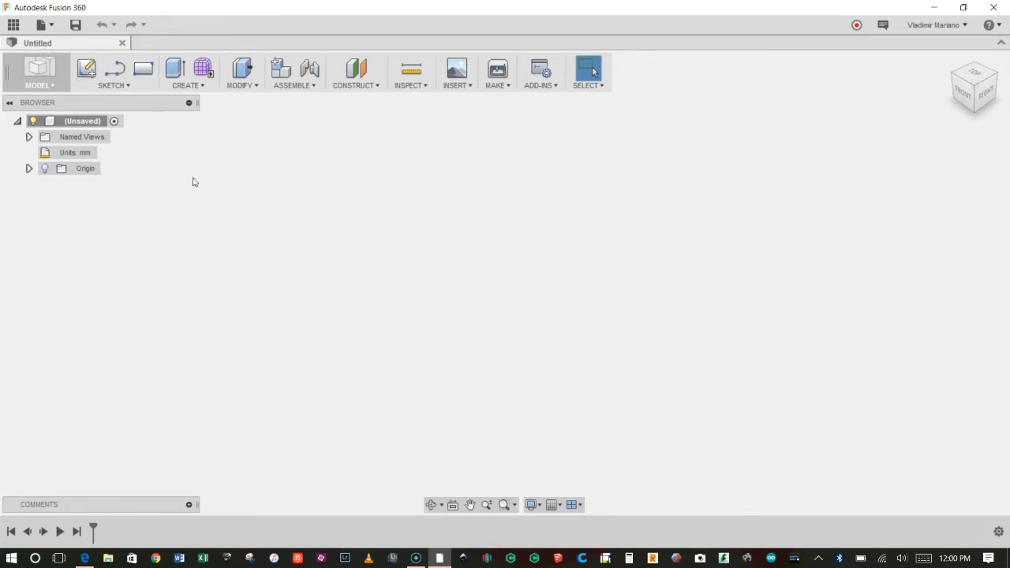
Save the design as Tweezers in a new cloud project named Tutorial Designs
click(76, 25)
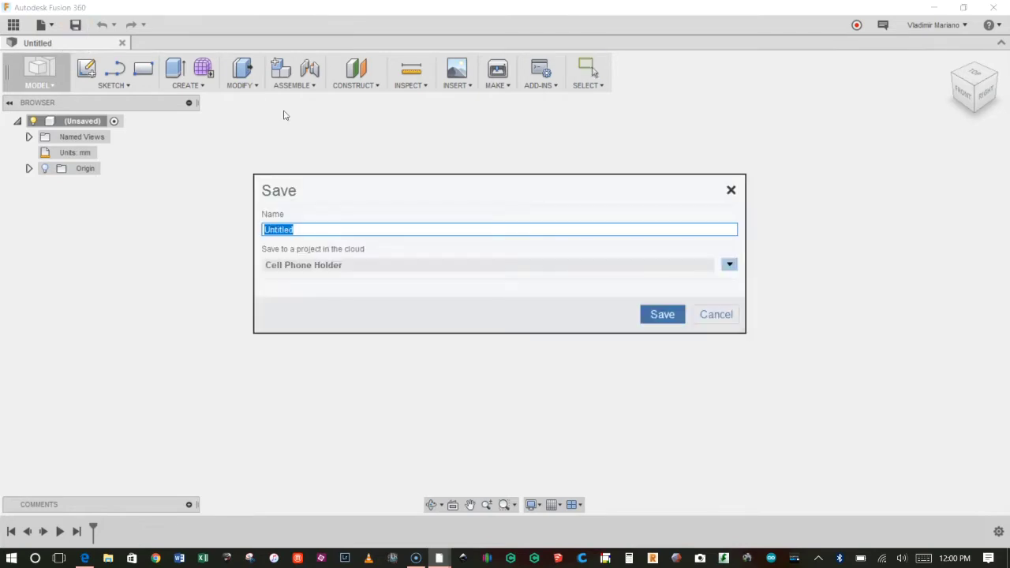
text(Tweezers)
click(729, 266)
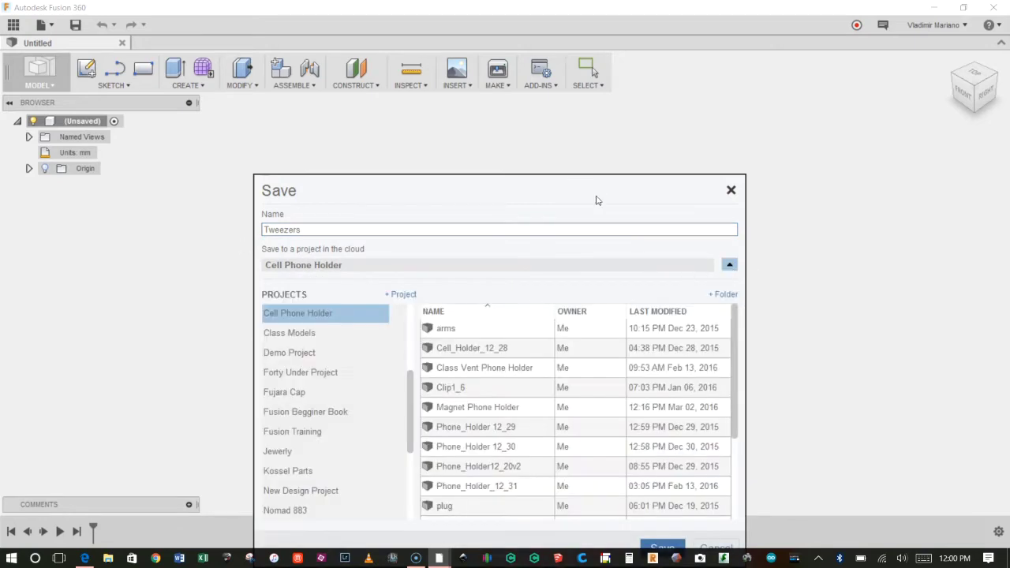
drag(596, 120, 594, 102)
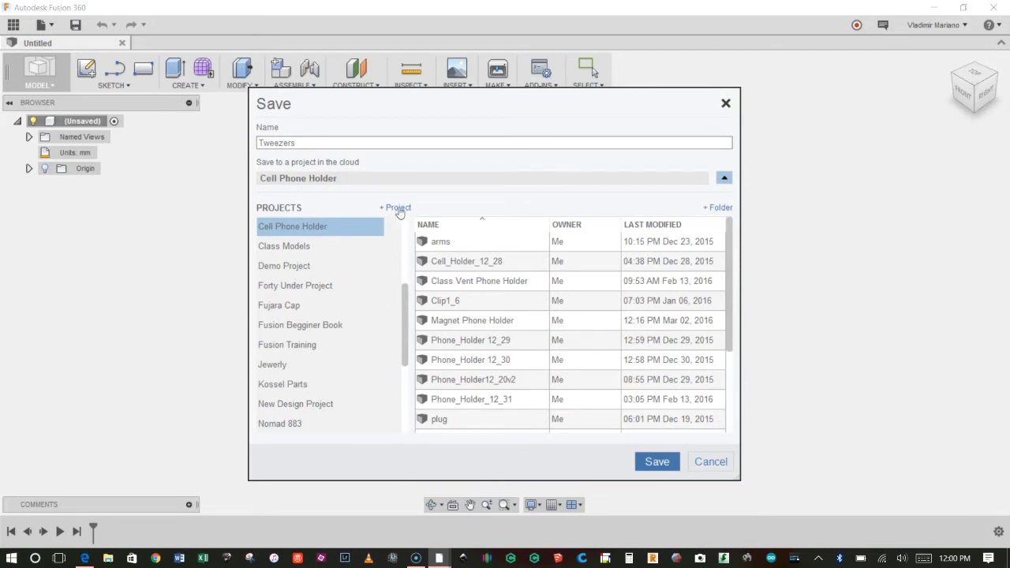
click(397, 209)
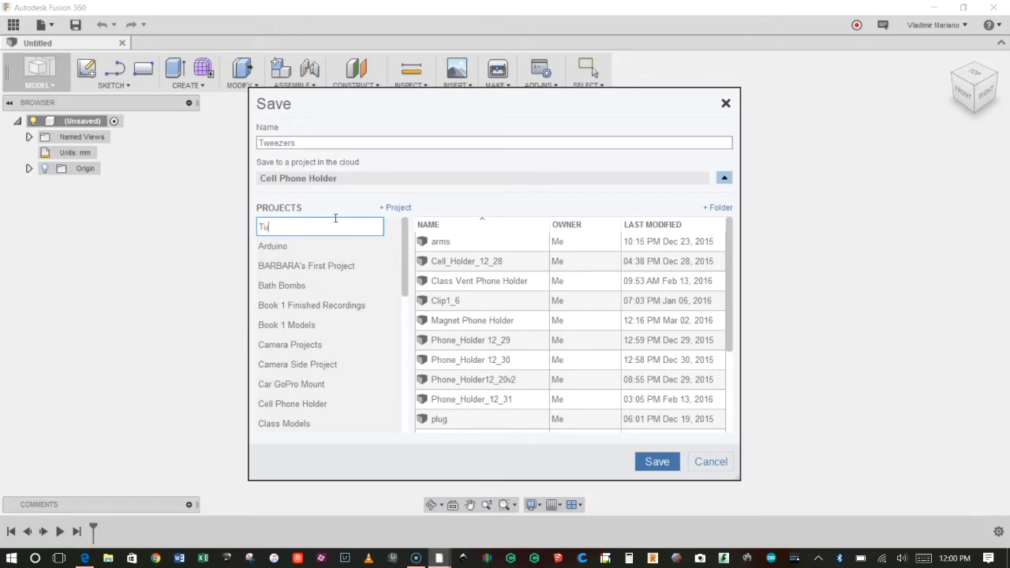
text(Tutorial Designs)
click(646, 463)
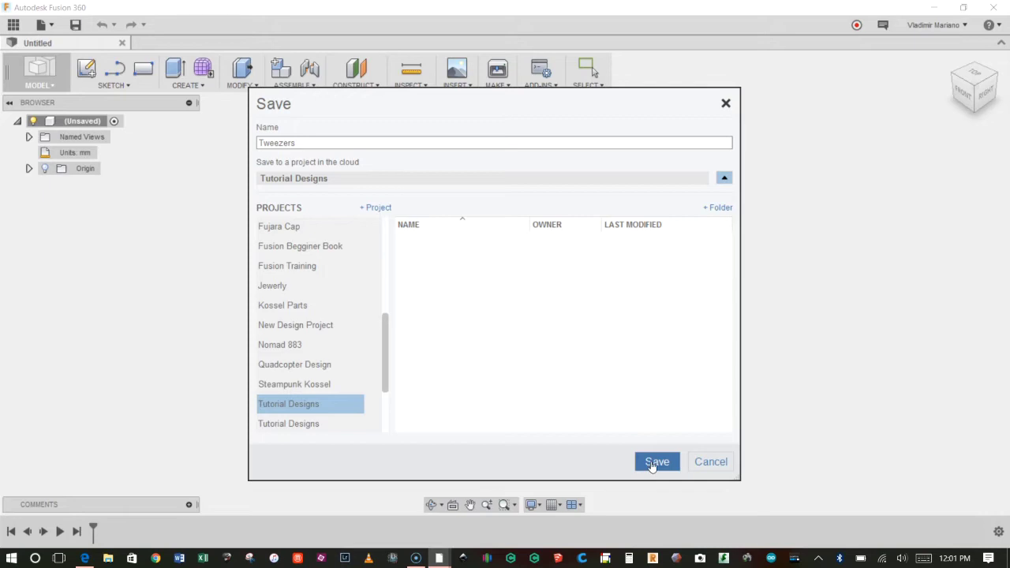
click(652, 464)
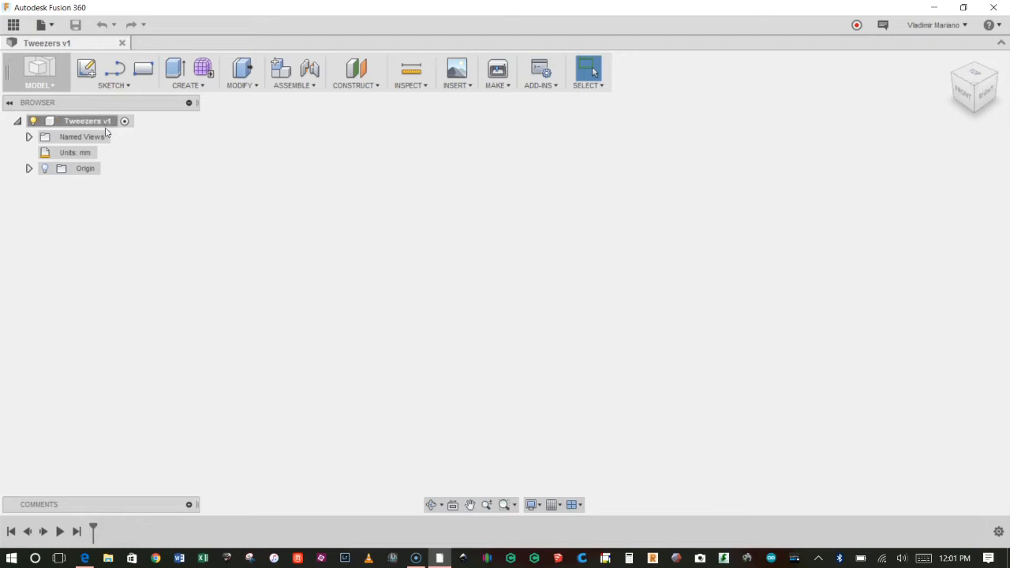
Create a new sketch on the front origin plane
click(120, 87)
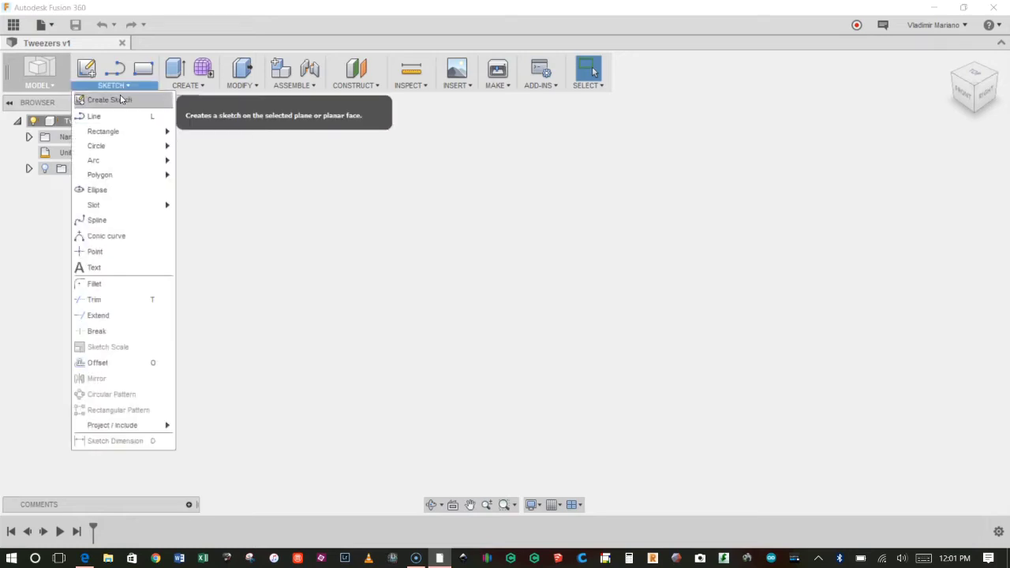
click(121, 100)
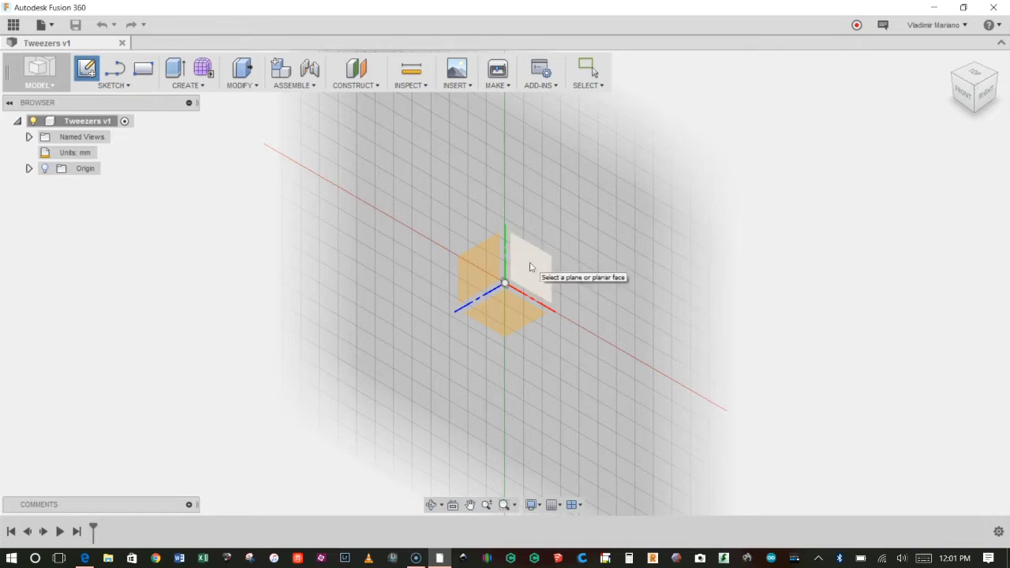
click(530, 268)
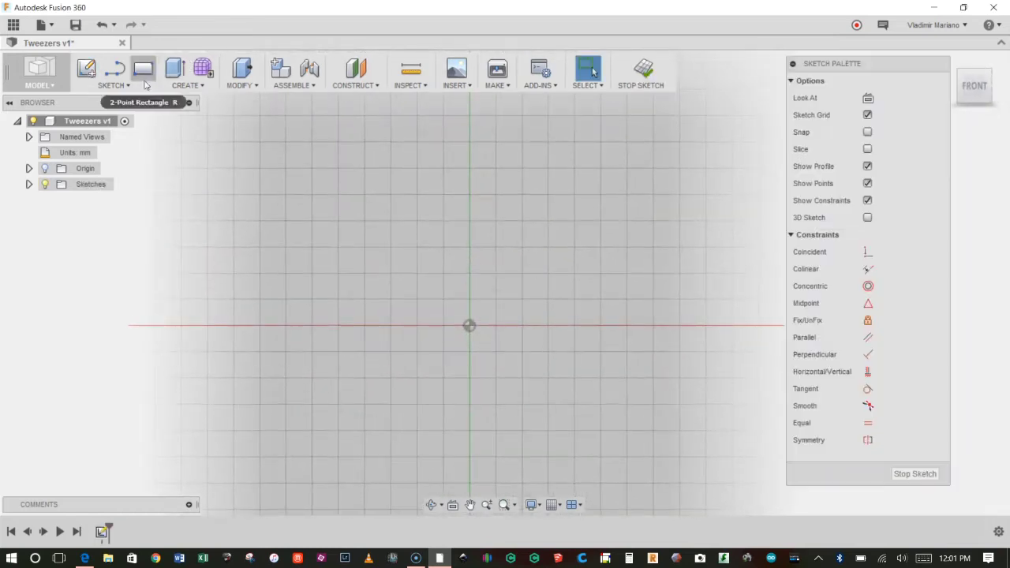
Draw a center rectangle on the sketch origin, 15 mm high and 80 mm wide
click(111, 85)
mouse_move(133, 134)
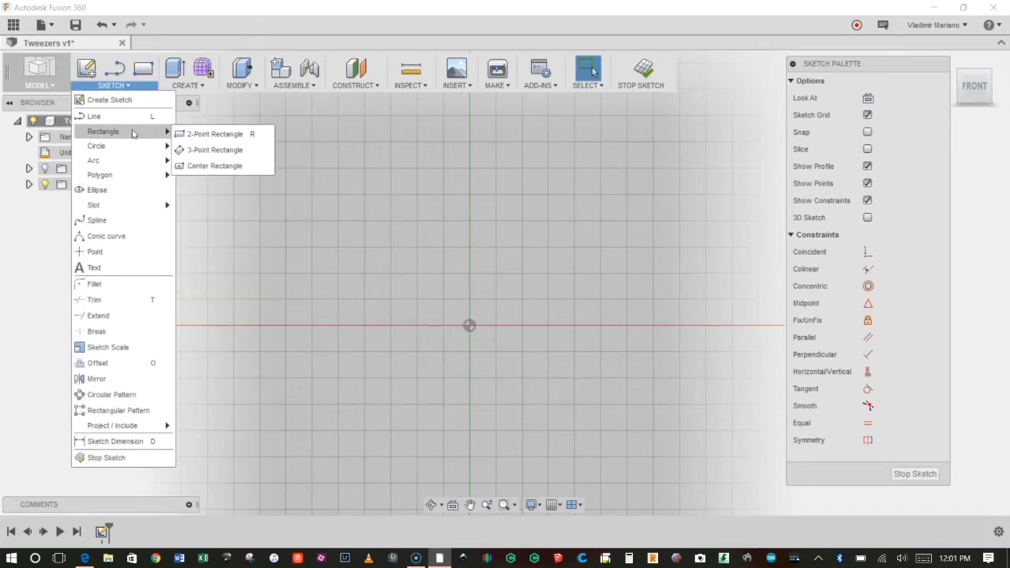
click(213, 166)
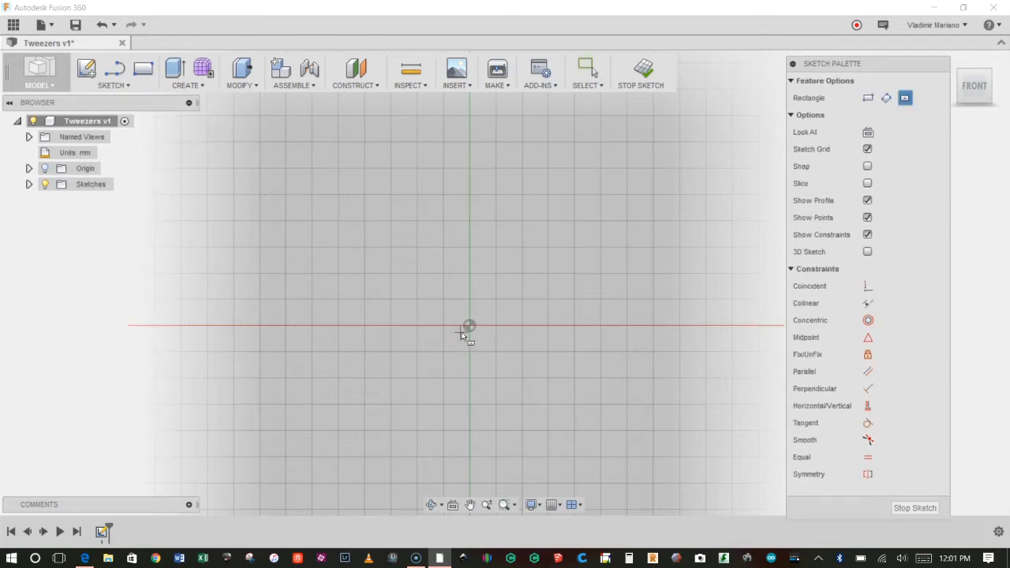
click(472, 329)
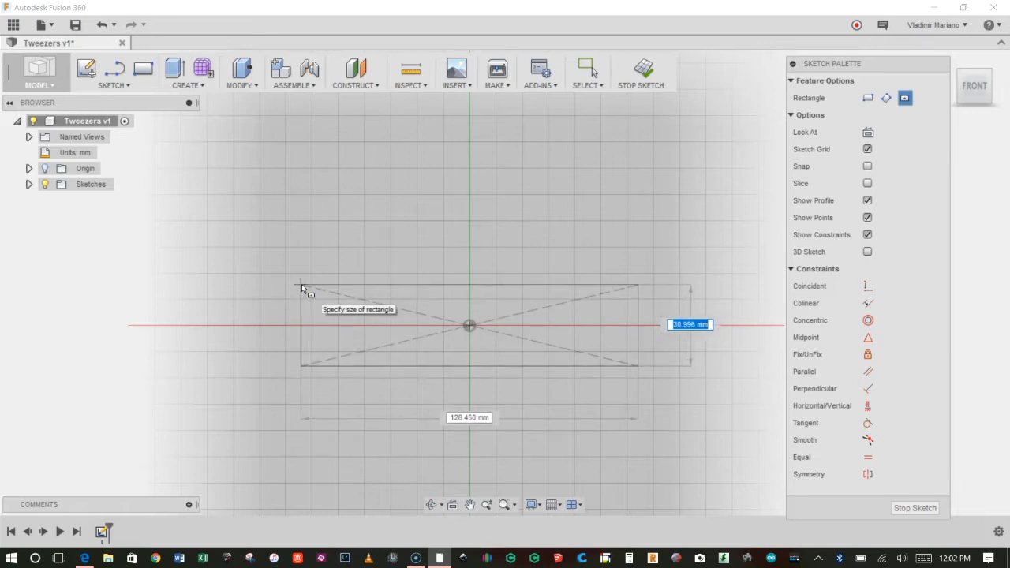
text(15)
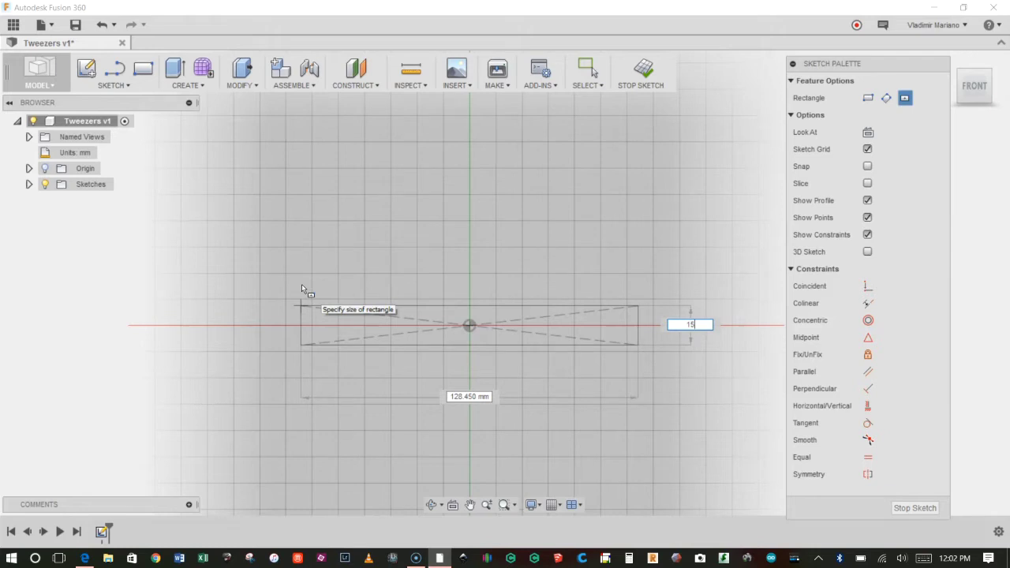
key(Tab)
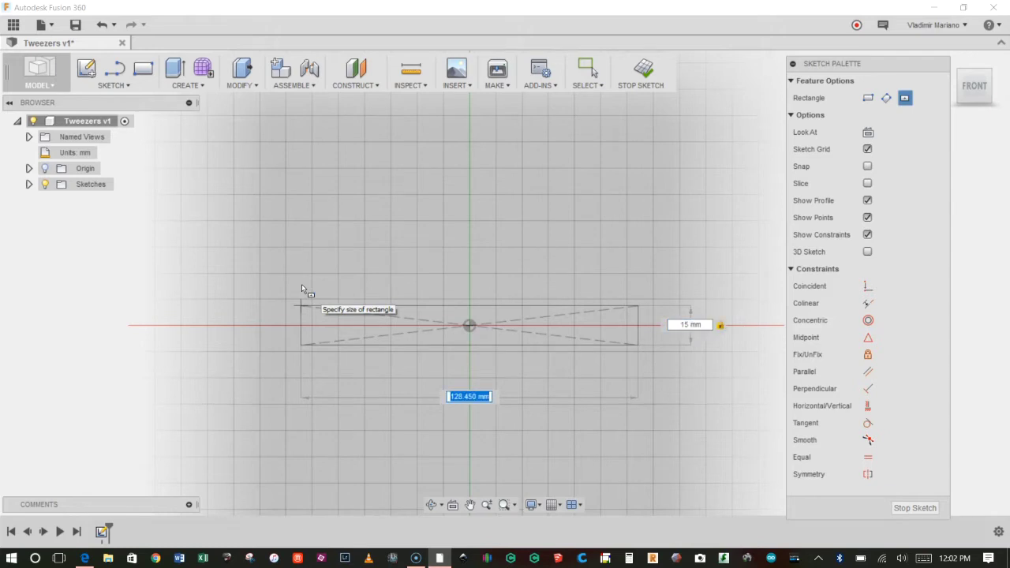
text(80)
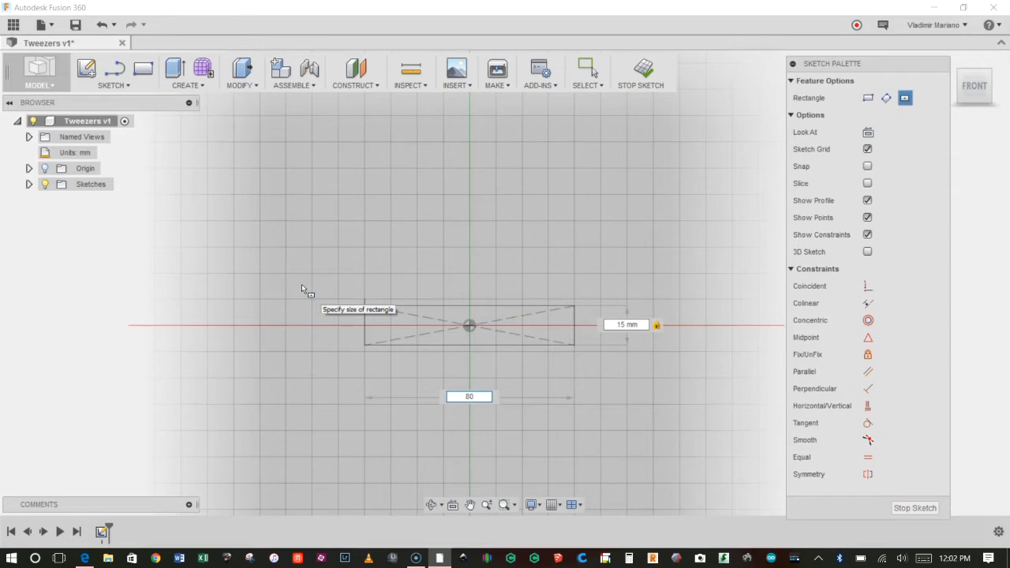
key(Tab)
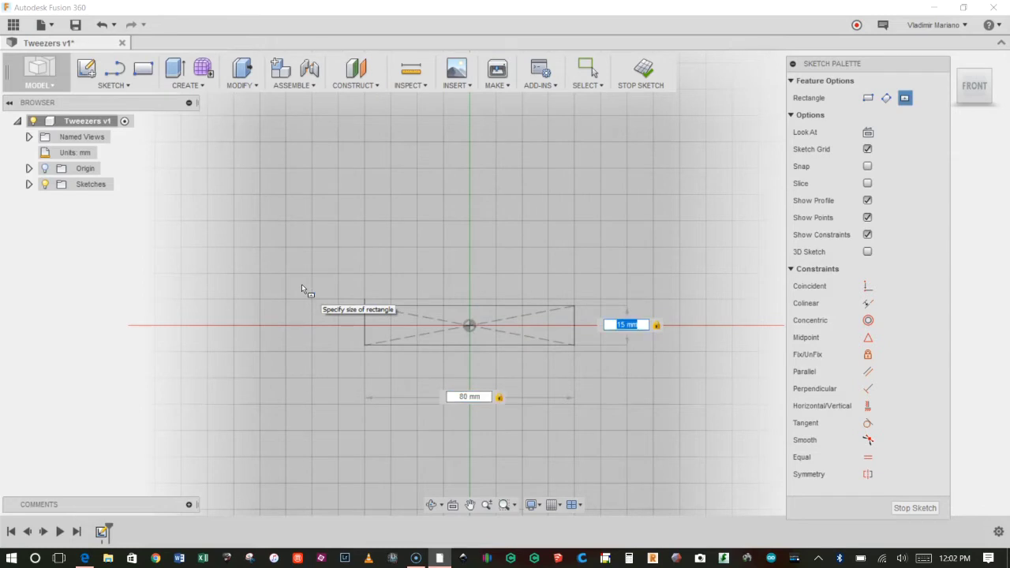
key(Return)
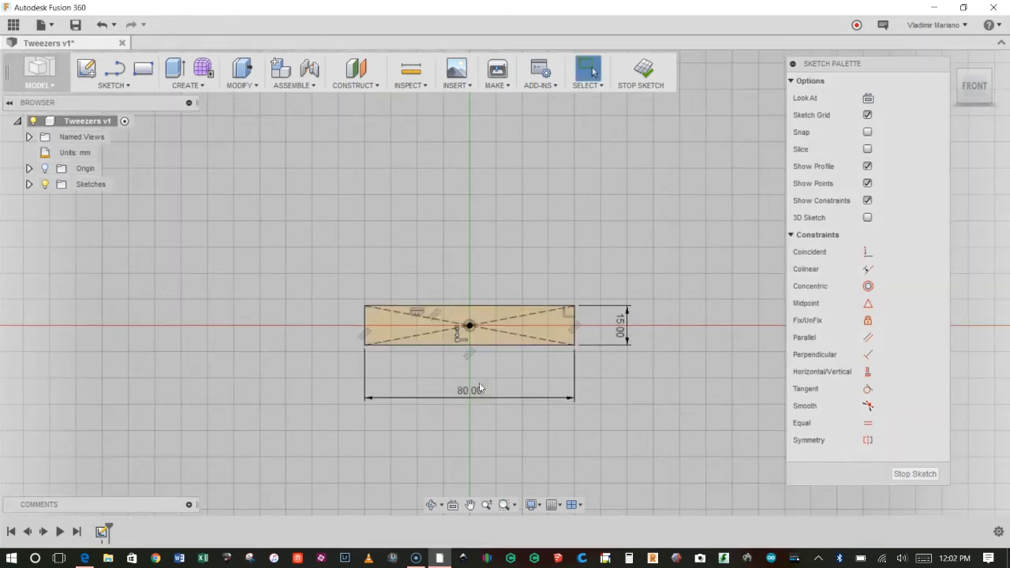
Draw a 3-point arc from the rectangle's upper right corner to its lower right corner, bulging outward to form a semicircular end
scroll(497, 345, up, 4)
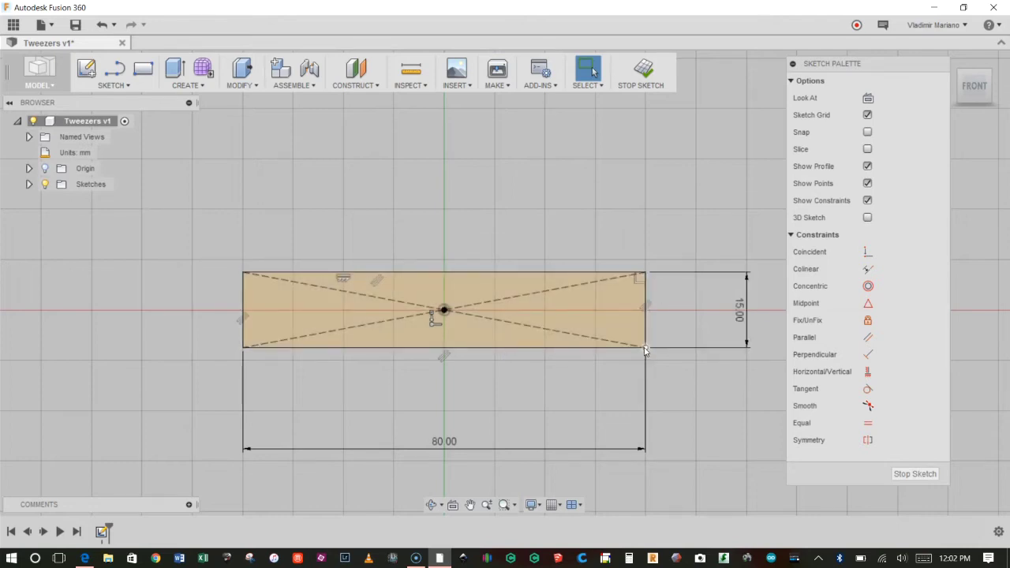
click(131, 86)
mouse_move(125, 161)
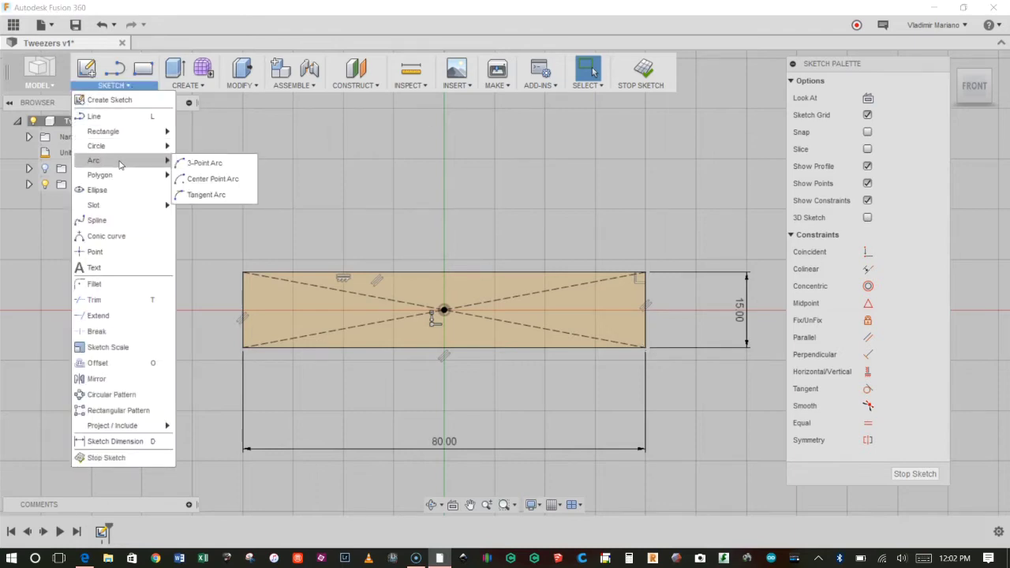
click(201, 165)
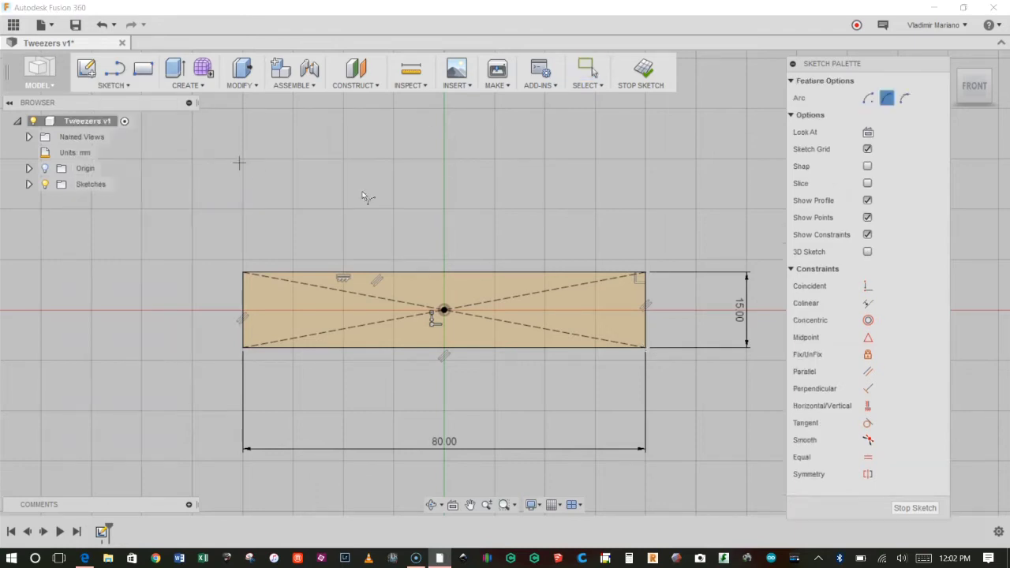
scroll(685, 313, up, 5)
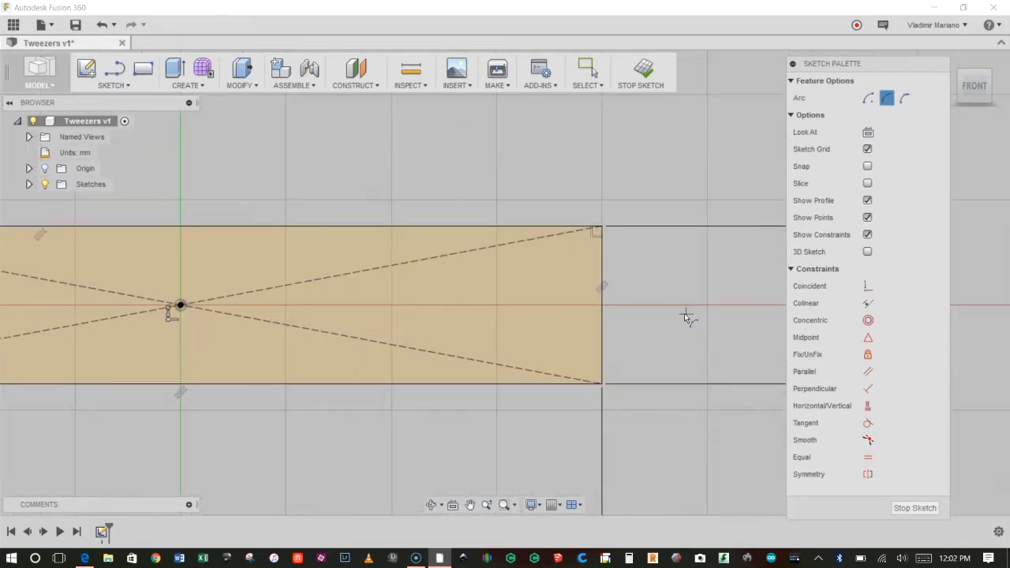
scroll(679, 310, up, 2)
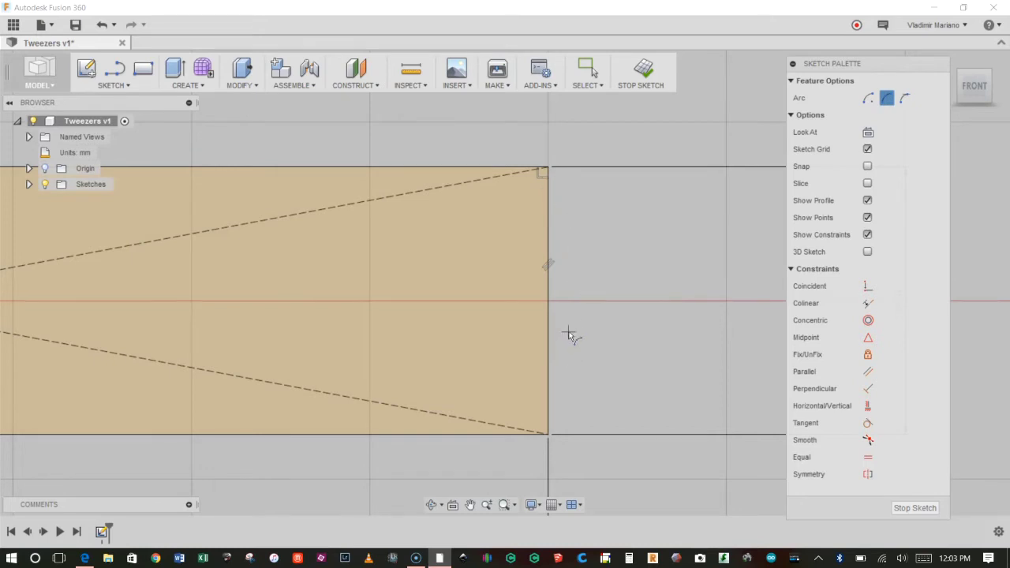
scroll(567, 334, down, 3)
scroll(568, 334, down, 3)
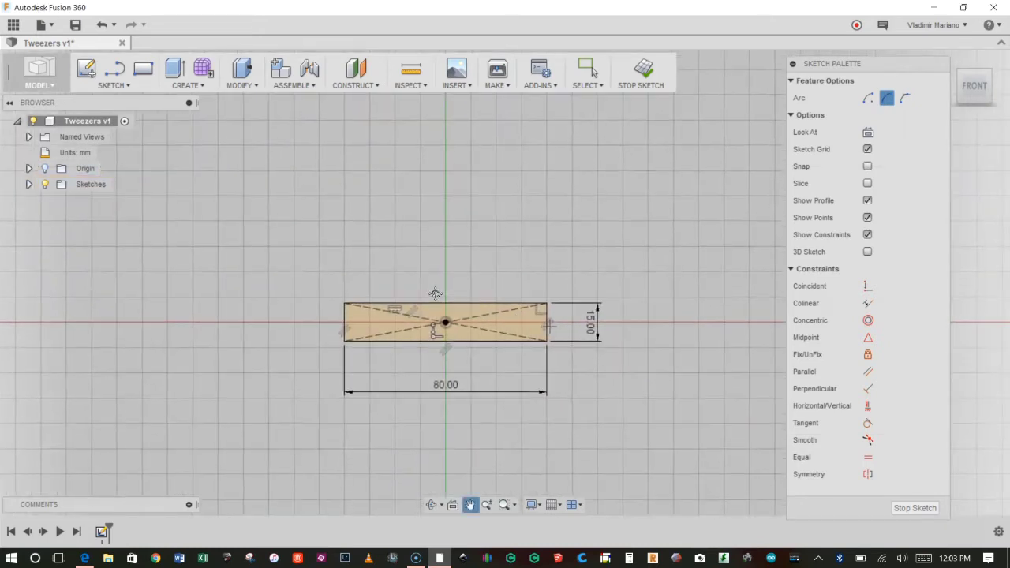
scroll(551, 309, down, 2)
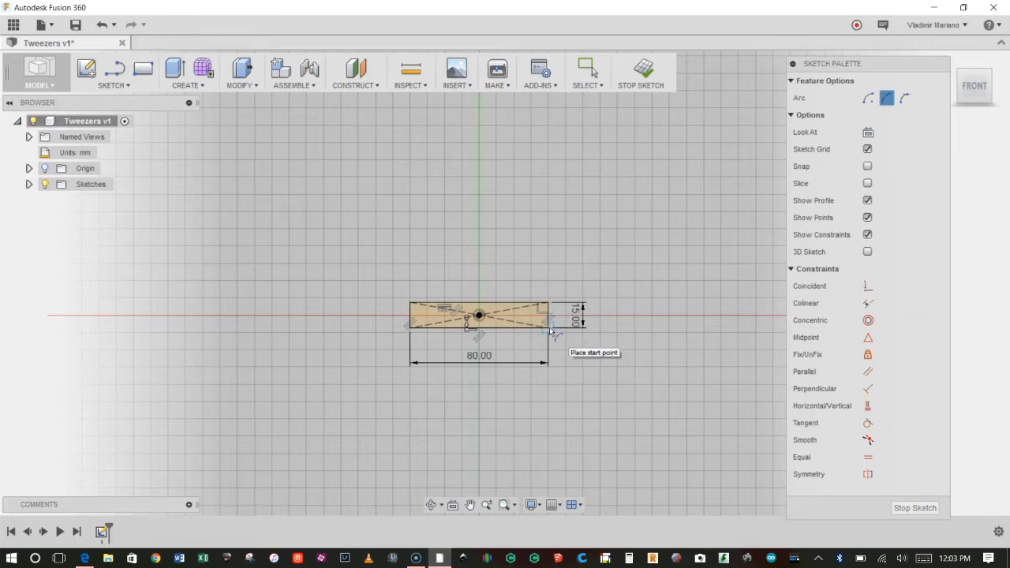
scroll(552, 331, up, 10)
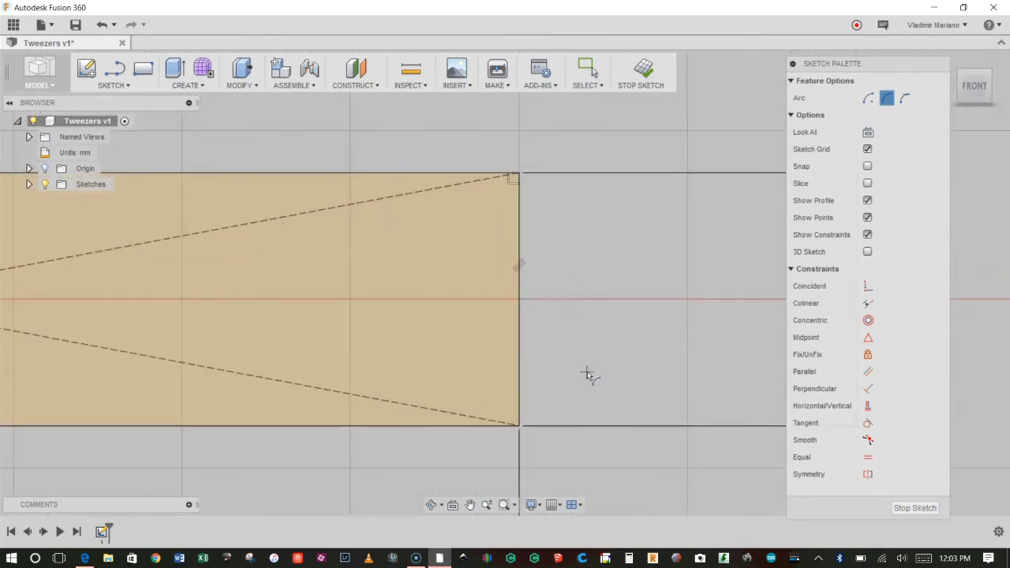
middle_drag(591, 372, 527, 365)
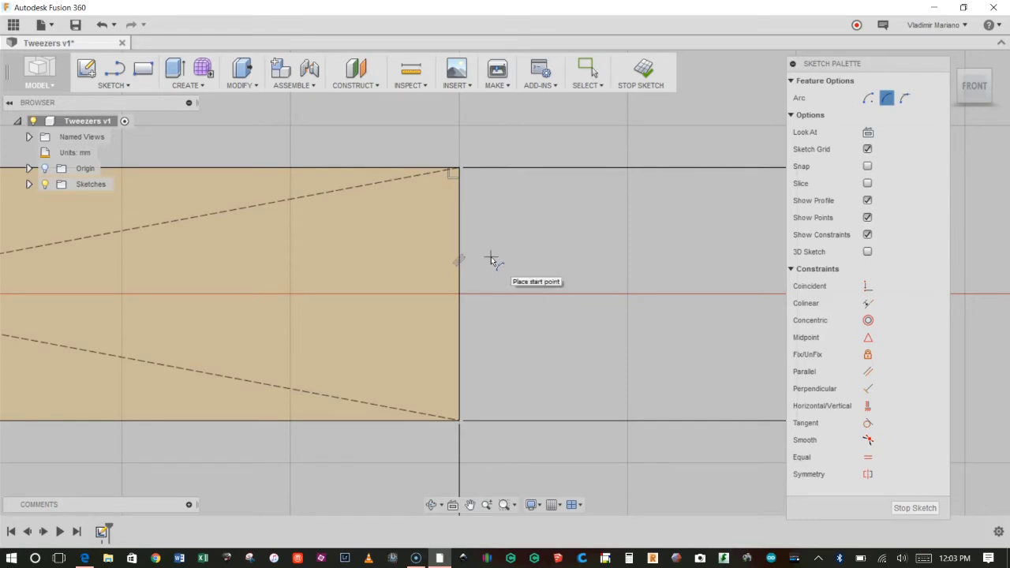
click(458, 169)
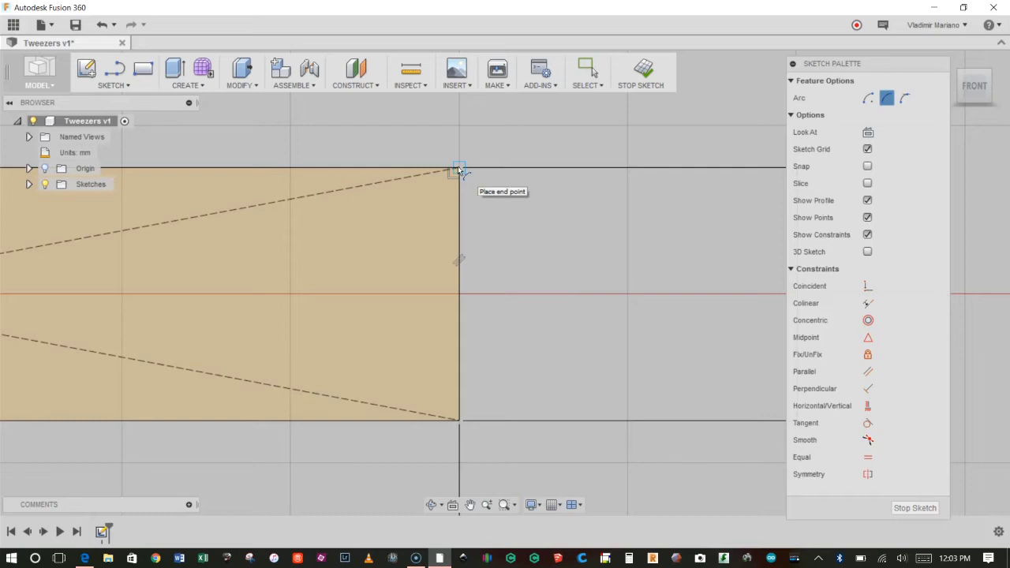
click(459, 420)
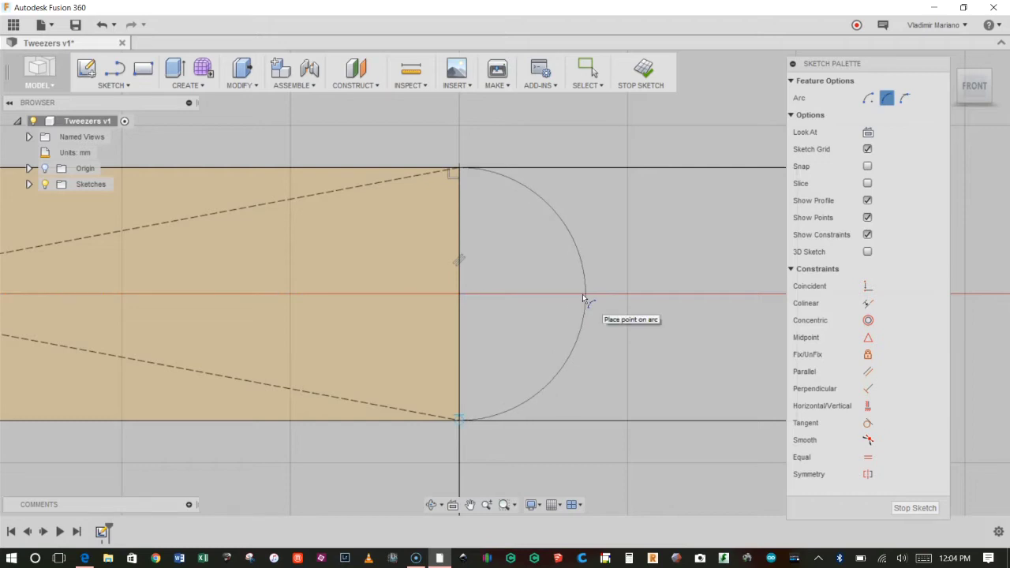
click(582, 293)
scroll(599, 291, down, 3)
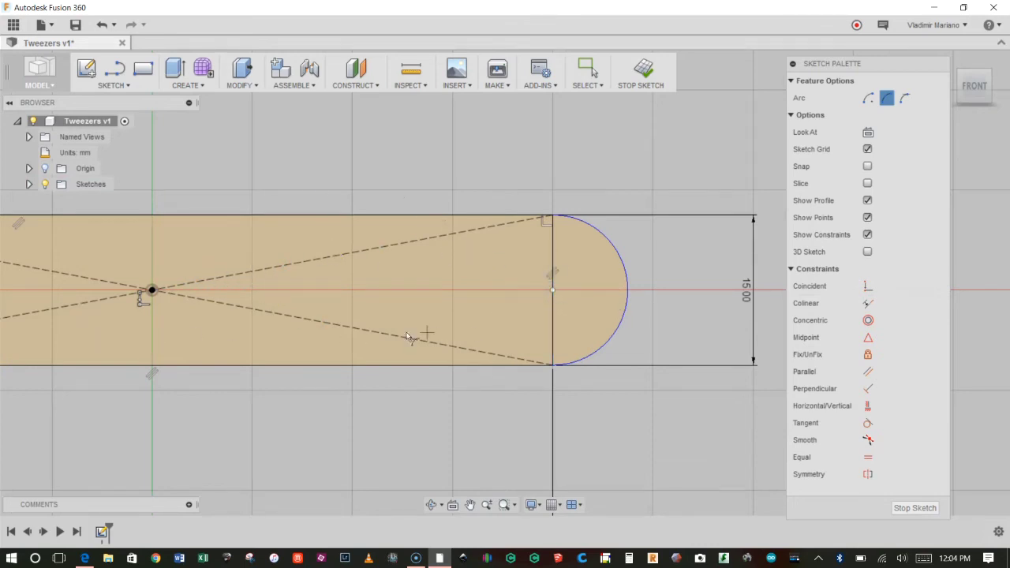
scroll(525, 295, down, 1)
middle_drag(471, 286, 552, 294)
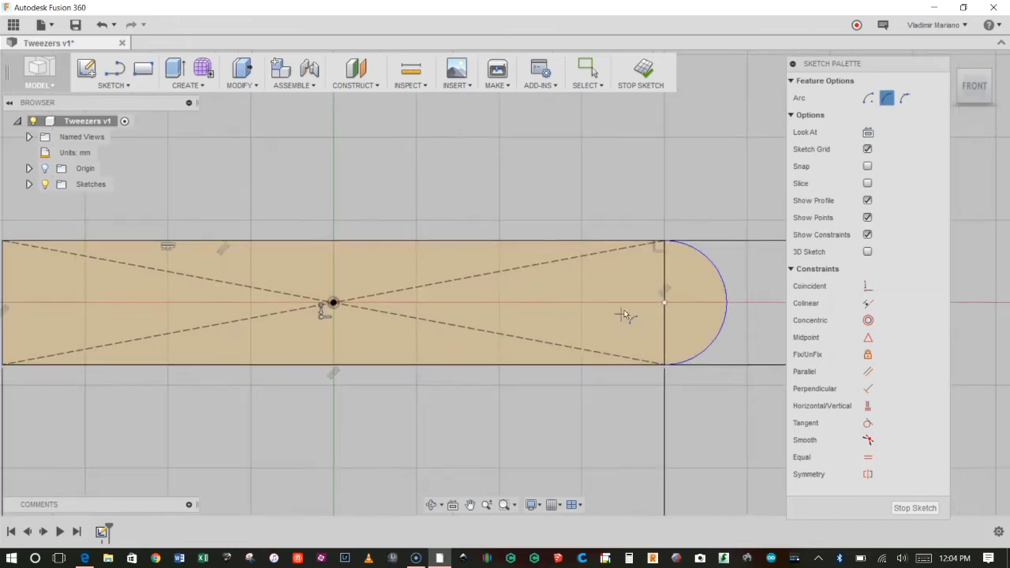
scroll(663, 307, up, 2)
scroll(664, 306, up, 2)
key(Escape)
Select the rectangle profile and the semicircle profile in turn to examine them as separate regions
scroll(637, 322, down, 4)
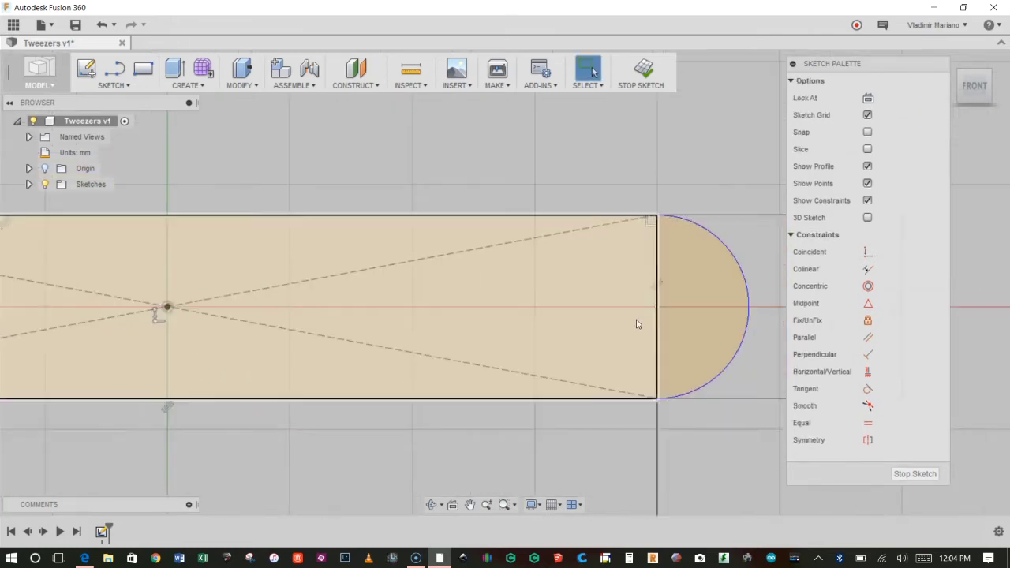
click(525, 299)
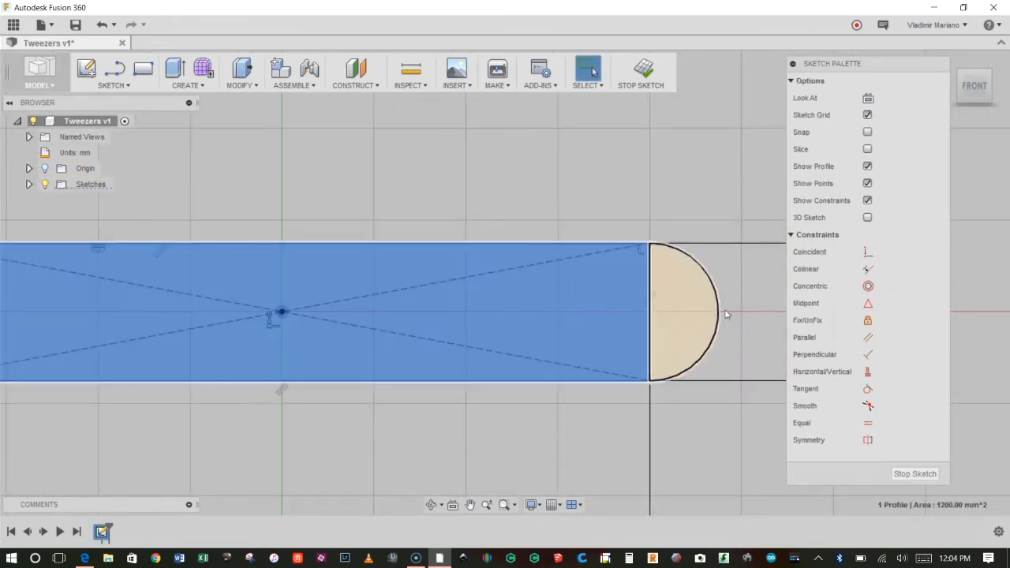
click(721, 227)
click(683, 285)
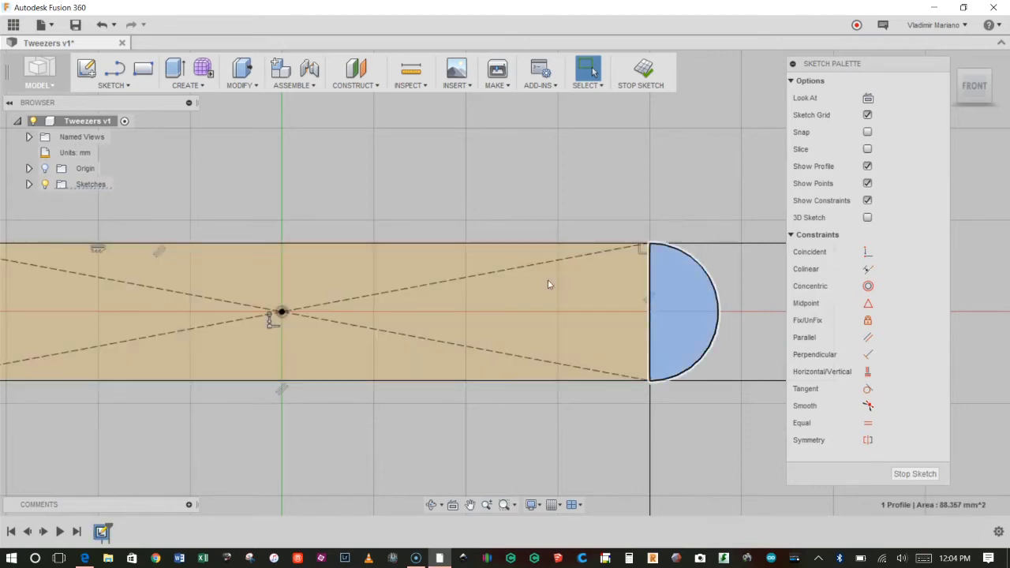
Trim away the vertical line shared by the rectangle and the semicircle, then select the merged profile to check it
scroll(657, 305, up, 2)
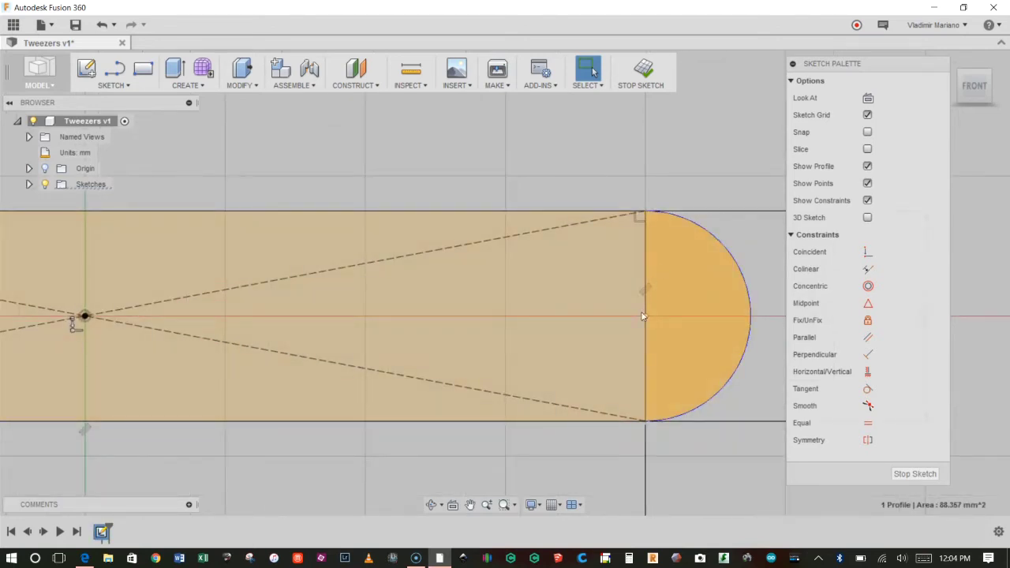
click(113, 85)
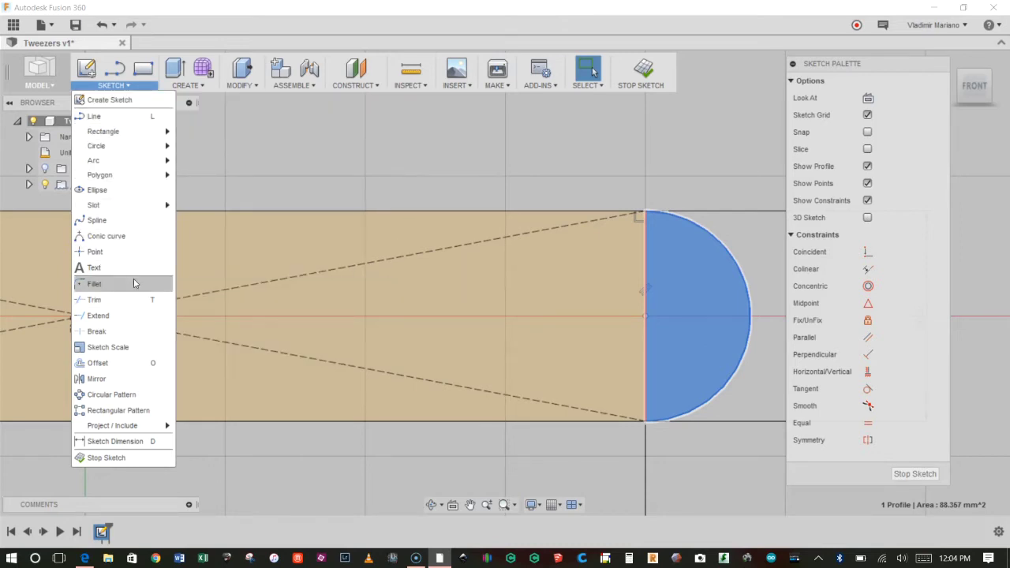
click(94, 301)
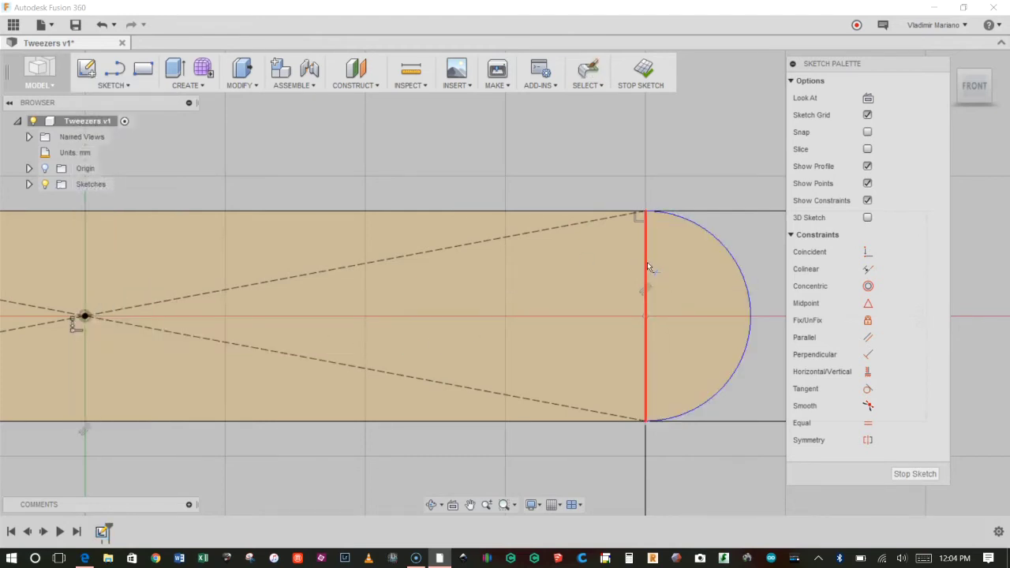
scroll(646, 266, up, 2)
scroll(646, 266, down, 2)
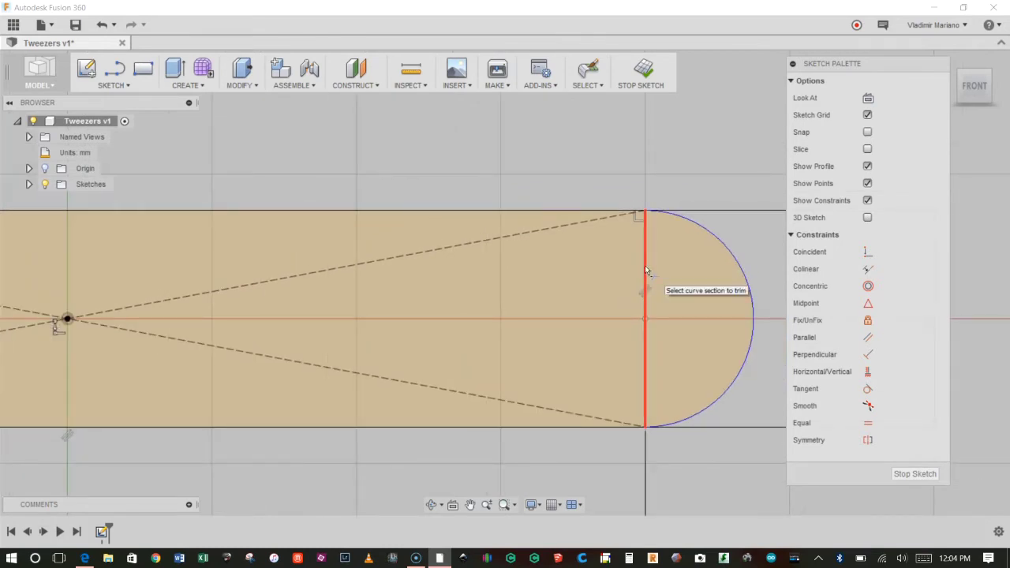
click(644, 265)
scroll(630, 284, down, 2)
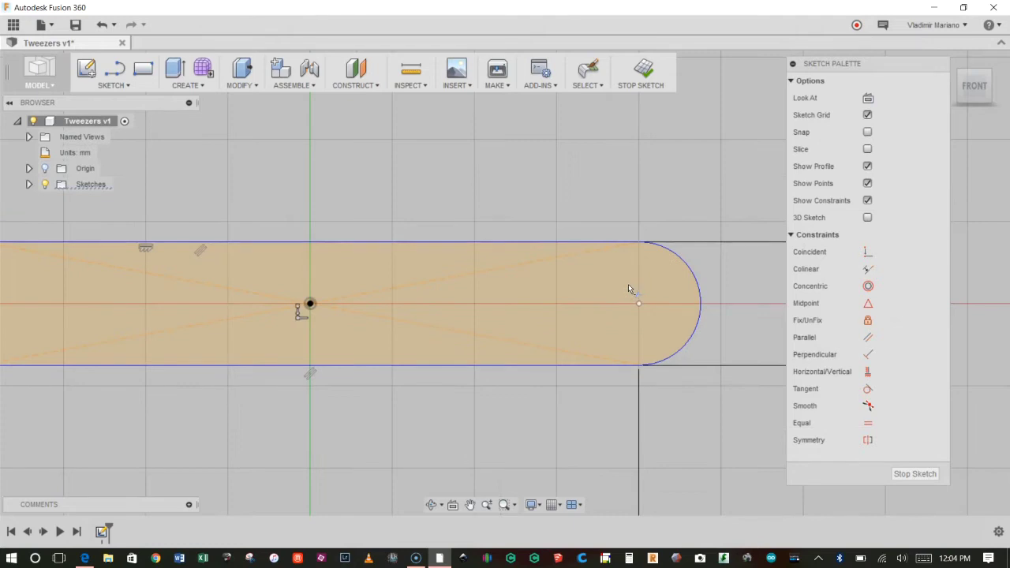
key(Escape)
scroll(496, 233, down, 2)
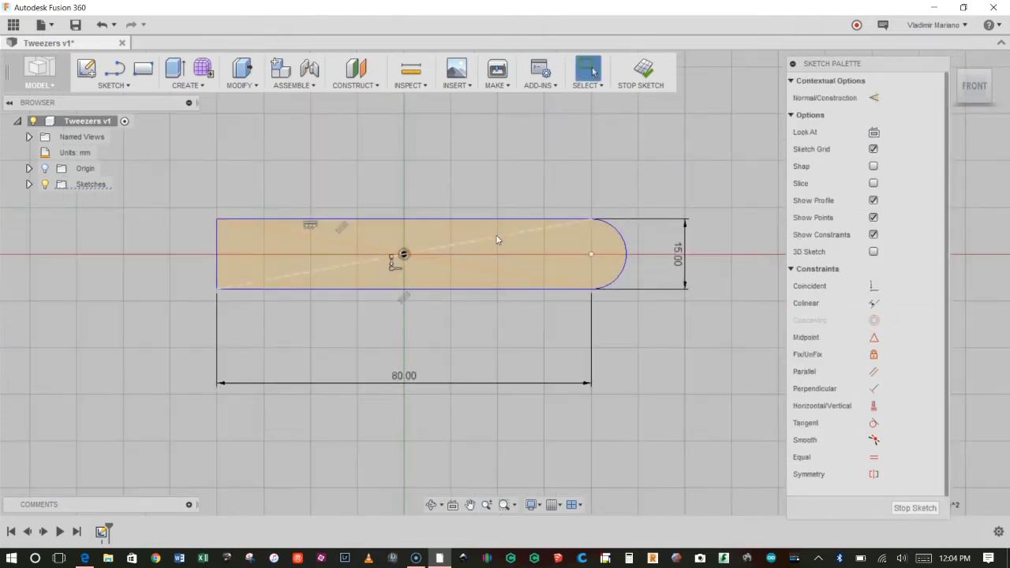
click(522, 248)
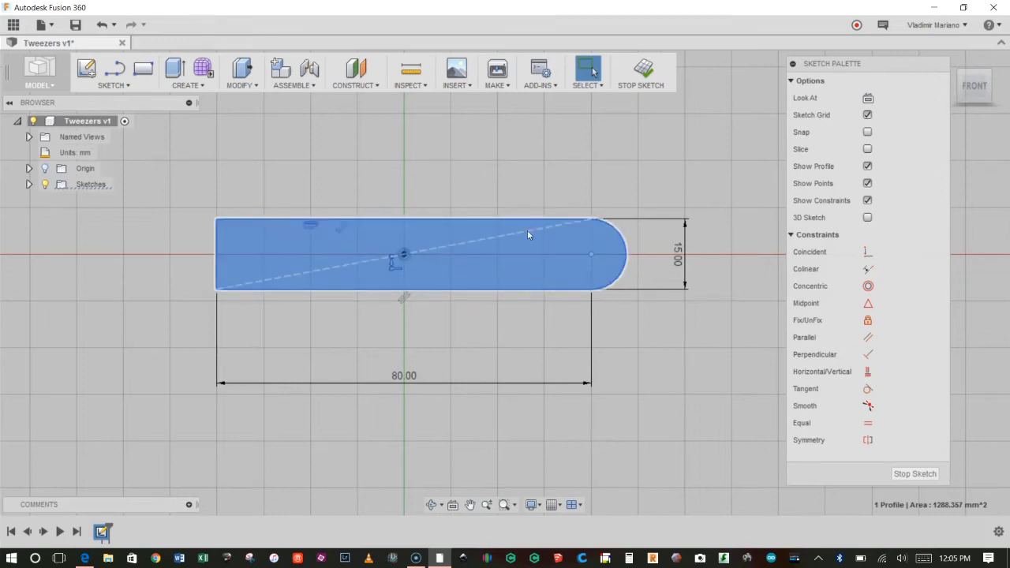
click(462, 229)
scroll(437, 186, up, 2)
scroll(436, 186, down, 1)
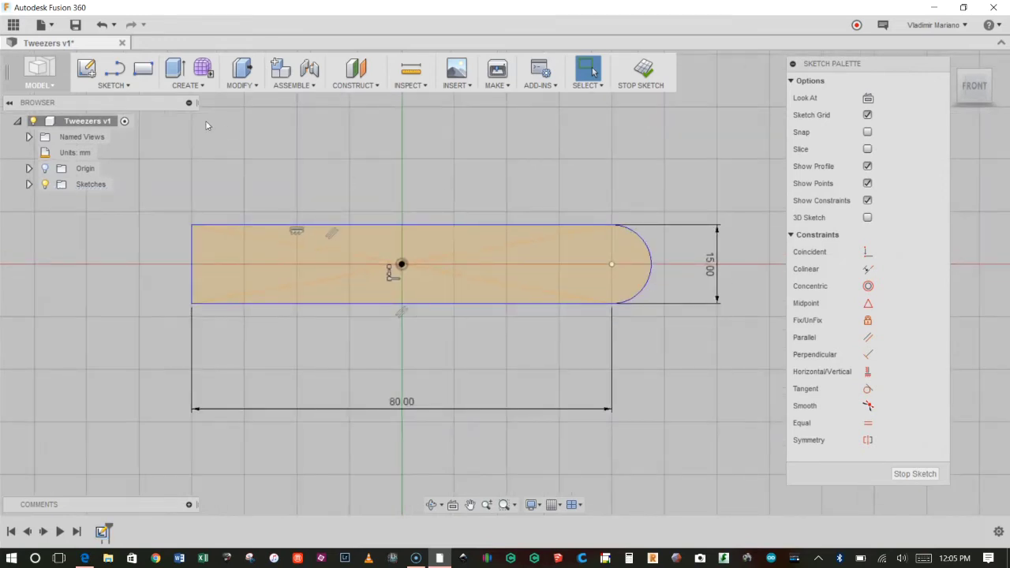
Offset the entire rounded outline inward by 2 mm, using chain selection
click(112, 86)
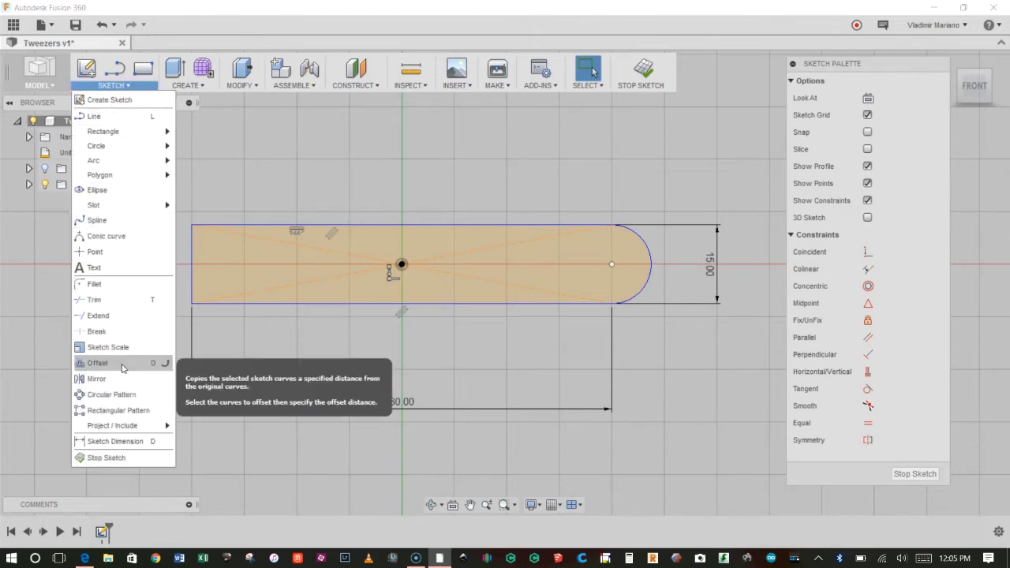
click(145, 365)
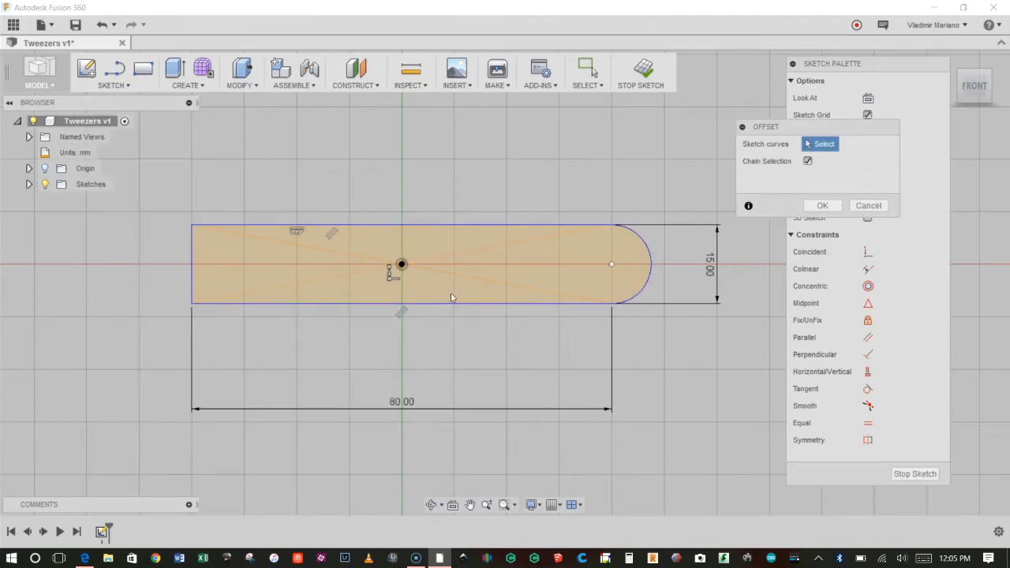
click(578, 226)
scroll(562, 253, up, 2)
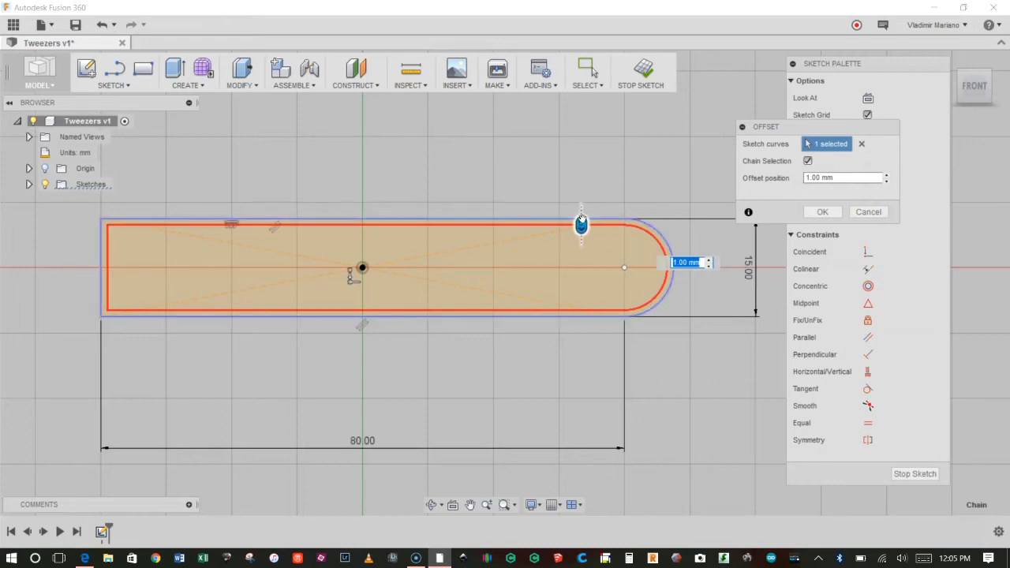
drag(581, 224, 581, 195)
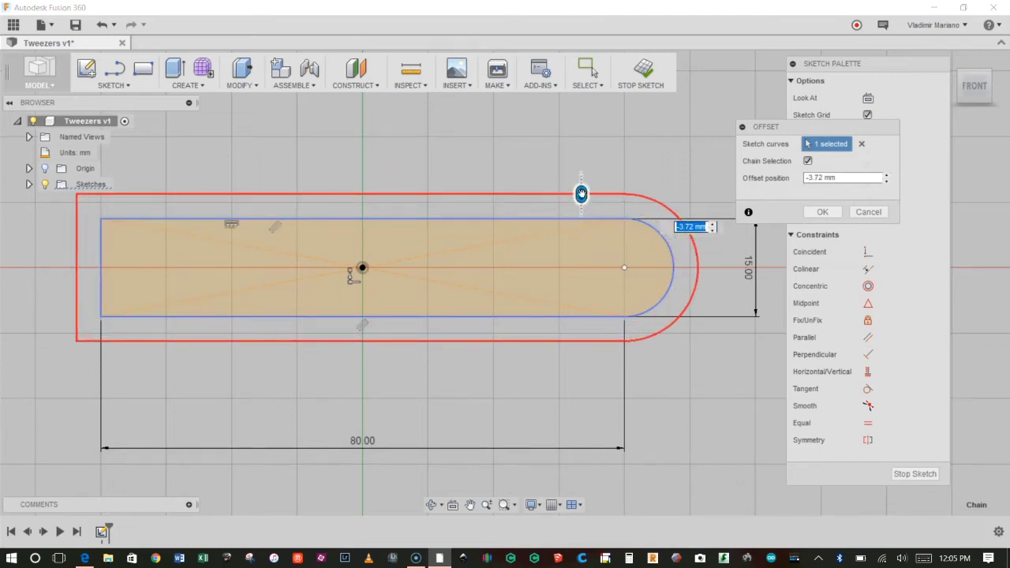
drag(579, 194, 580, 235)
scroll(580, 235, up, 2)
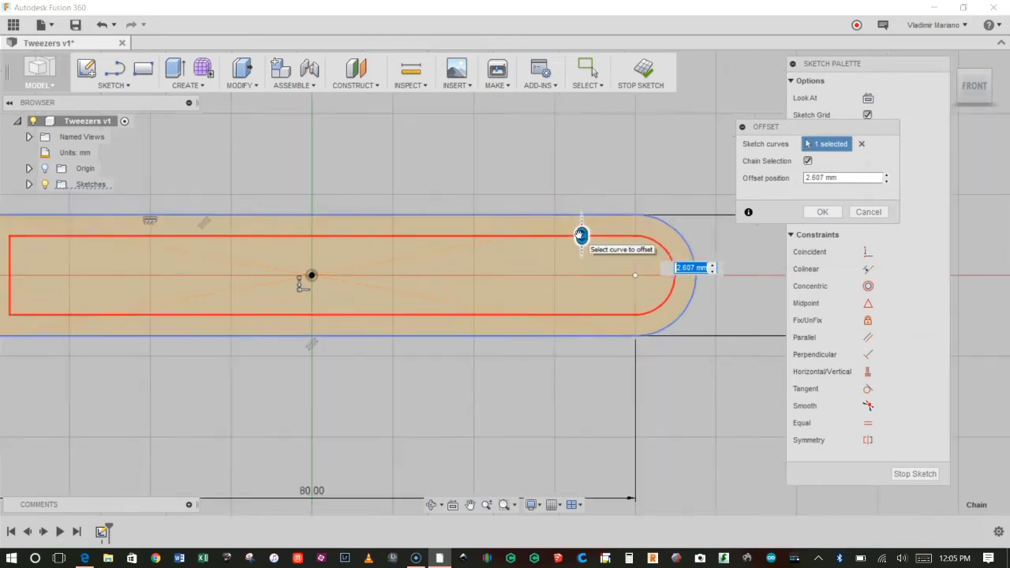
scroll(581, 233, down, 1)
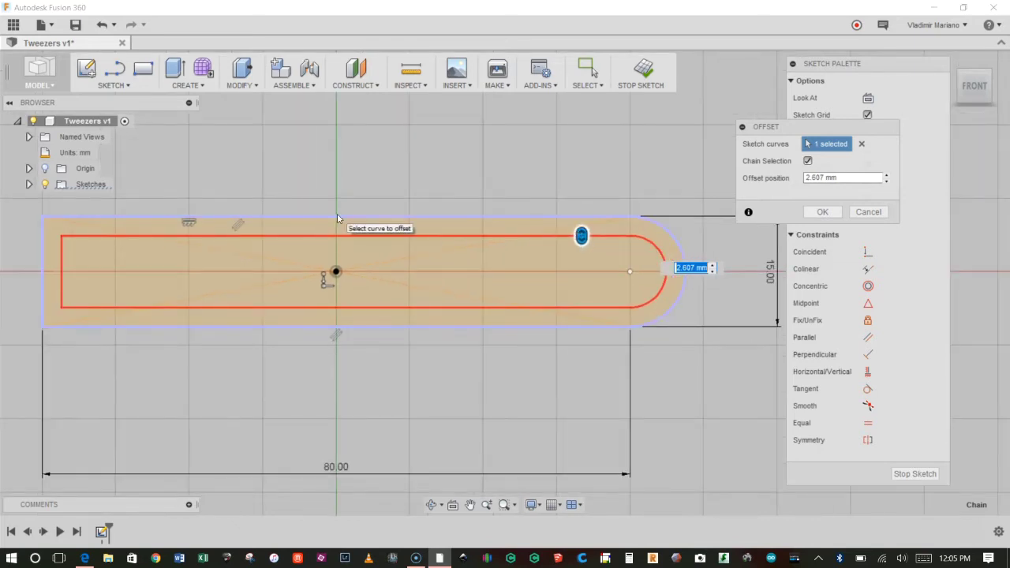
key(Return)
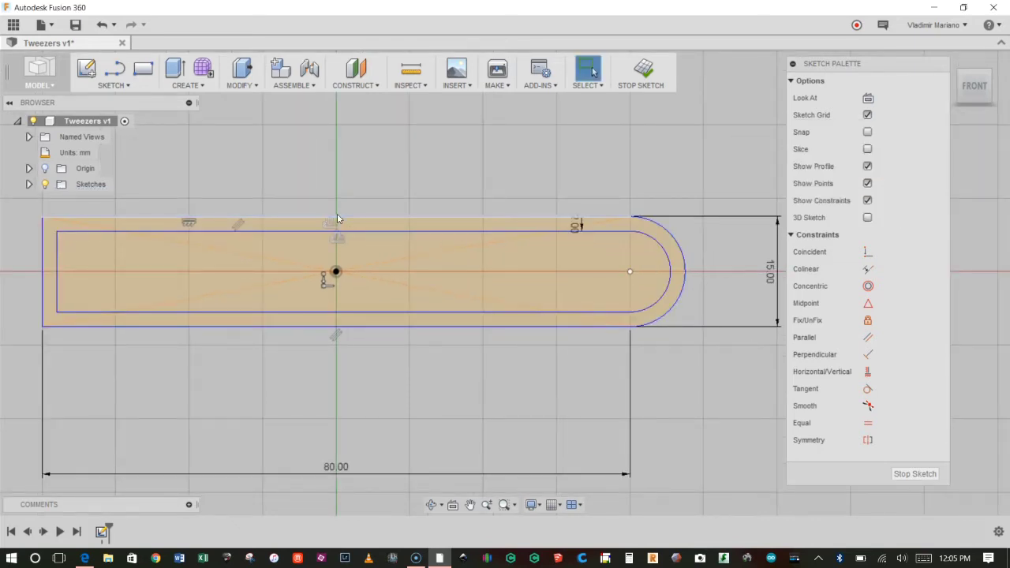
Extend the upper and lower lines of the inner outline to the outer vertical line at the square end
middle_drag(326, 173, 444, 171)
scroll(150, 202, up, 3)
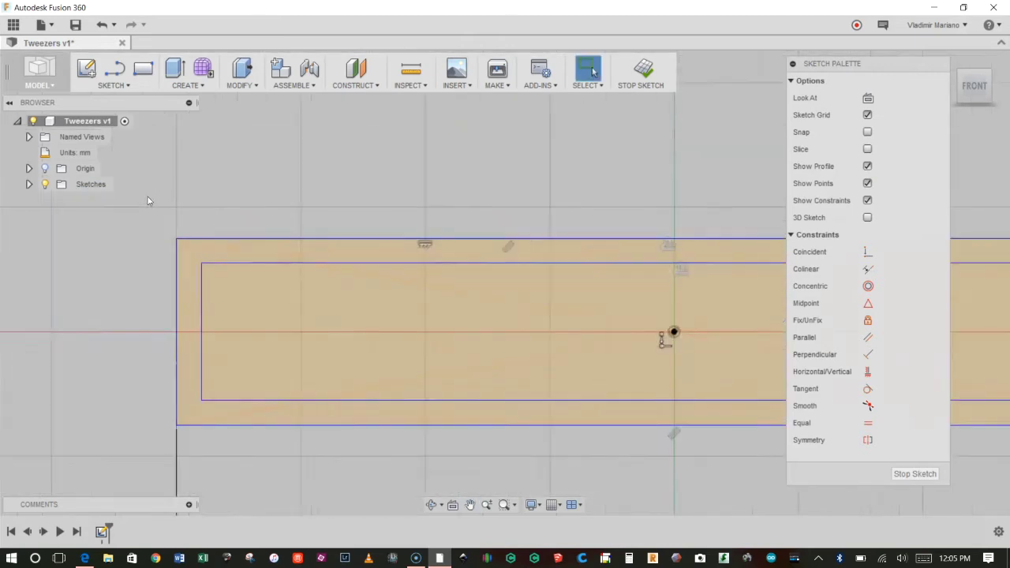
middle_drag(191, 324, 240, 269)
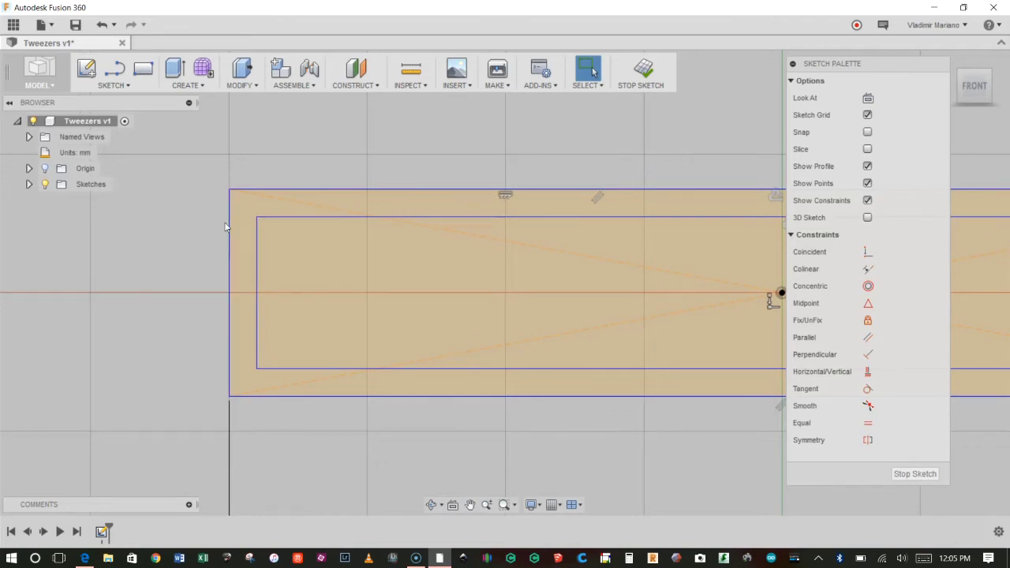
click(146, 86)
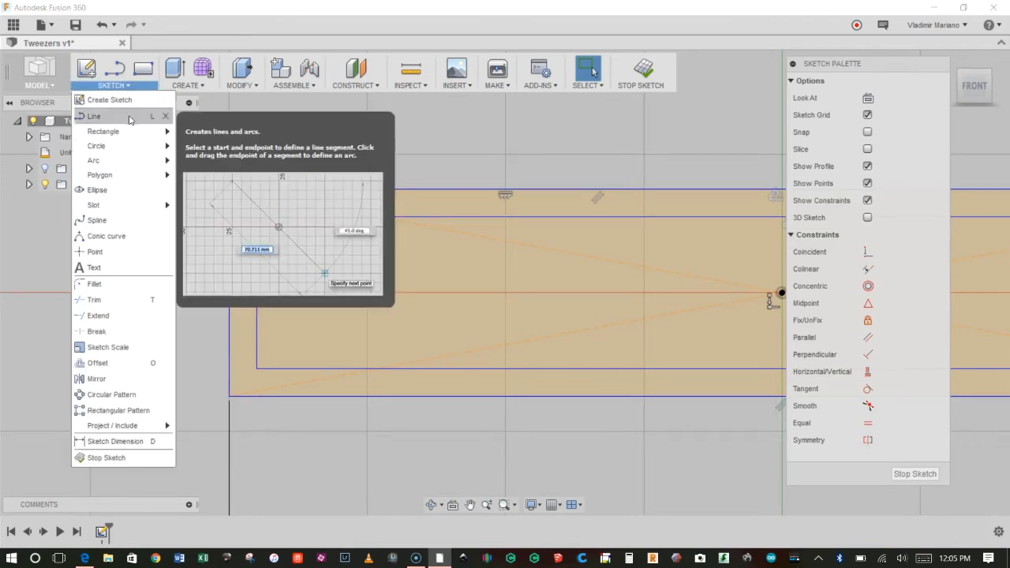
click(130, 118)
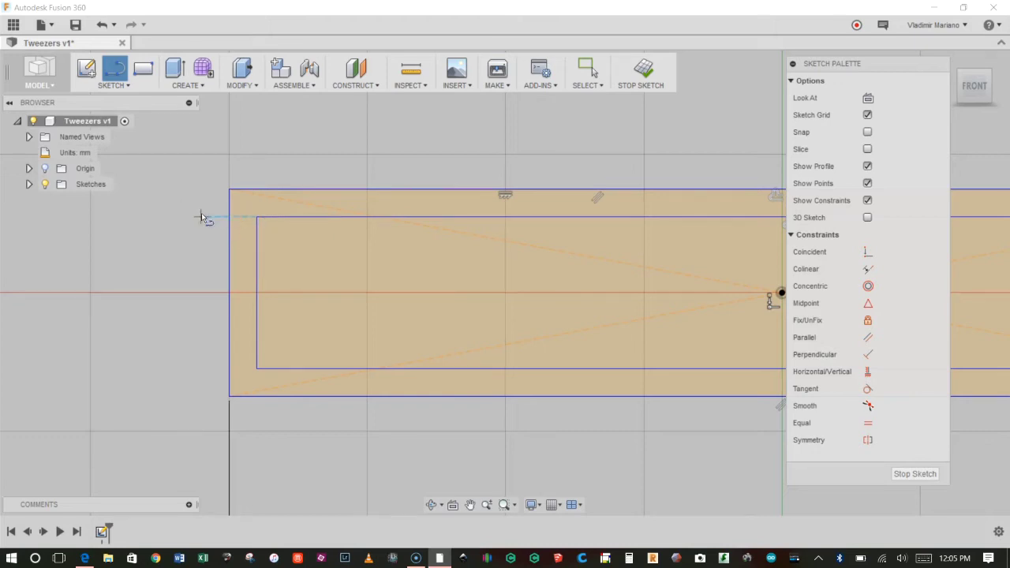
click(128, 87)
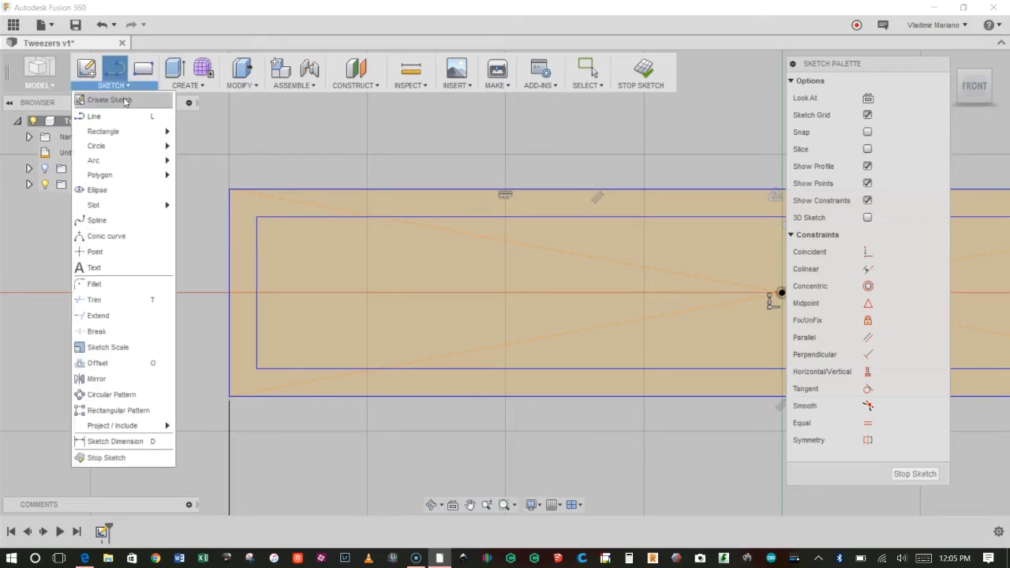
click(93, 320)
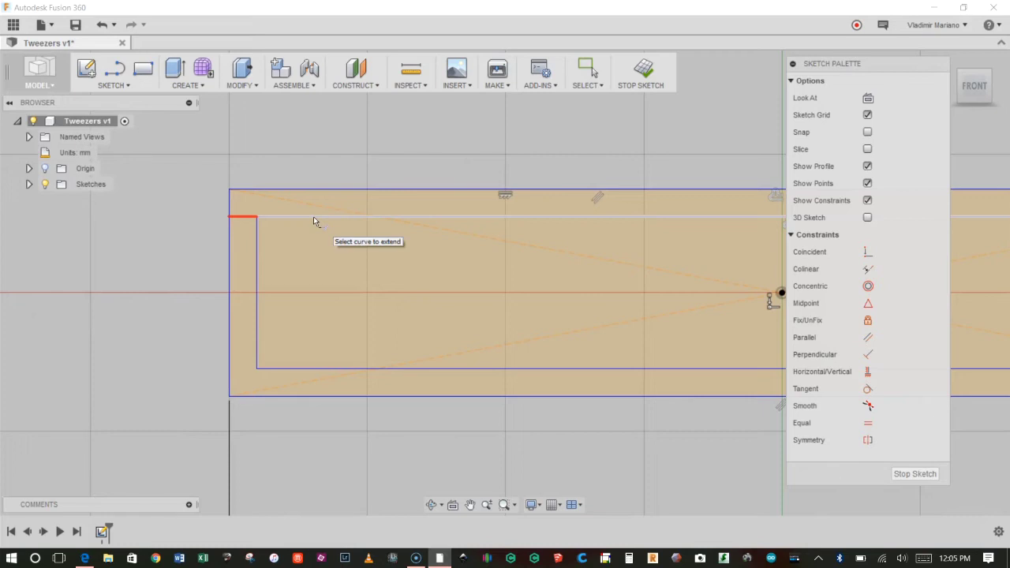
scroll(281, 219, up, 2)
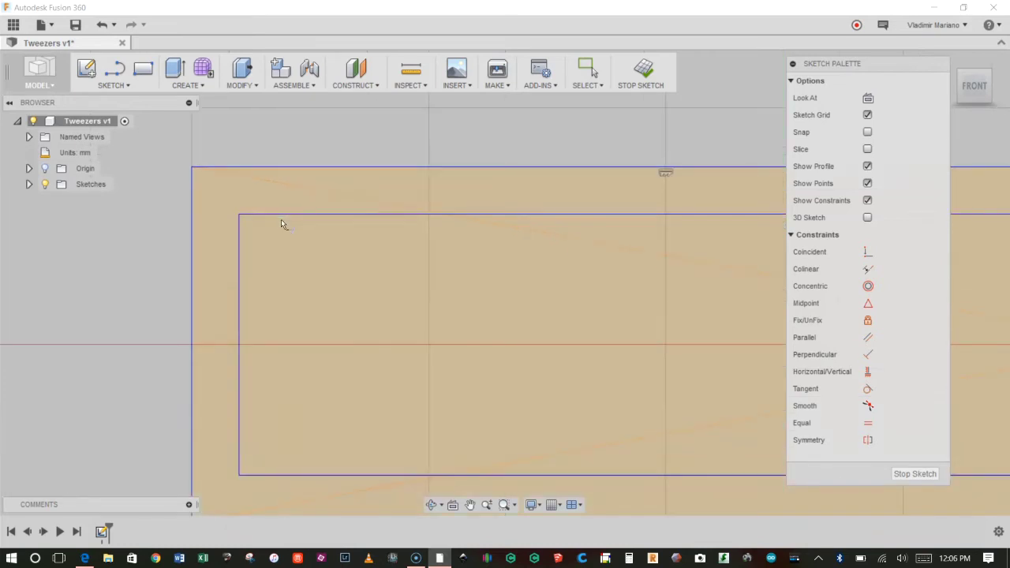
scroll(268, 214, down, 1)
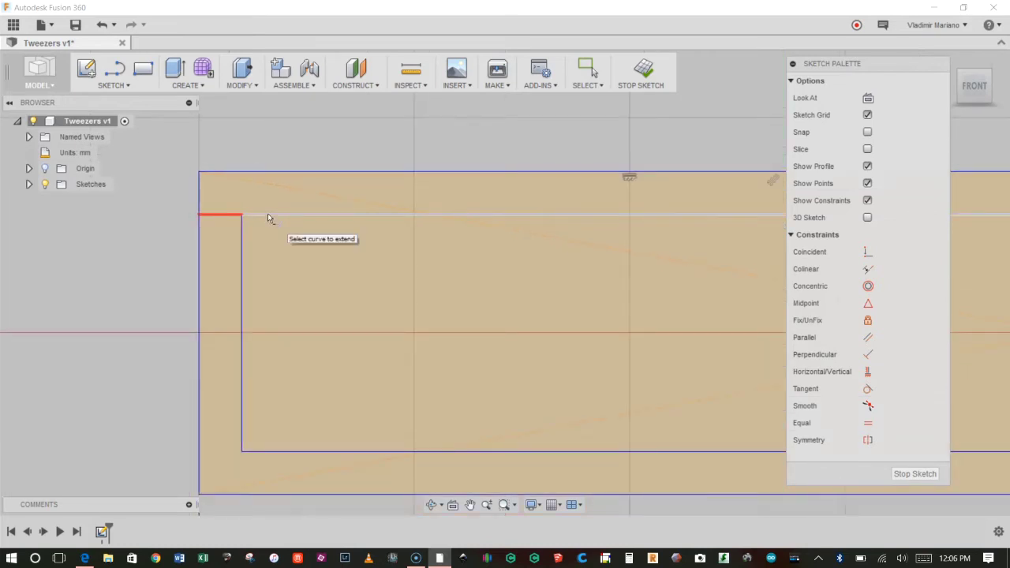
click(268, 213)
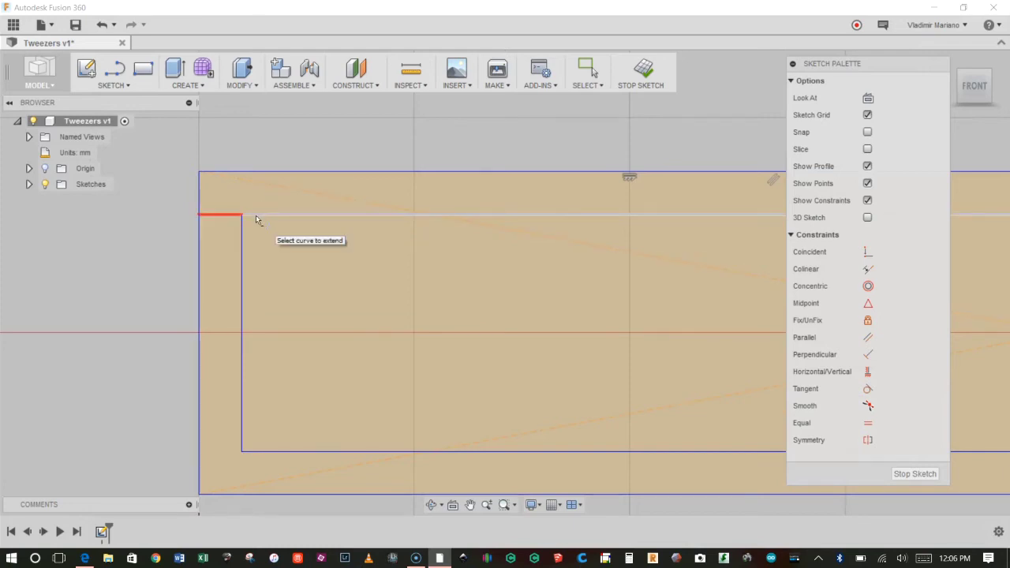
click(255, 218)
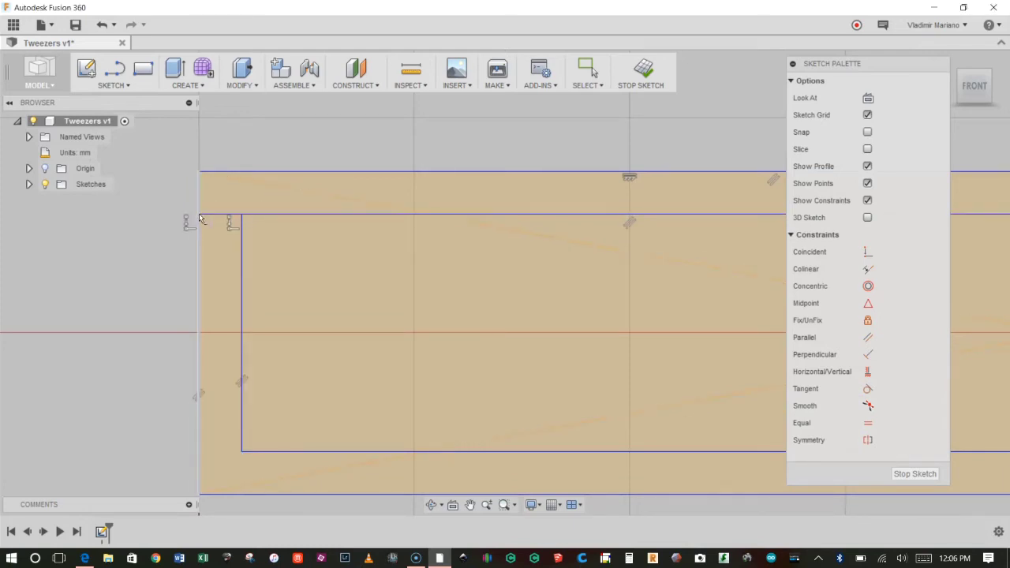
click(290, 451)
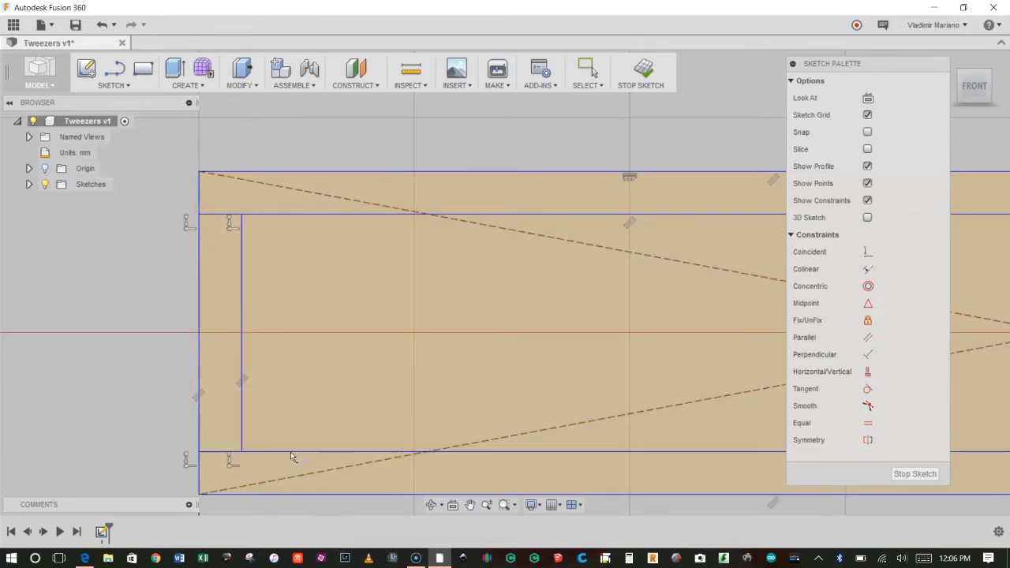
scroll(143, 348, down, 1)
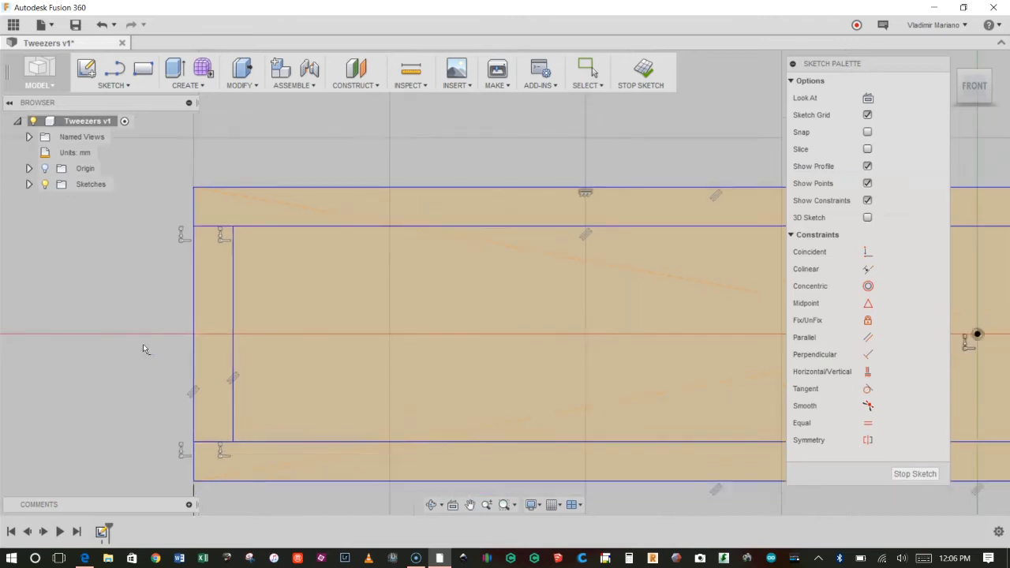
scroll(145, 346, down, 3)
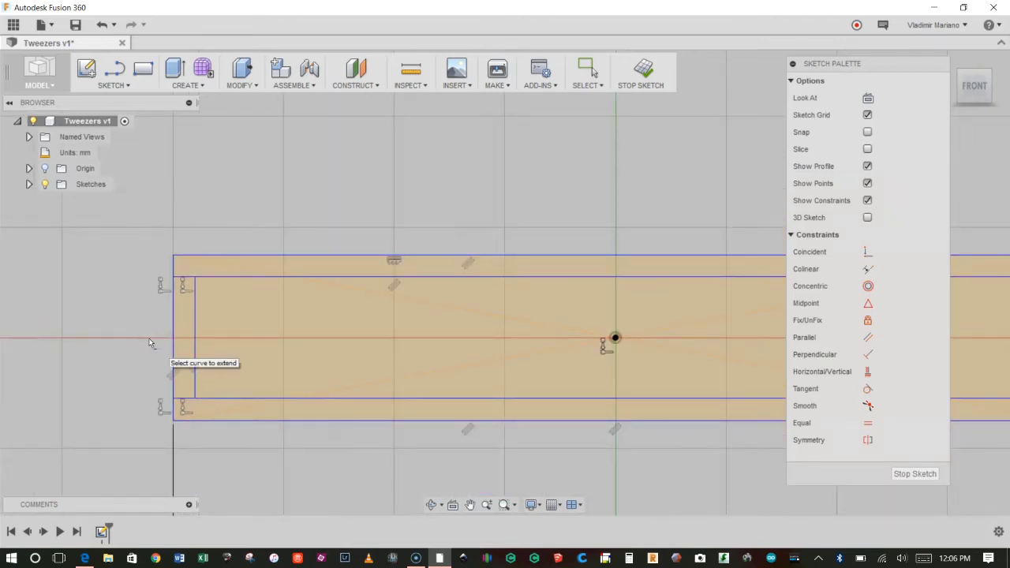
key(Escape)
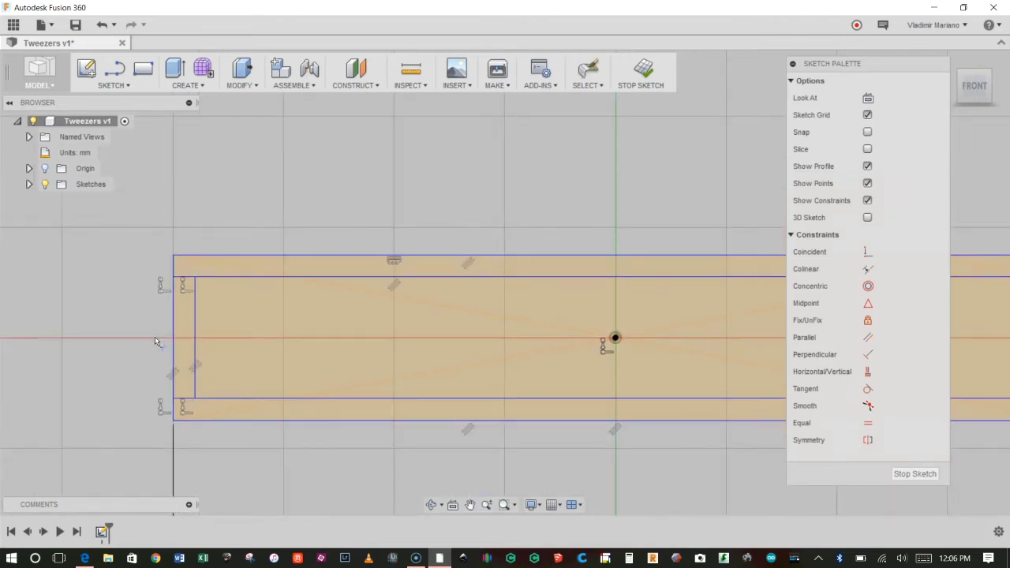
Trim the outer and inner vertical lines between the two arms to open the square end of the tweezers
scroll(144, 331, up, 1)
scroll(169, 308, up, 2)
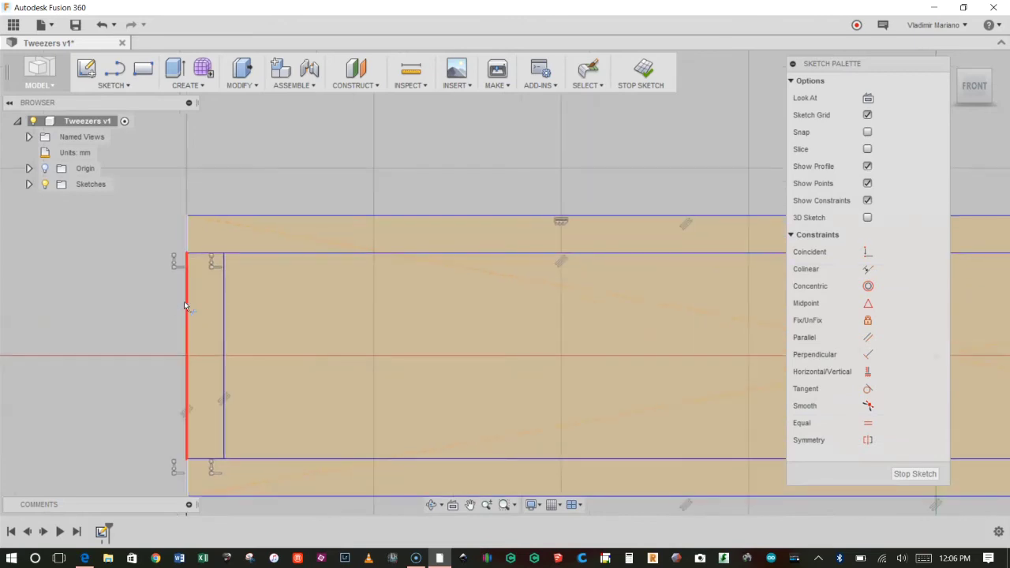
click(186, 308)
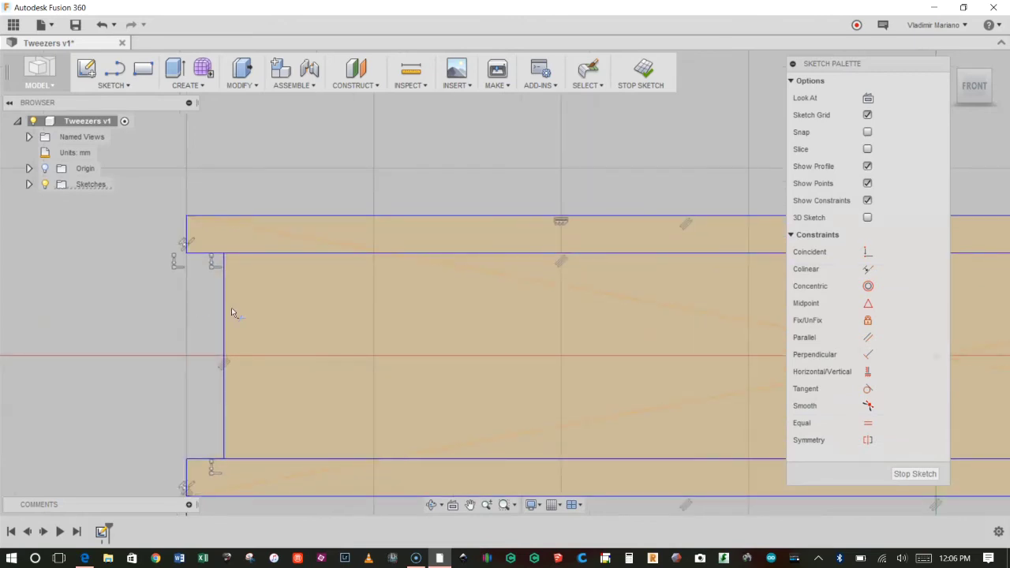
click(224, 311)
scroll(230, 314, down, 2)
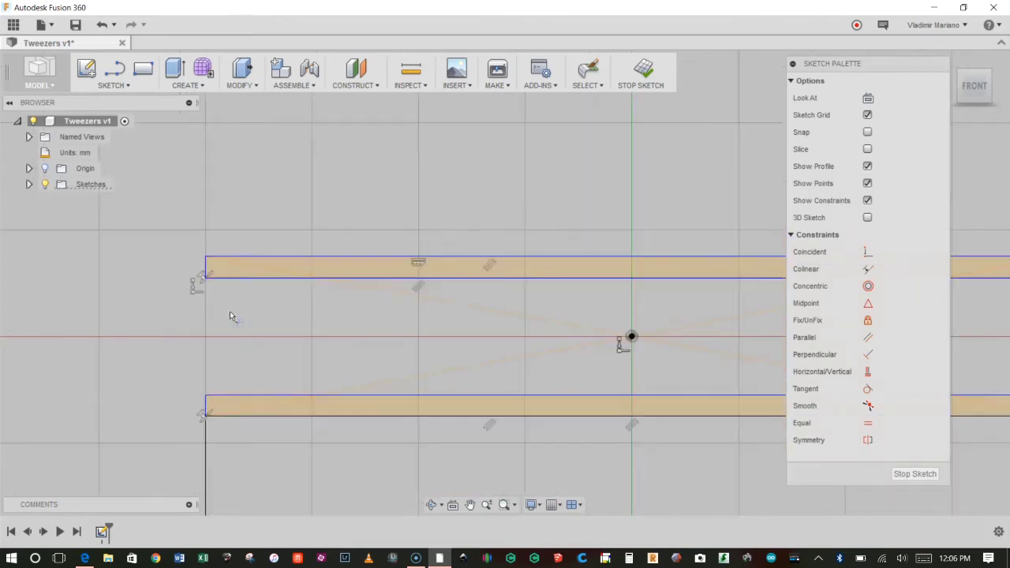
mouse_move(229, 315)
middle_down()
mouse_move(139, 321)
mouse_move(57, 287)
middle_up()
scroll(367, 264, down, 3)
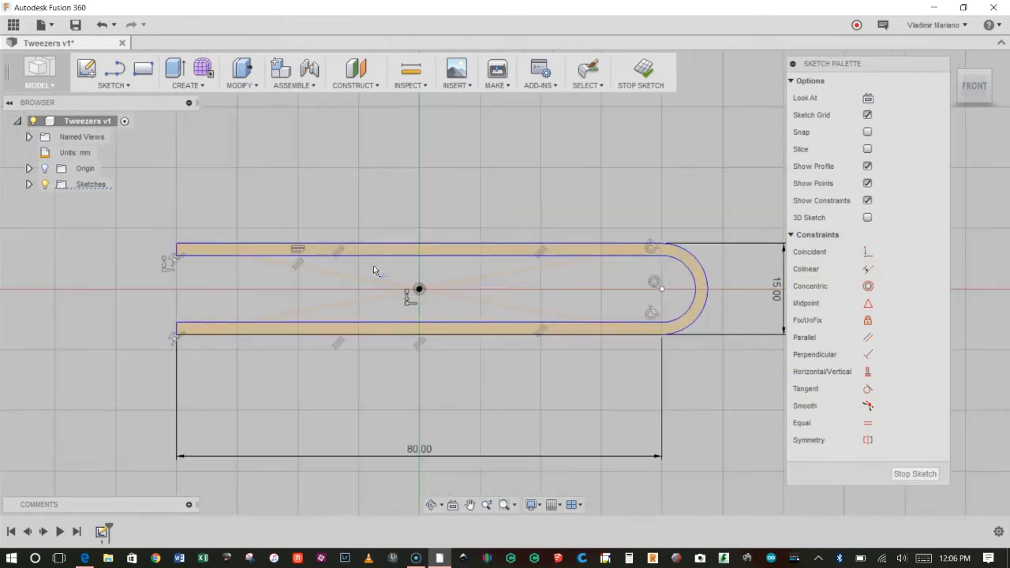
scroll(373, 271, up, 2)
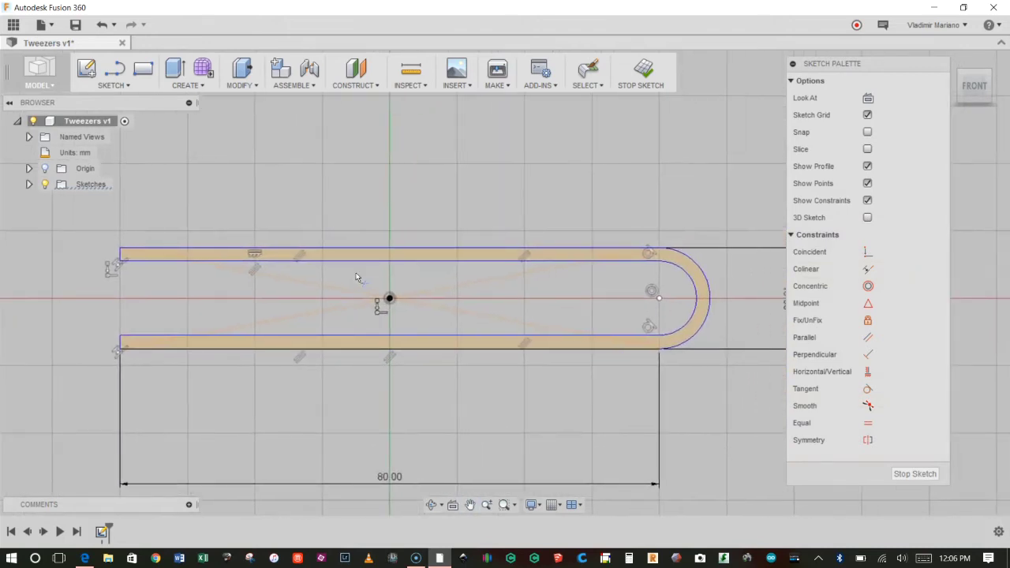
scroll(356, 278, up, 1)
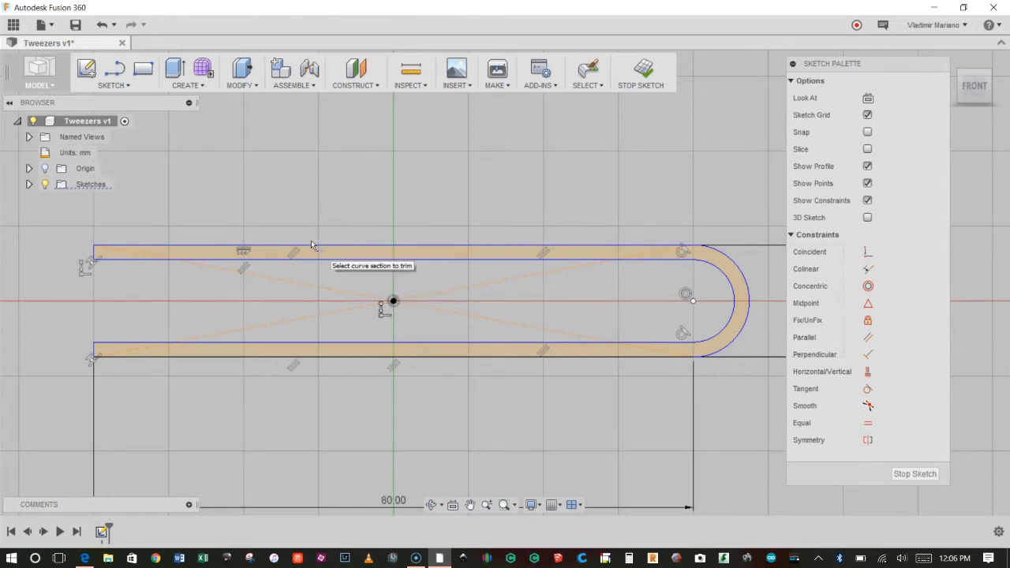
Sketch a vertical line across the full thickness of the upper arm, about 3.6 mm from its open end
scroll(116, 286, up, 3)
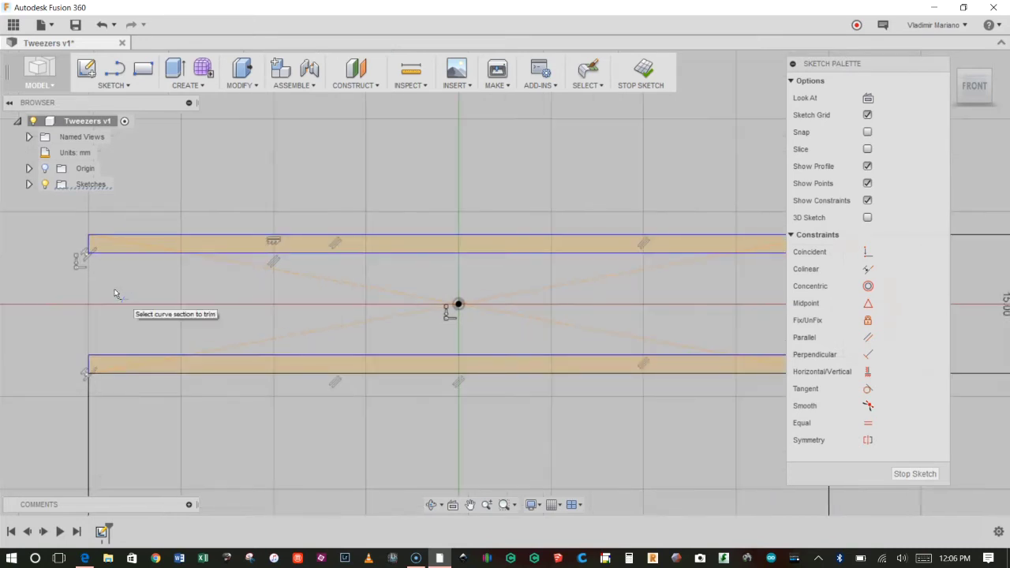
middle_drag(114, 290, 252, 298)
scroll(246, 277, up, 4)
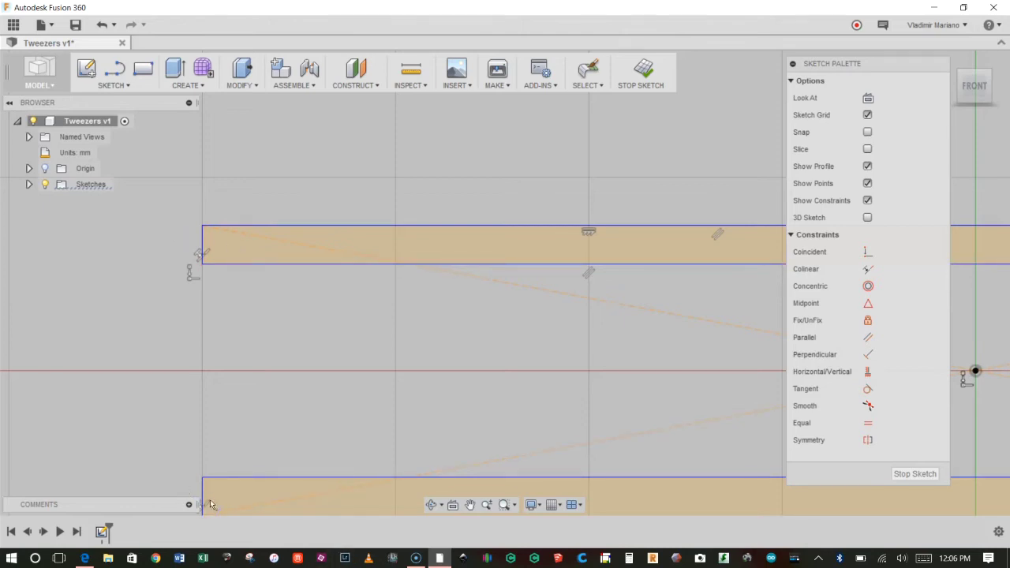
scroll(263, 406, down, 2)
middle_drag(280, 345, 281, 340)
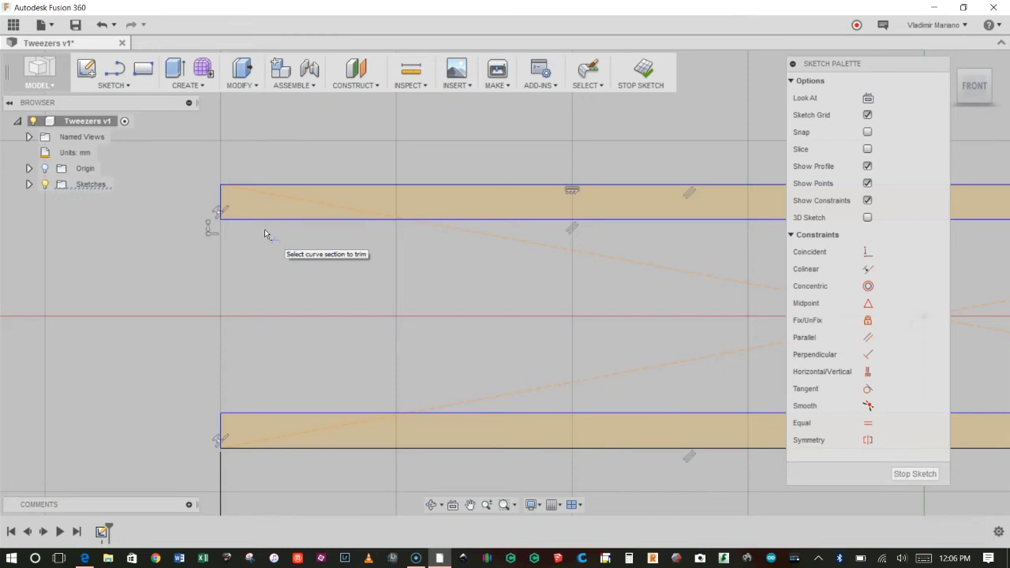
scroll(262, 198, up, 3)
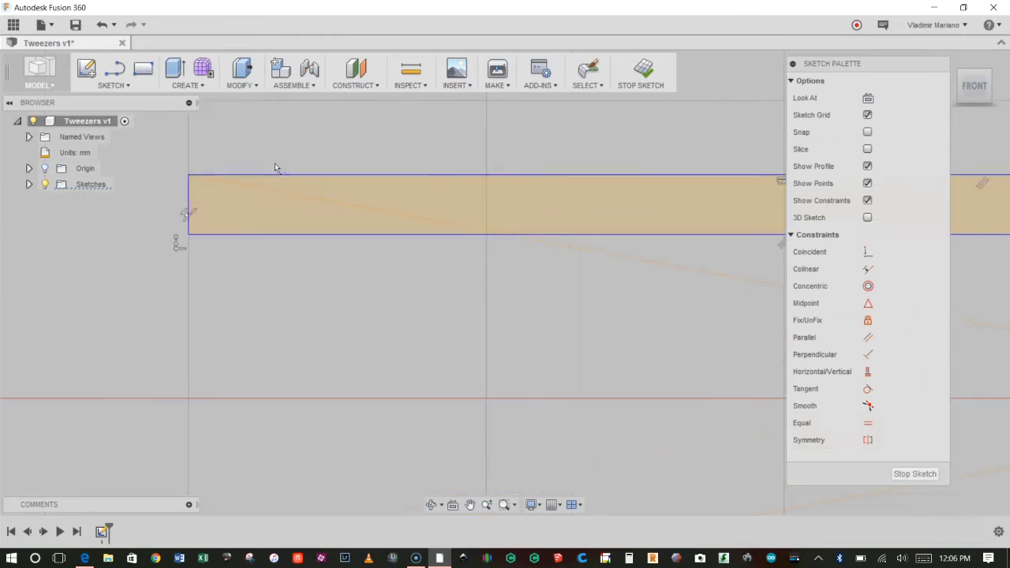
middle_drag(275, 168, 277, 214)
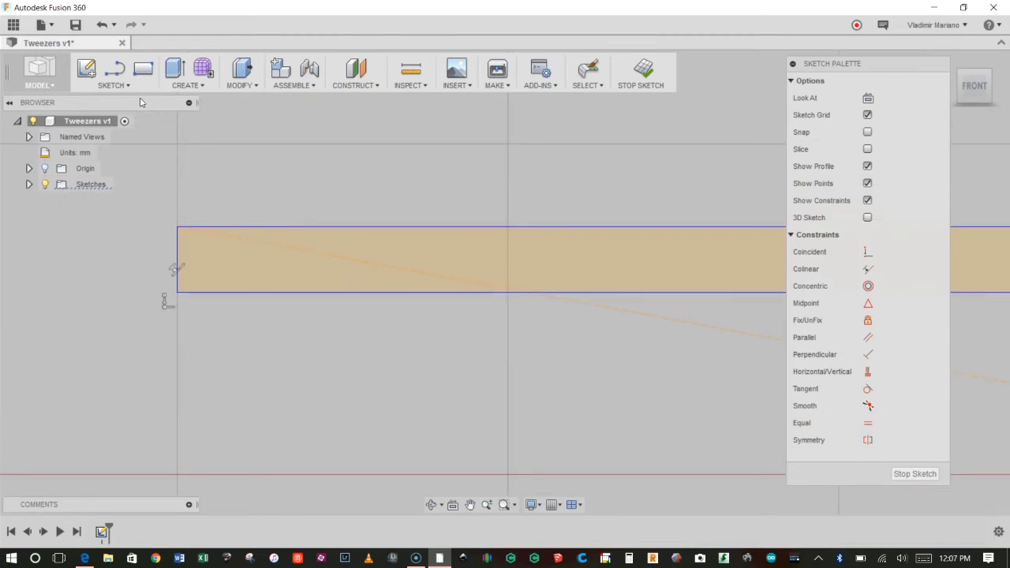
key(l)
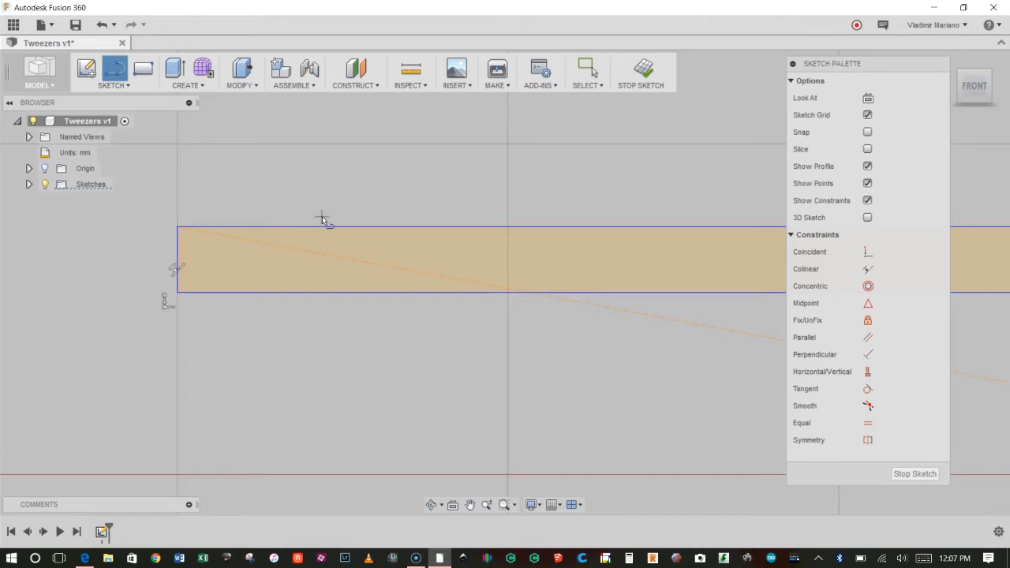
scroll(322, 229, up, 3)
mouse_move(327, 228)
middle_down()
mouse_move(558, 243)
mouse_move(478, 226)
middle_up()
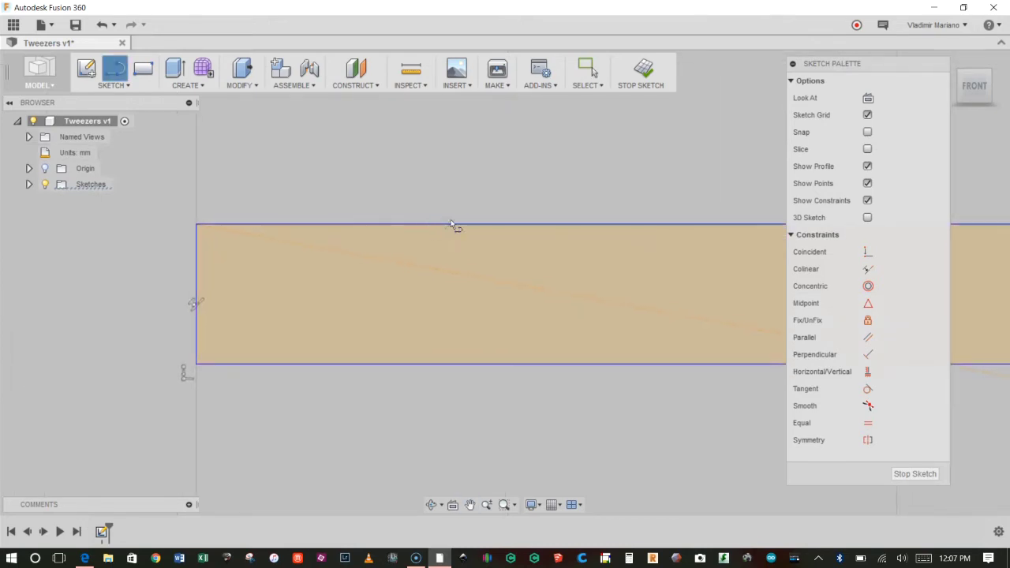
click(447, 226)
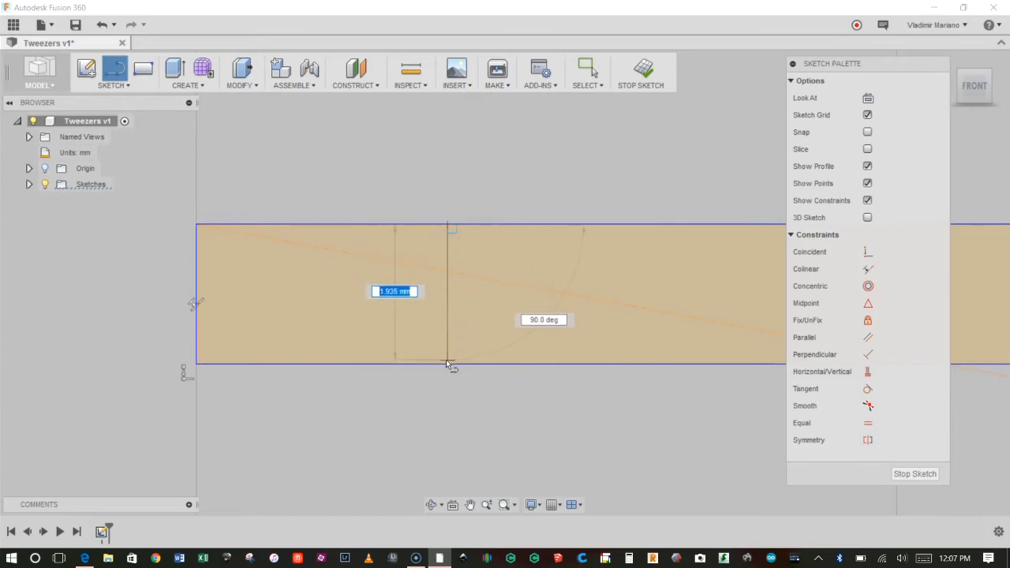
scroll(448, 363, up, 3)
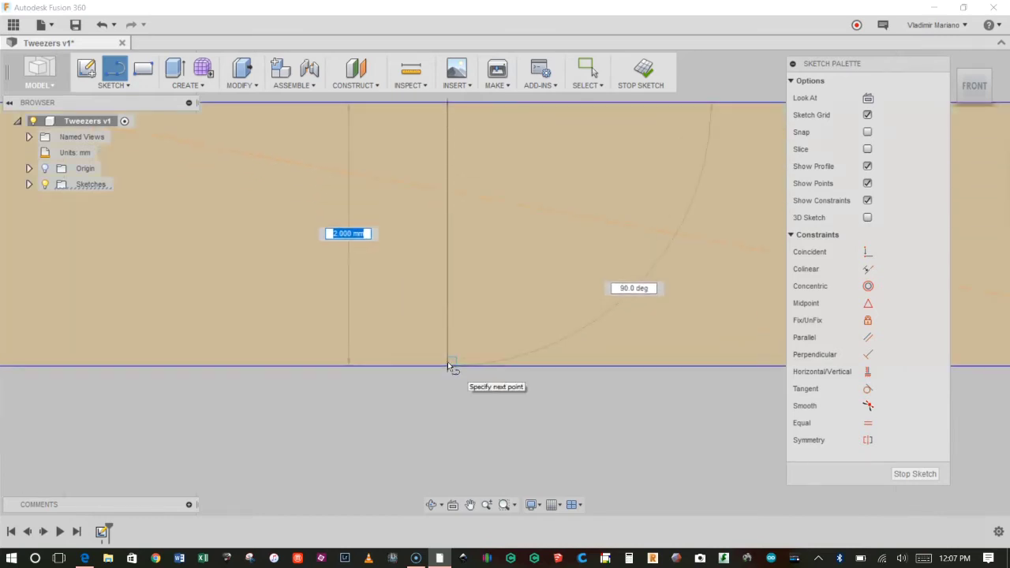
scroll(448, 361, down, 1)
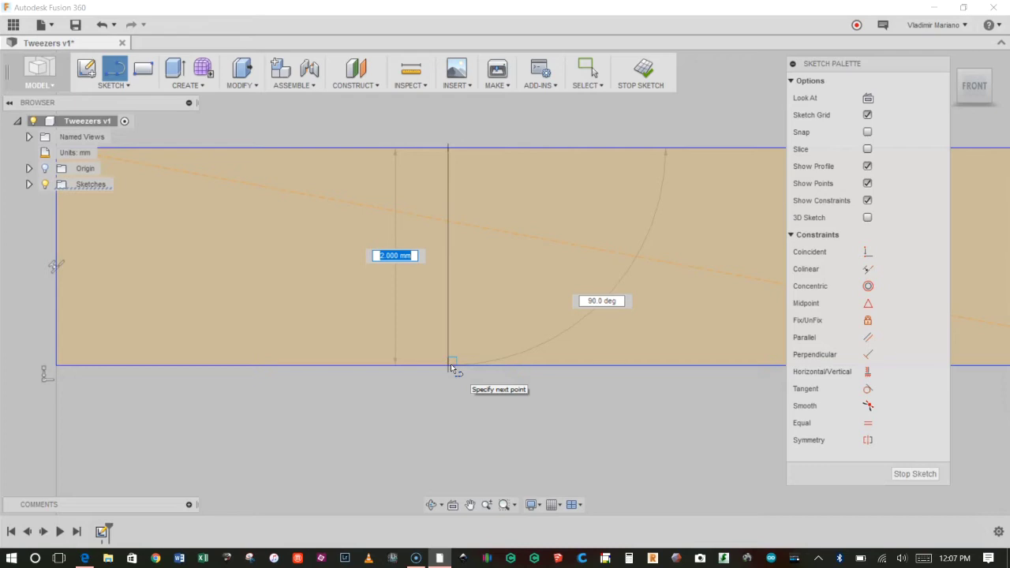
click(450, 364)
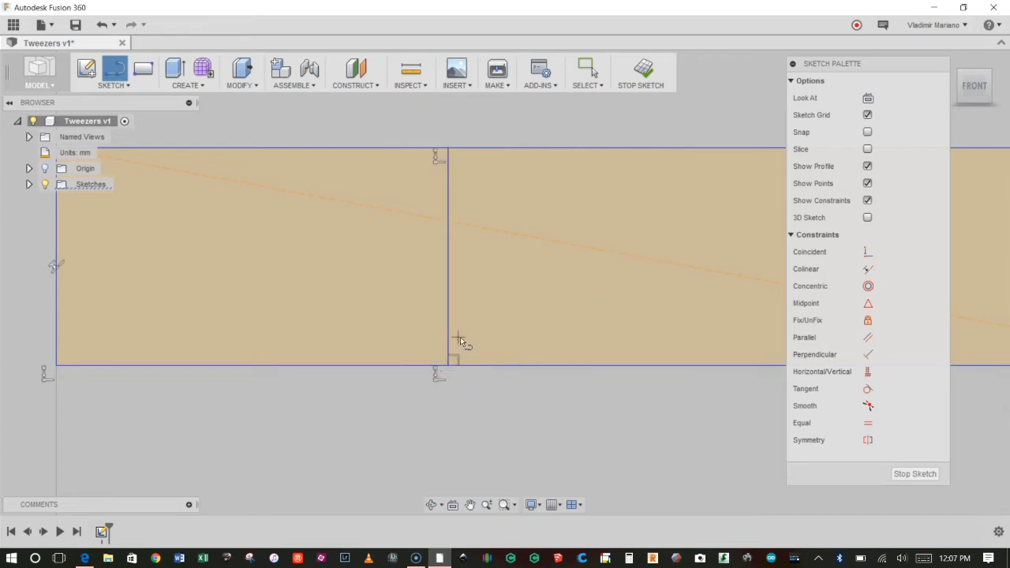
scroll(455, 336, down, 2)
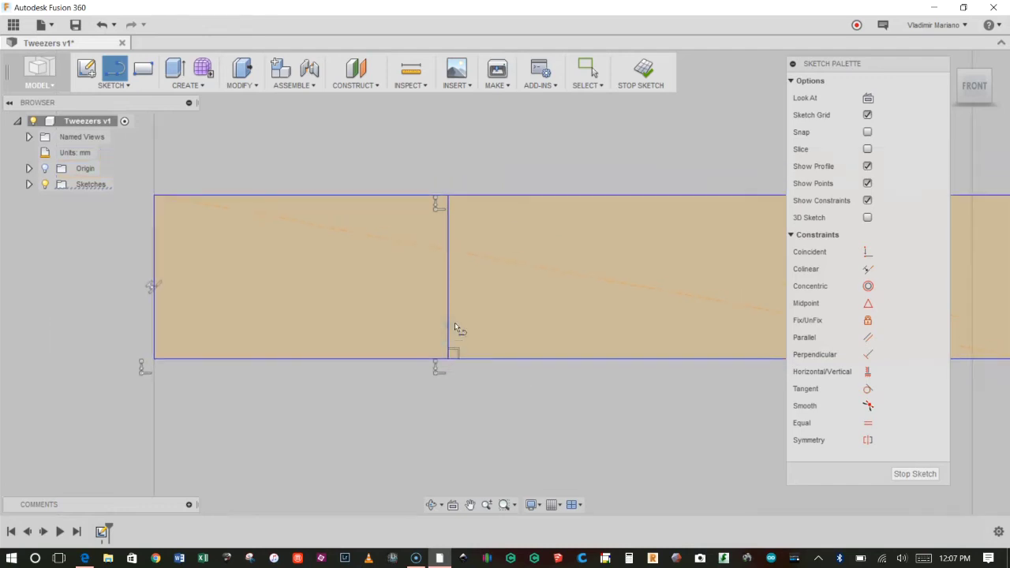
key(l)
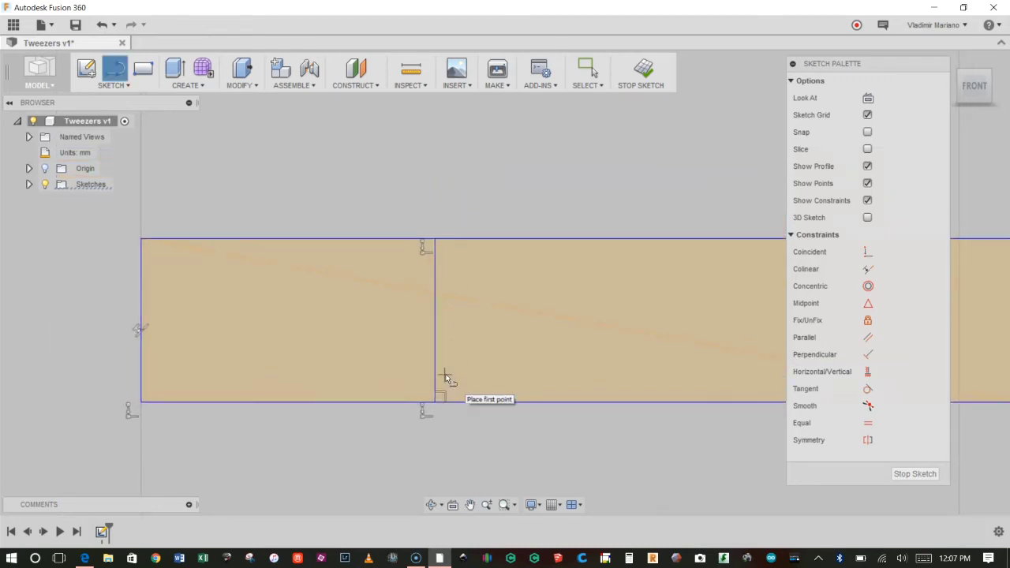
Dimension the vertical line at 5 mm from the end edge of the upper arm
click(115, 85)
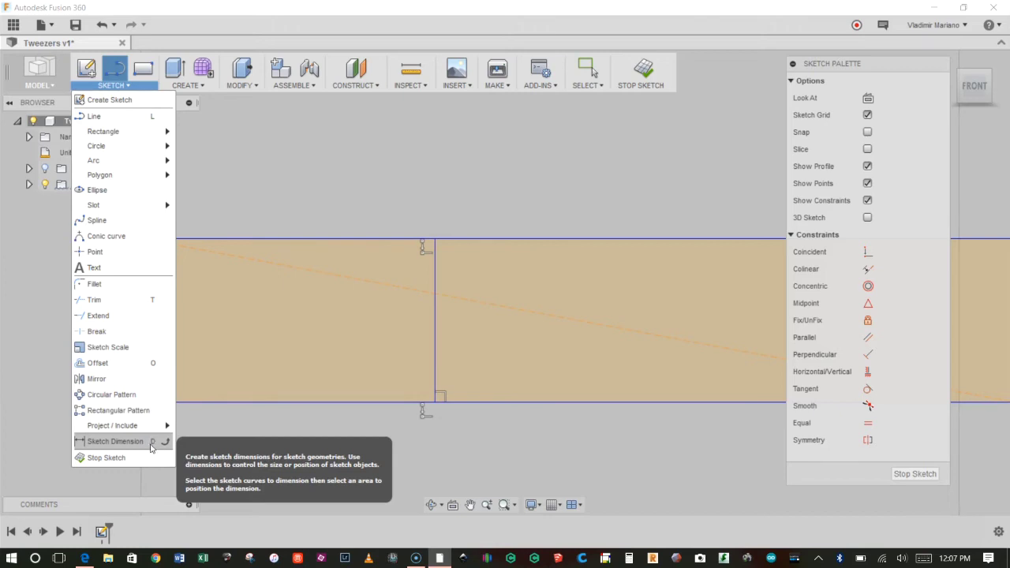
click(154, 444)
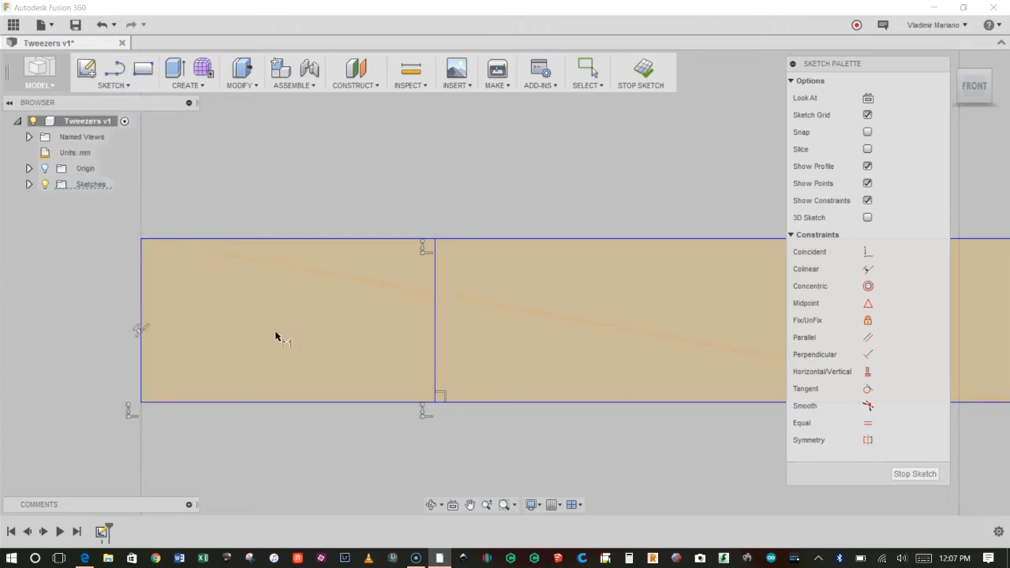
click(435, 276)
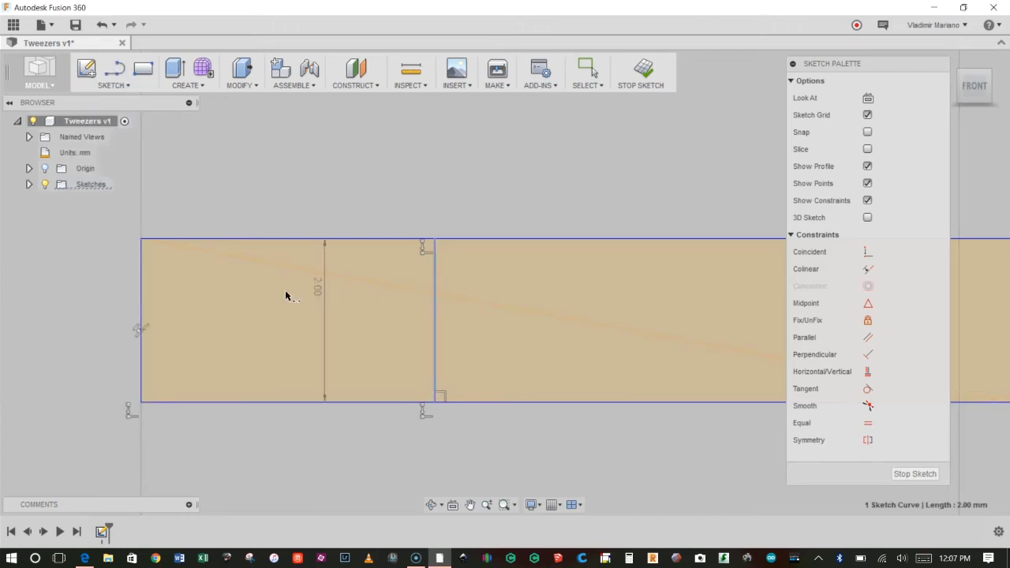
click(143, 277)
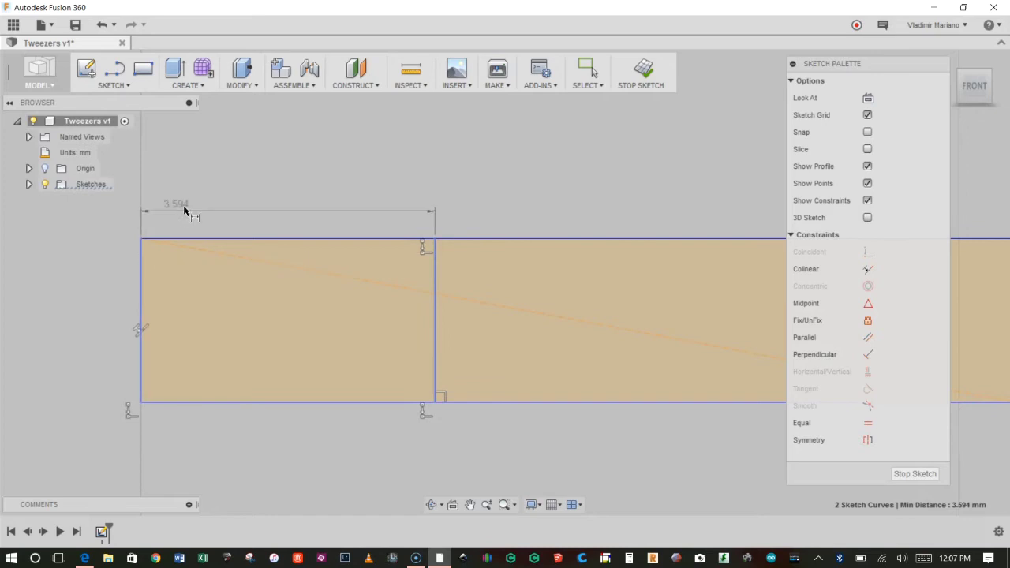
click(227, 173)
text(5)
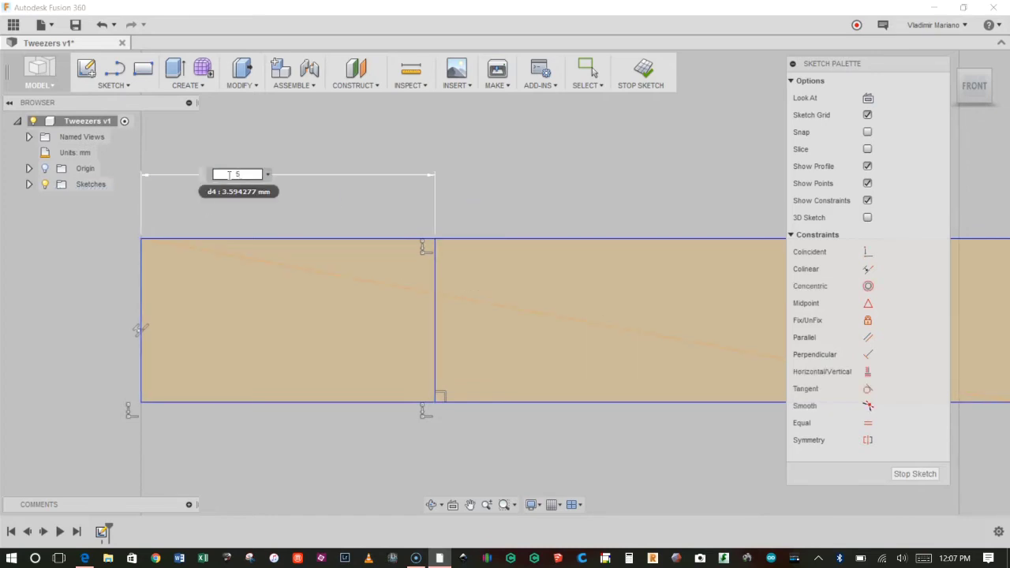
key(Return)
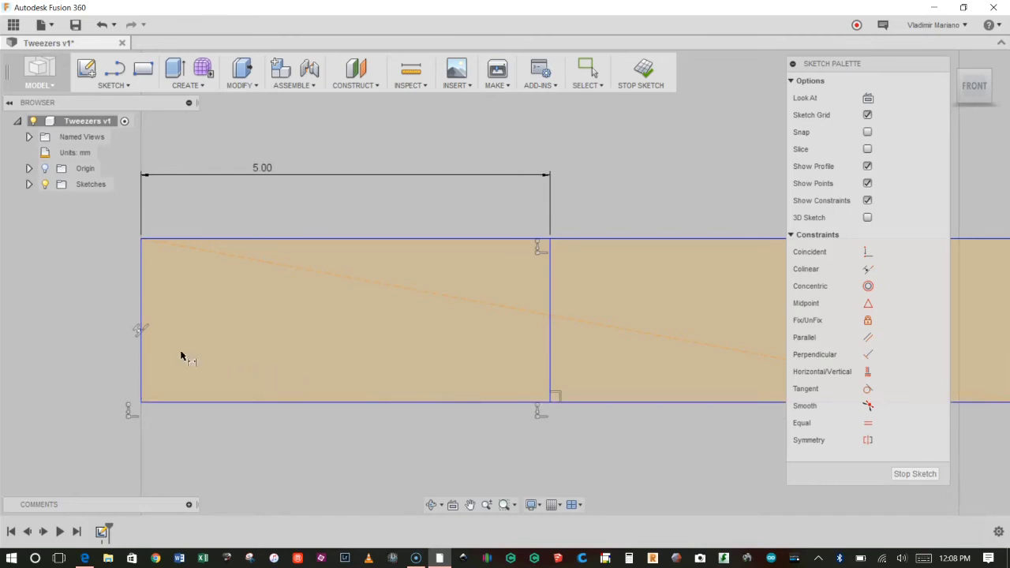
Sketch a slanted line from the vertical line's lower endpoint to the upper arm's end edge, at about 5.7° to the inner line
key(l)
scroll(542, 412, up, 1)
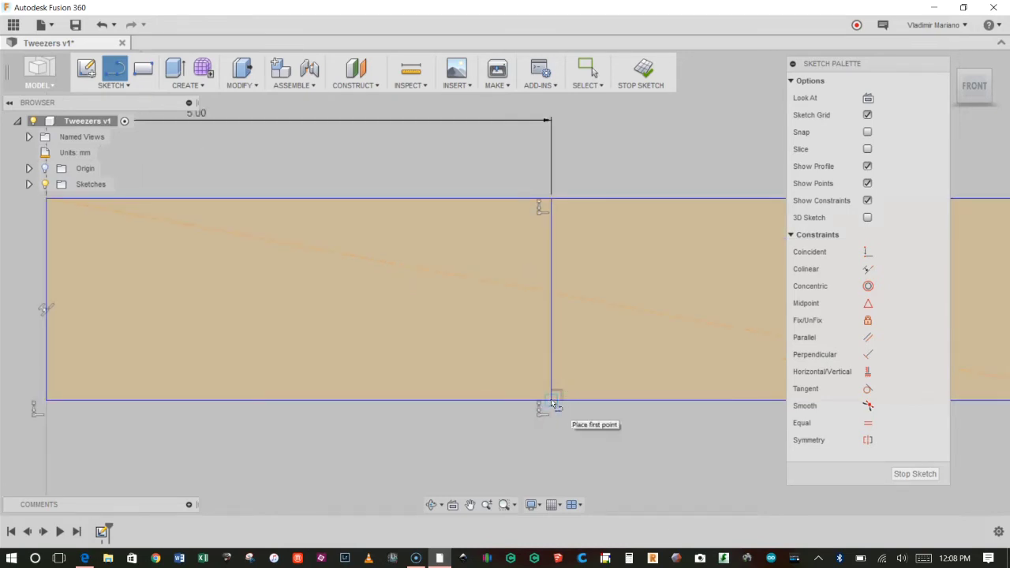
click(551, 400)
middle_drag(151, 323, 286, 326)
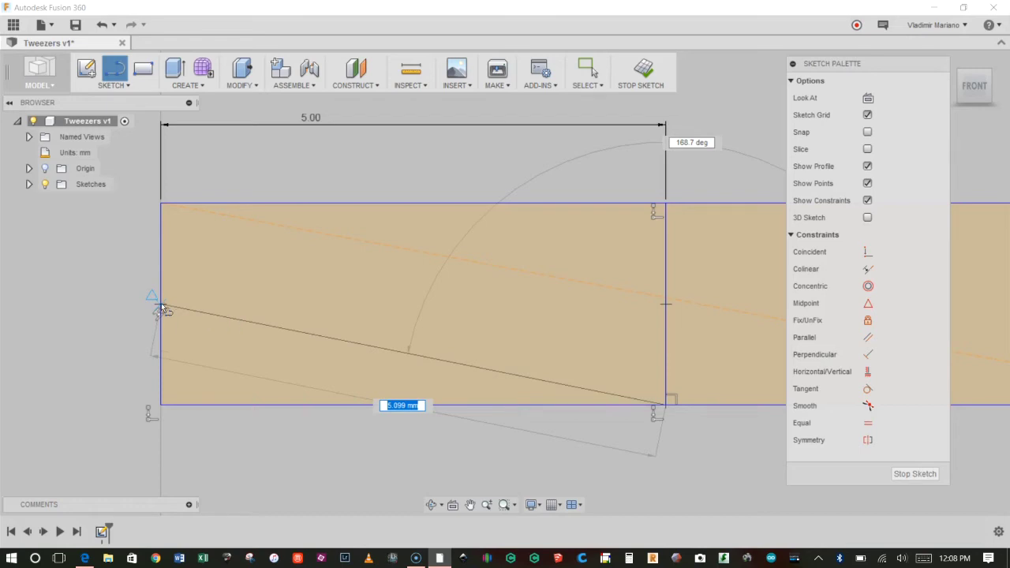
click(162, 354)
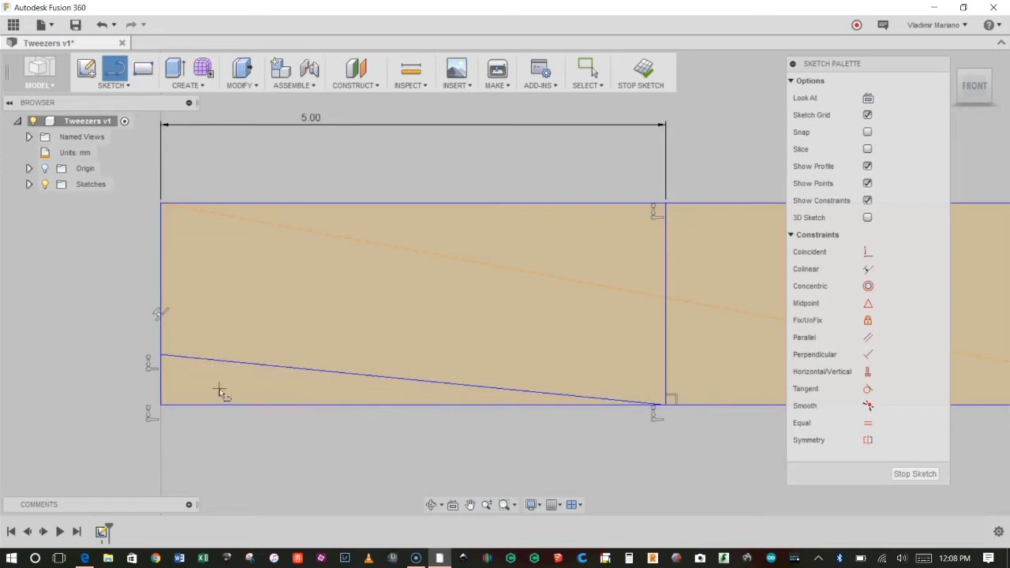
key(Escape)
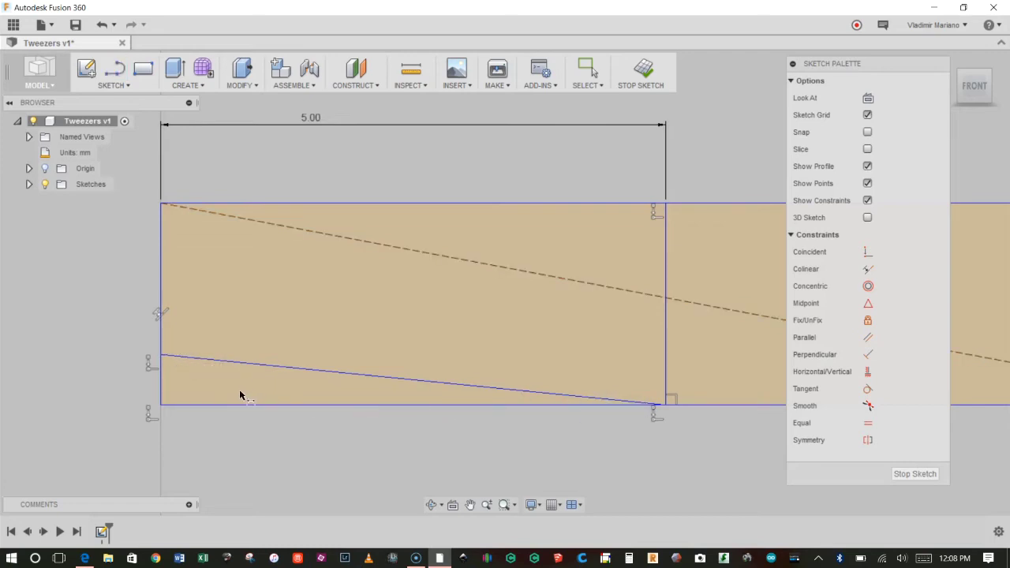
Dimension the angle between the slanted line and the upper arm's inner line at 5°
click(248, 410)
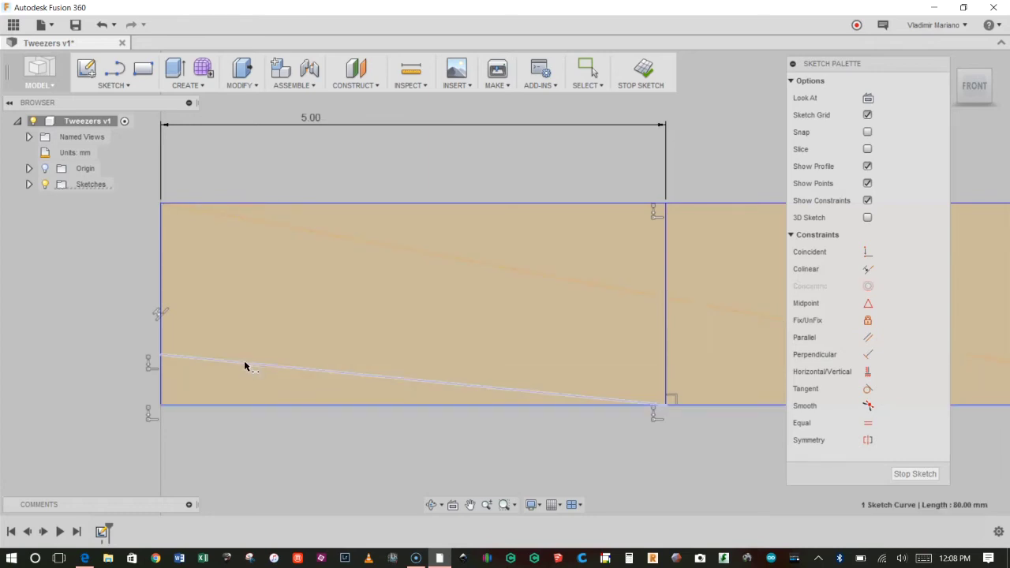
click(245, 367)
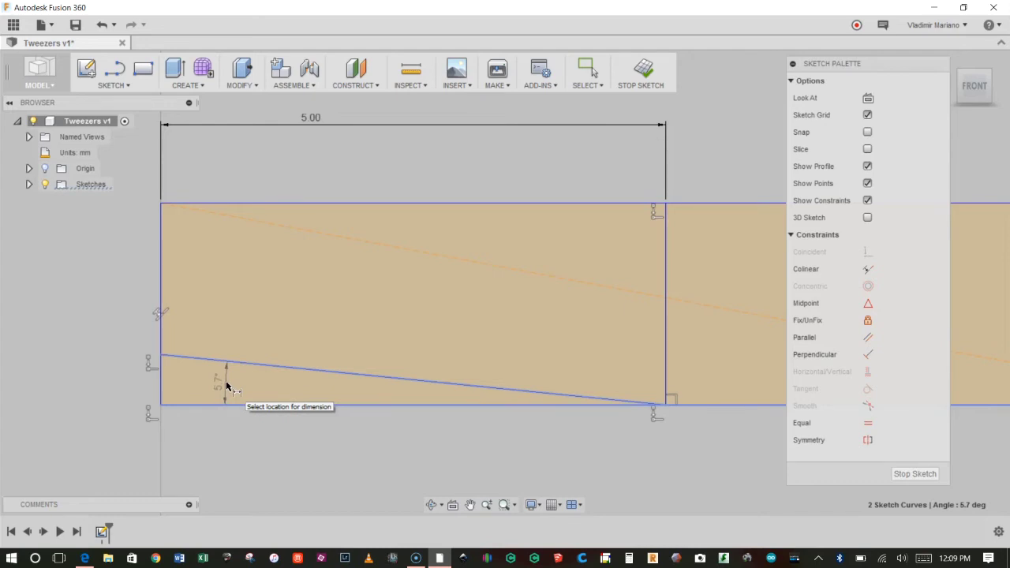
click(227, 386)
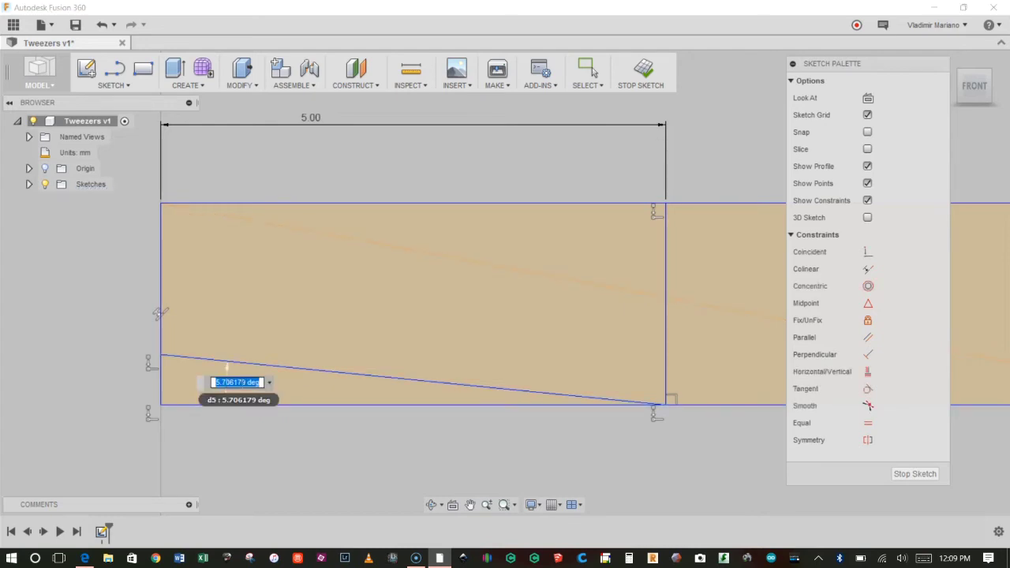
text(5)
key(Return)
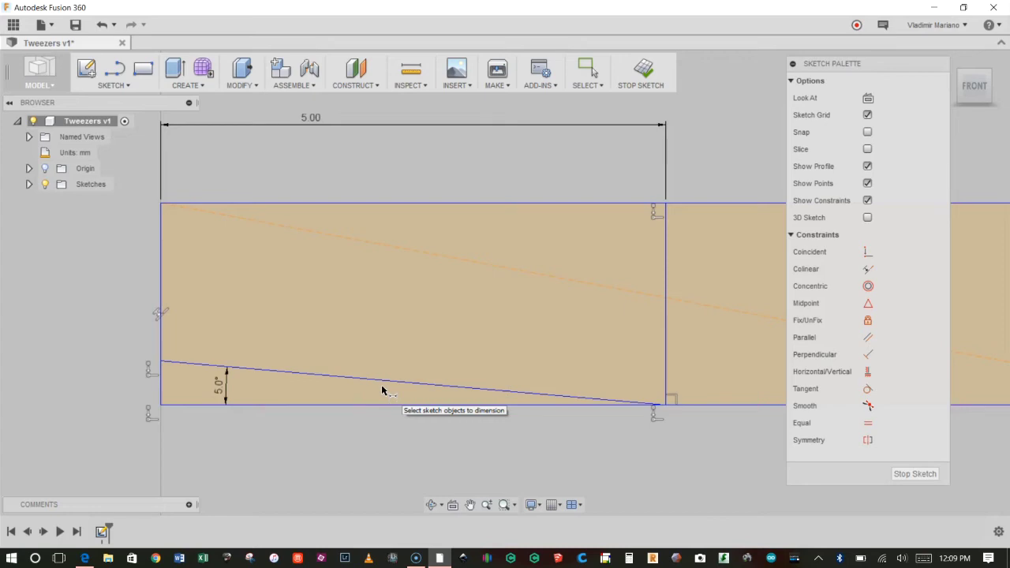
Trim the inner line and end edge segments outside the slanted tip, and remove both sections of the vertical helper line
click(182, 408)
key(Delete)
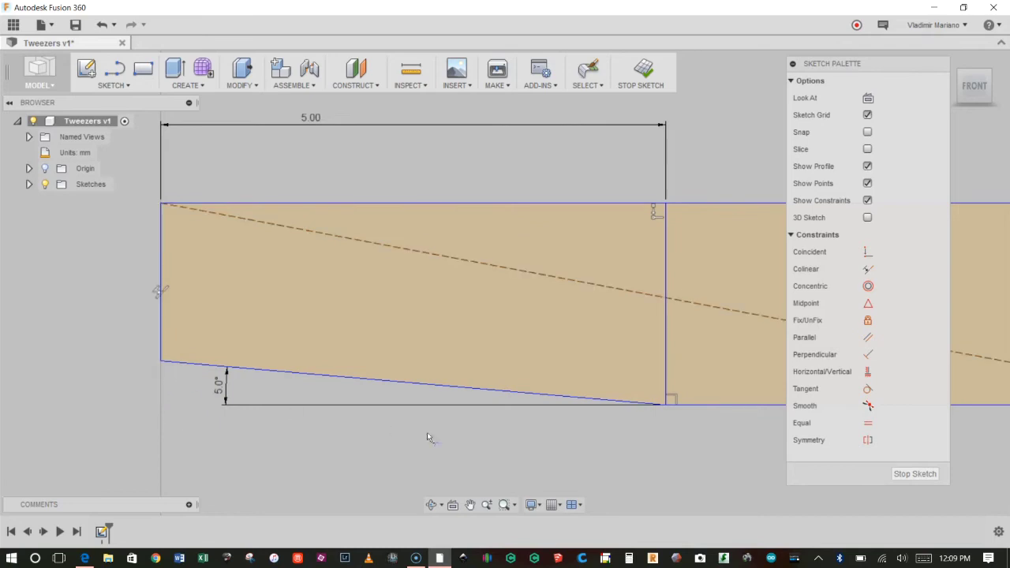
click(663, 347)
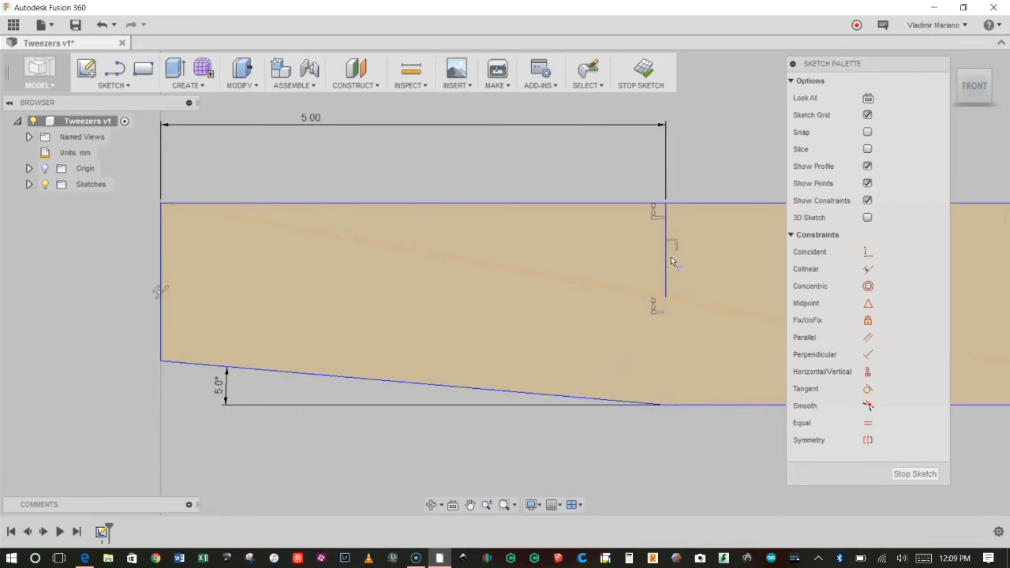
click(667, 258)
Sketch a slightly slanted line across the lower arm near its open end, from the inner line to the outer line
scroll(664, 260, down, 3)
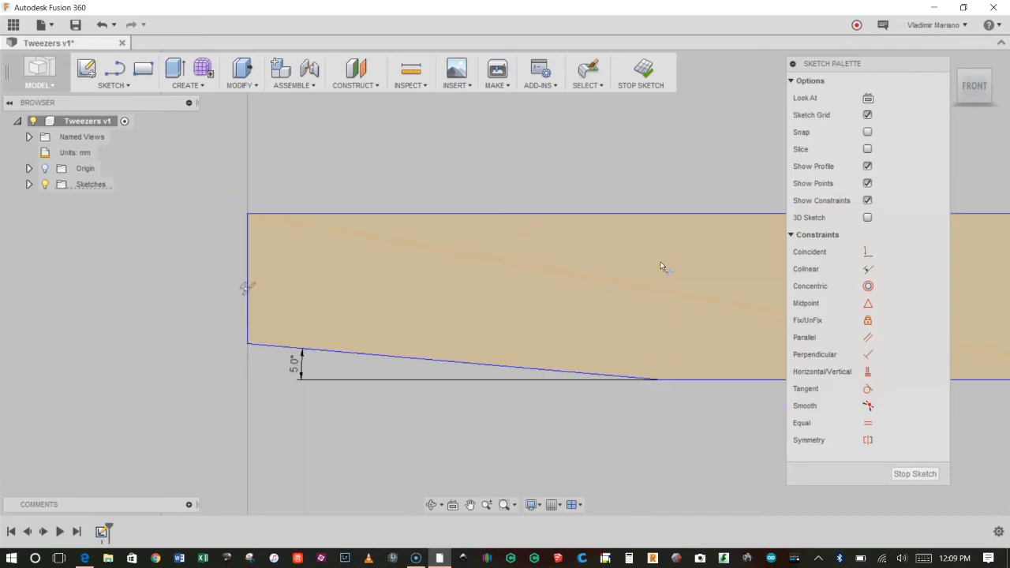
middle_drag(658, 282, 603, 218)
scroll(604, 218, down, 4)
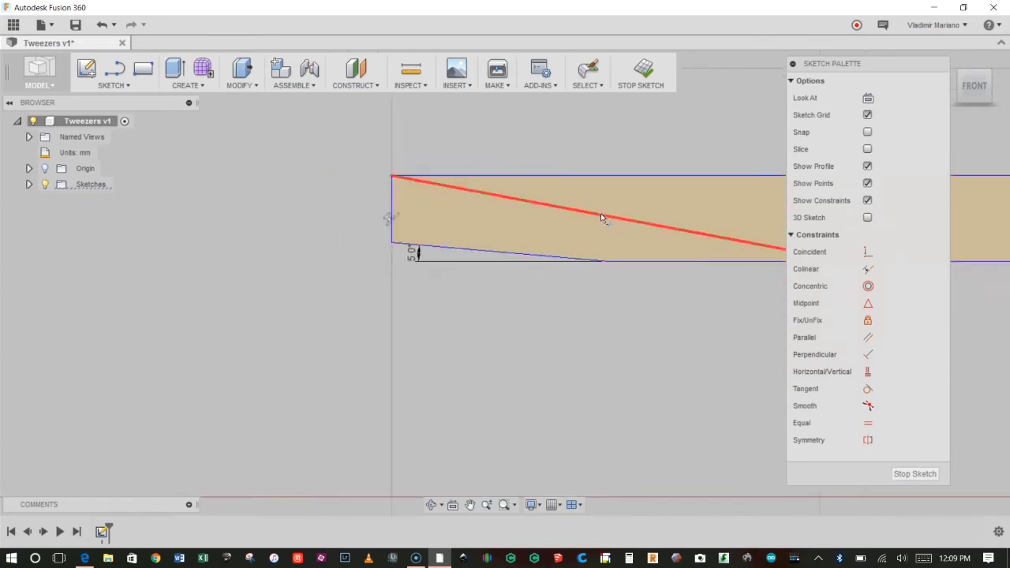
middle_drag(599, 382, 505, 237)
scroll(453, 341, down, 2)
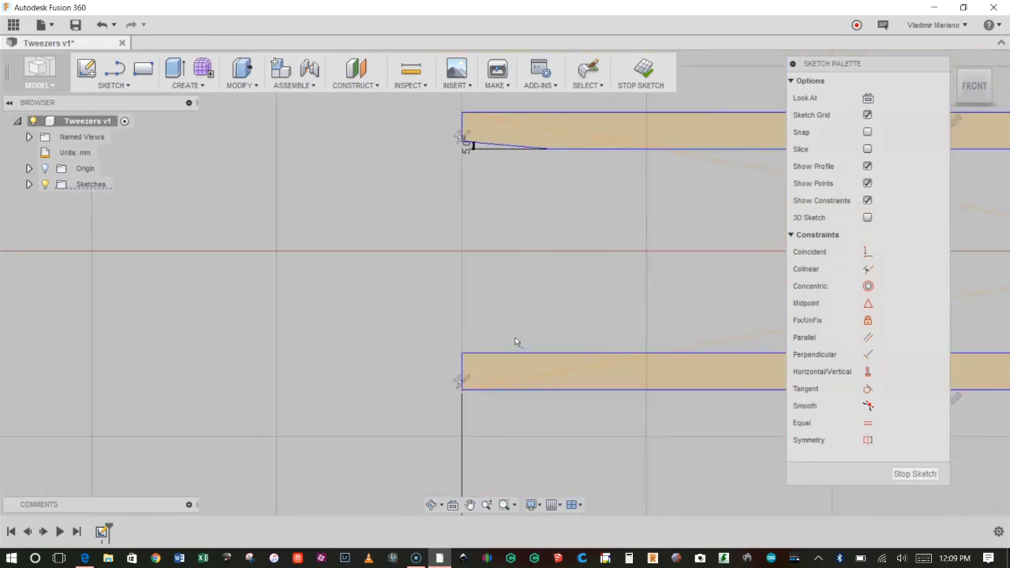
scroll(583, 355, up, 3)
mouse_move(590, 360)
middle_down()
mouse_move(534, 302)
mouse_move(439, 297)
mouse_move(399, 279)
mouse_move(395, 300)
middle_up()
scroll(421, 254, up, 2)
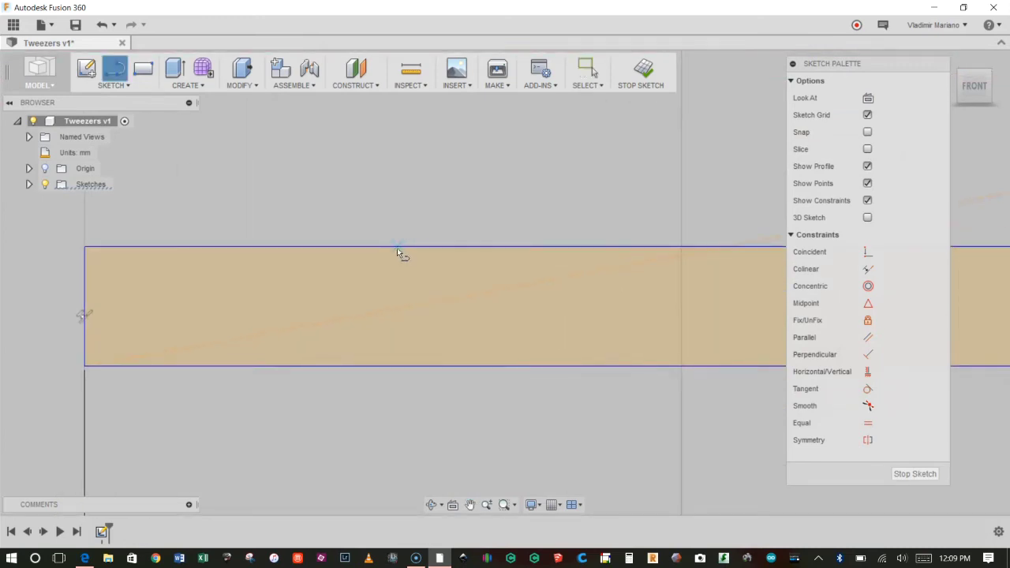
click(397, 248)
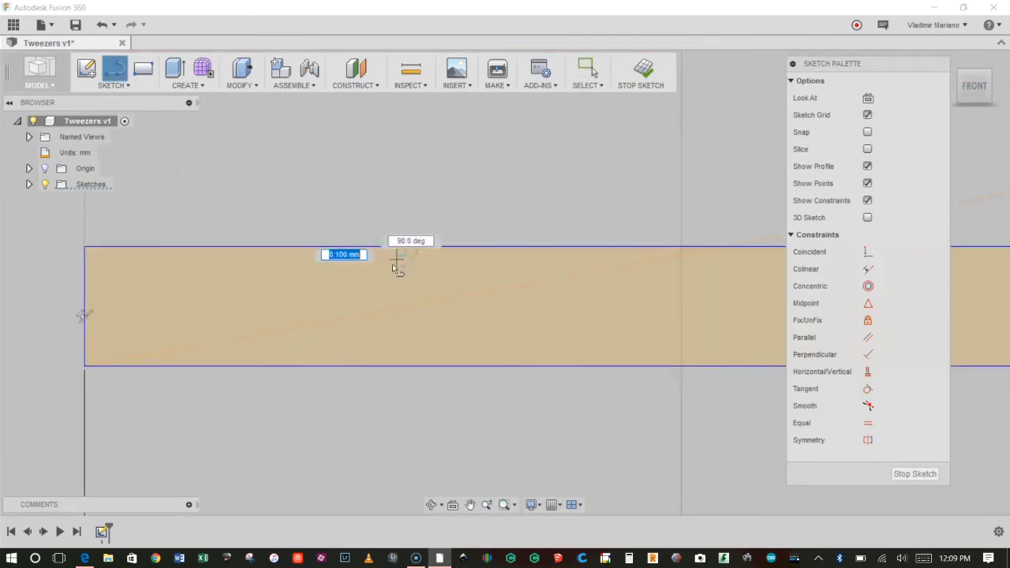
click(377, 366)
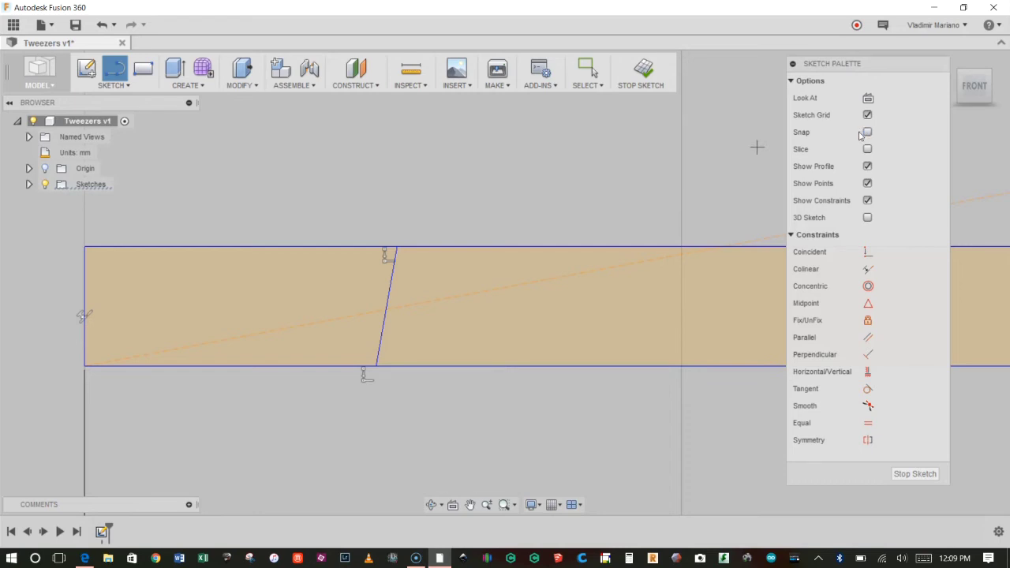
Constrain the slanted line across the lower arm's tip to be vertical
mouse_move(857, 65)
mouse_down()
mouse_move(812, 95)
mouse_move(818, 73)
mouse_up()
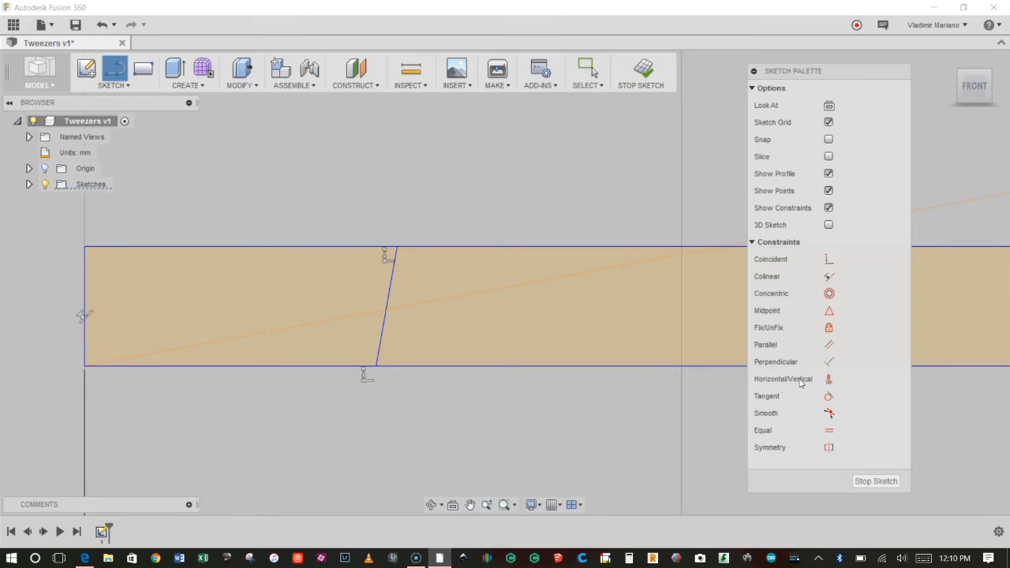
click(827, 380)
click(828, 380)
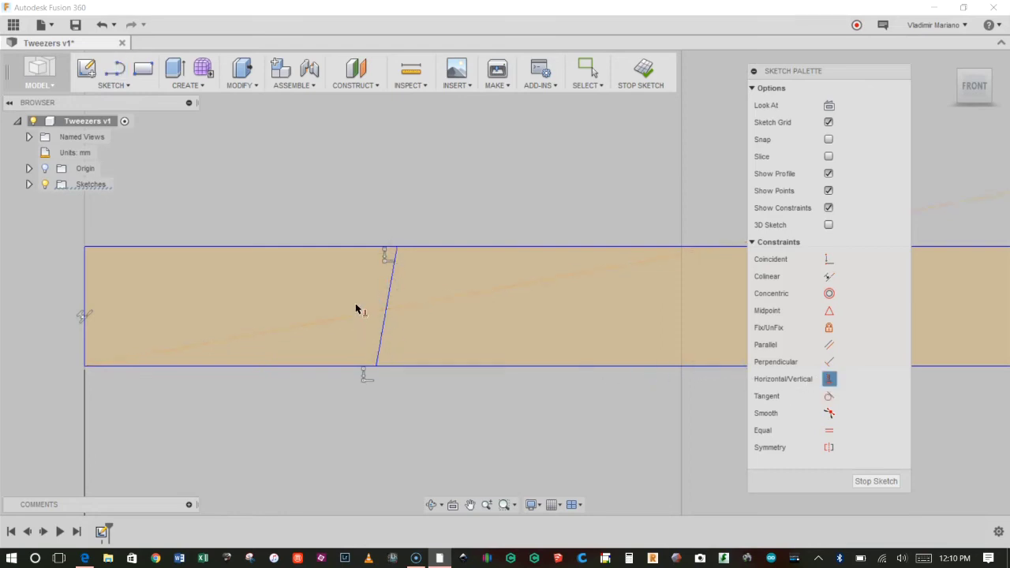
click(390, 286)
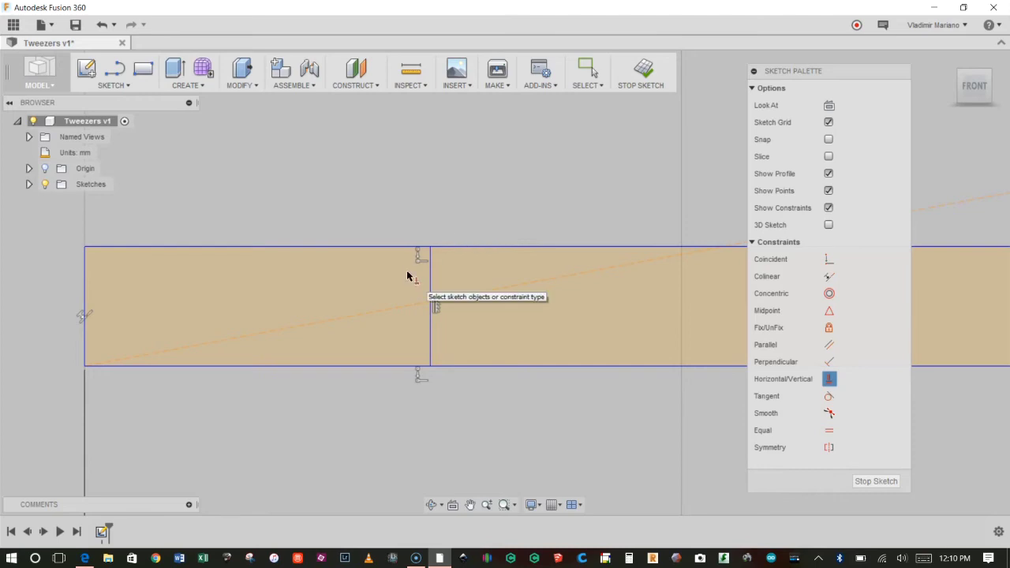
key(Escape)
Dimension the distance between the lower arm's end edge and the vertical line at 5 mm
drag(433, 275, 86, 273)
ctrl+click(86, 273)
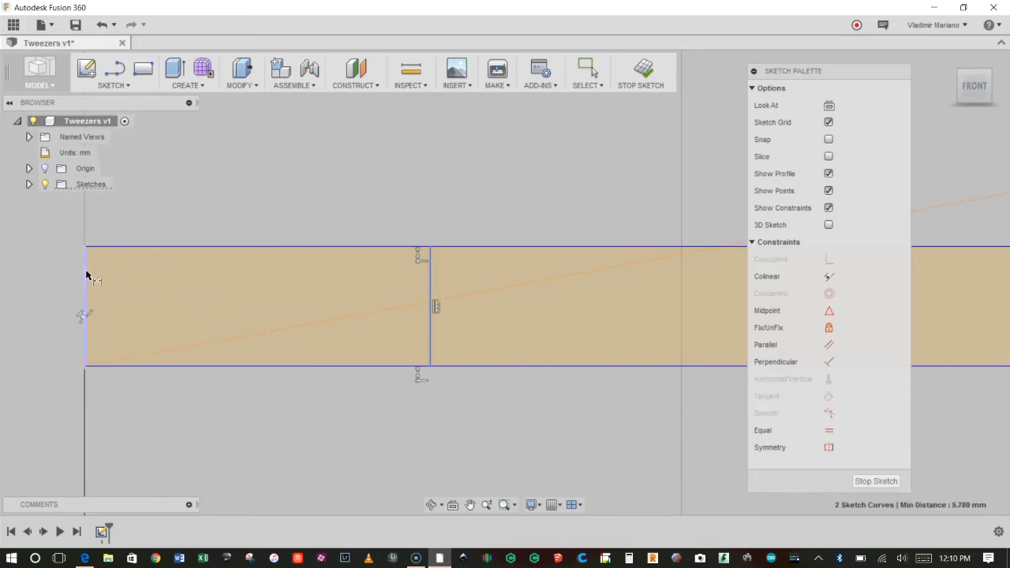
click(266, 180)
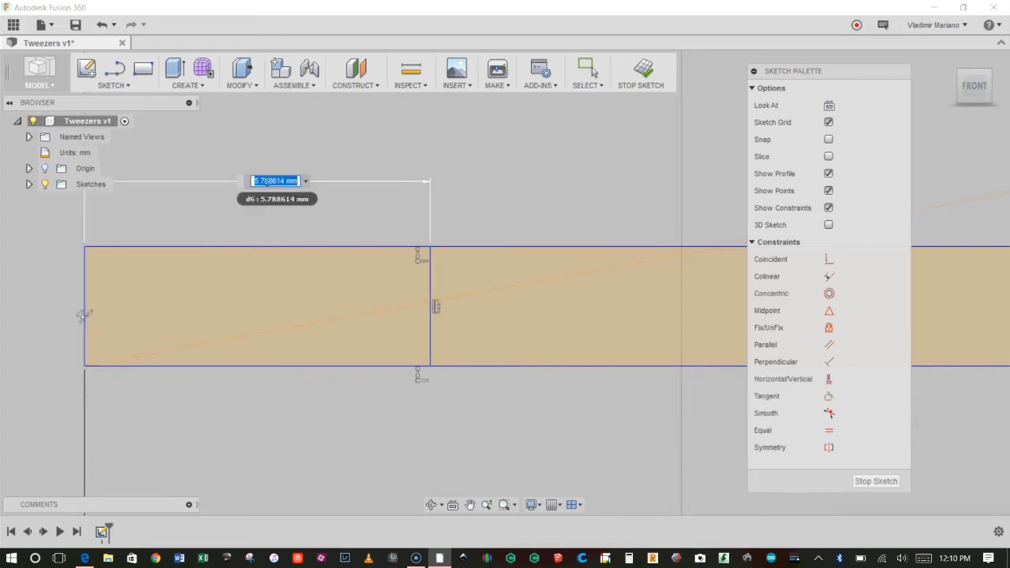
text(5)
key(Return)
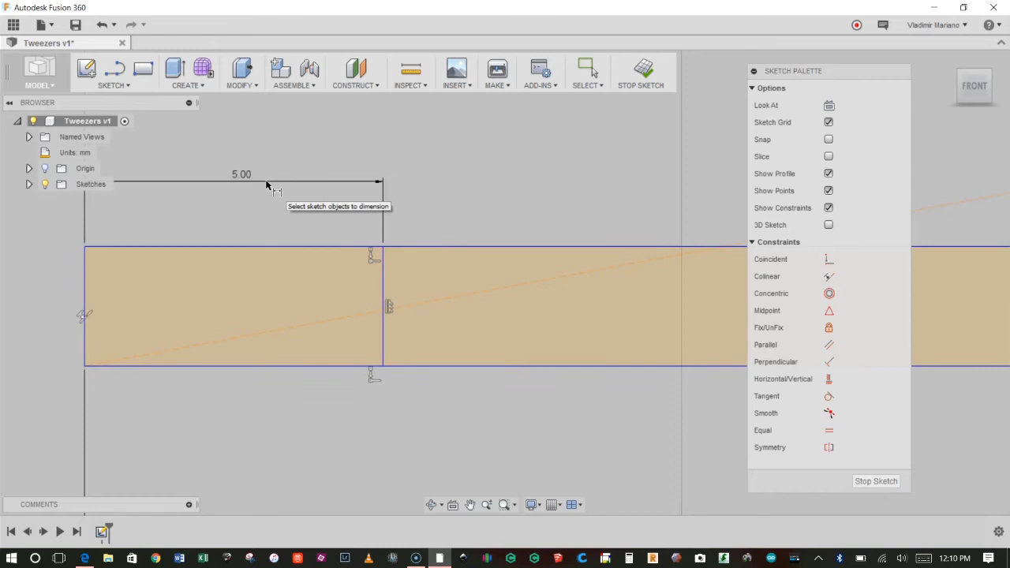
Sketch a slanted line from the vertical line's upper endpoint to the lower arm's end edge, at about 4.2° to the inner line
middle_drag(266, 185, 370, 187)
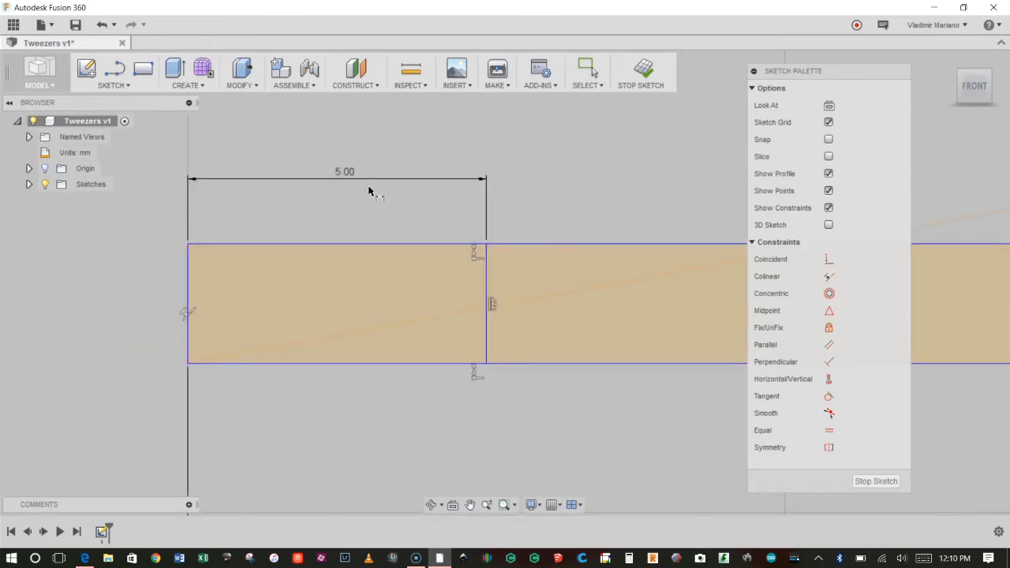
key(l)
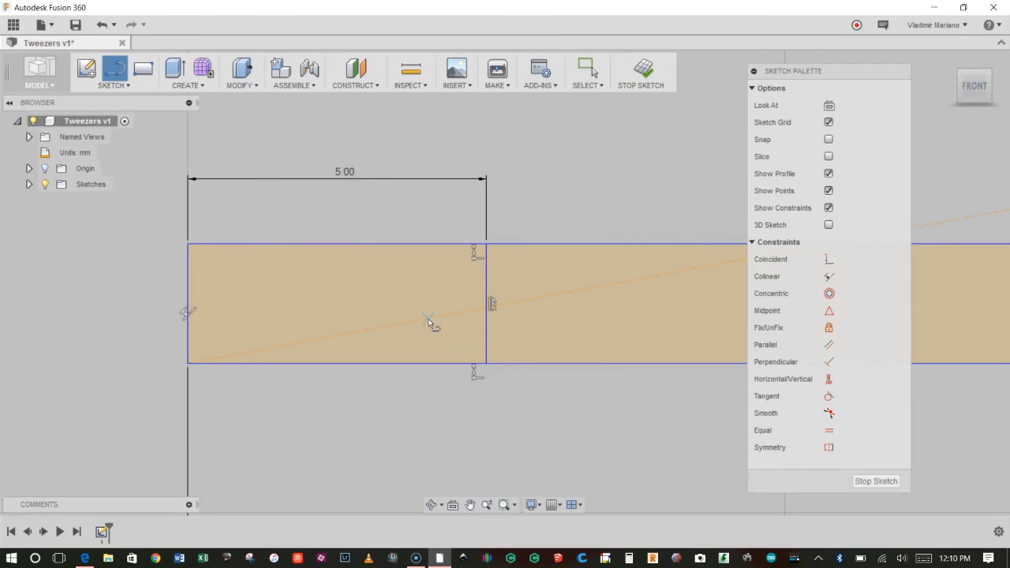
click(485, 245)
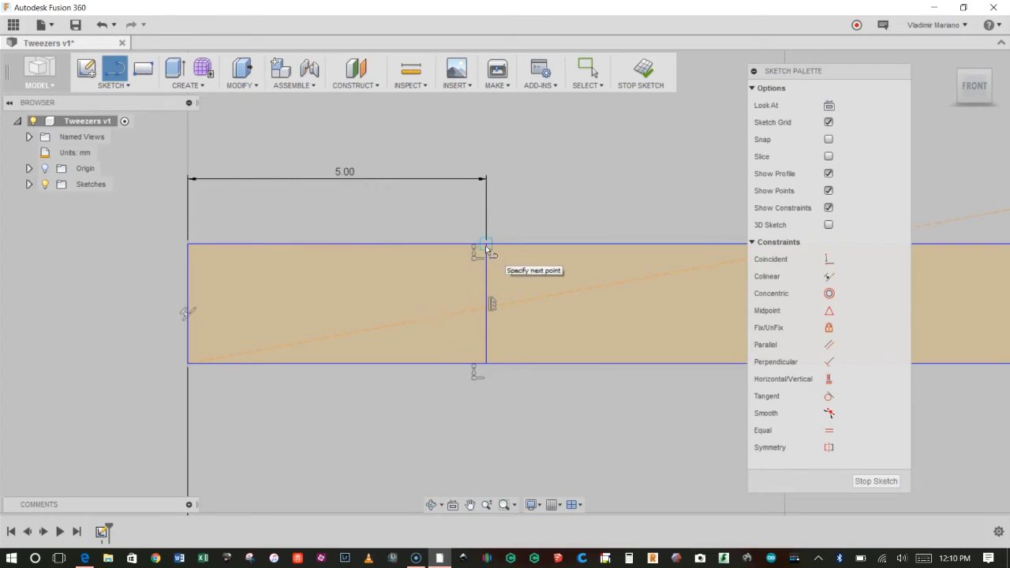
click(189, 264)
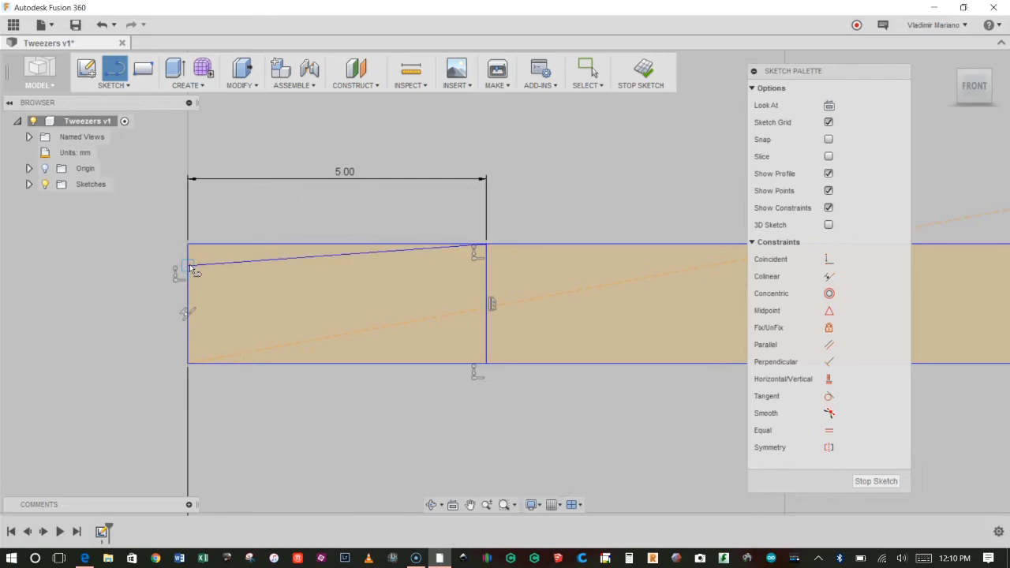
scroll(202, 228, up, 3)
scroll(204, 226, down, 3)
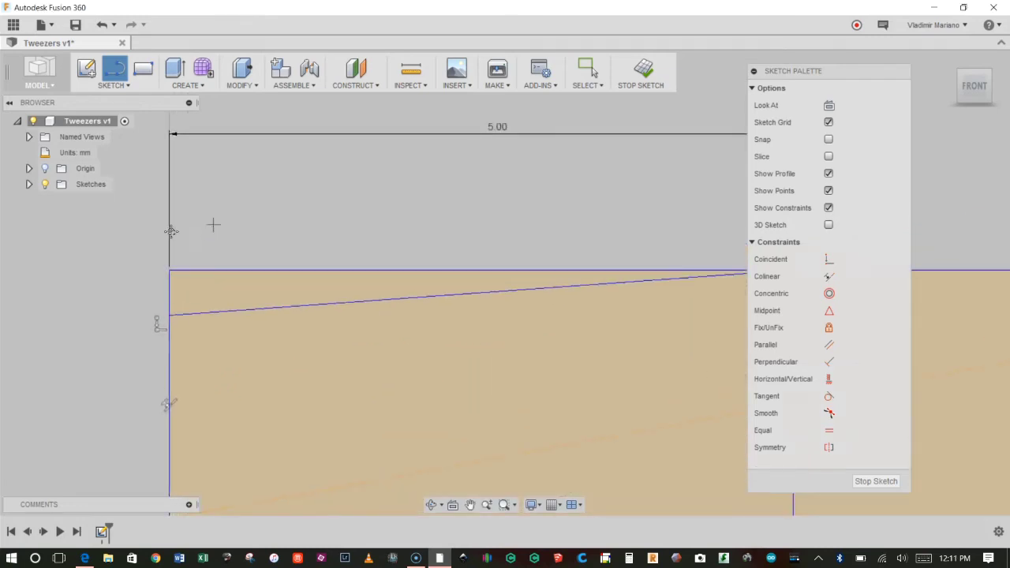
key(Escape)
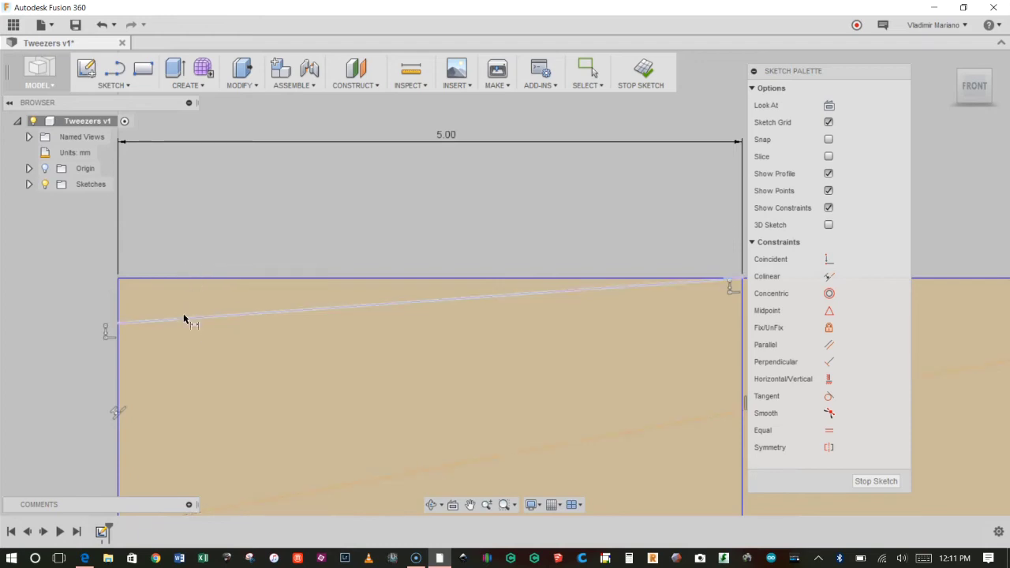
Dimension the angle between the slanted line and the lower arm's inner line at 5°
click(185, 317)
ctrl+click(195, 278)
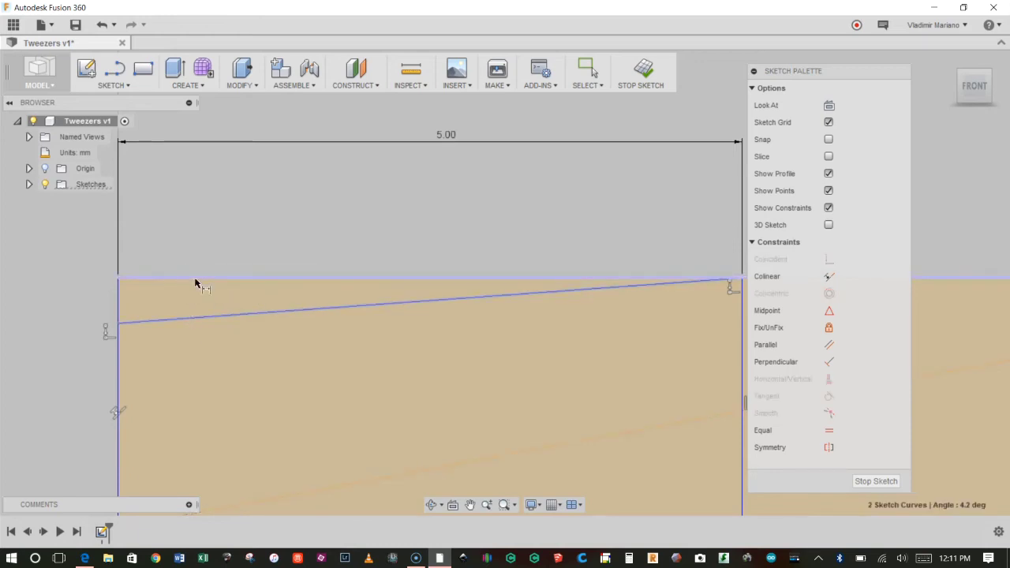
key(d)
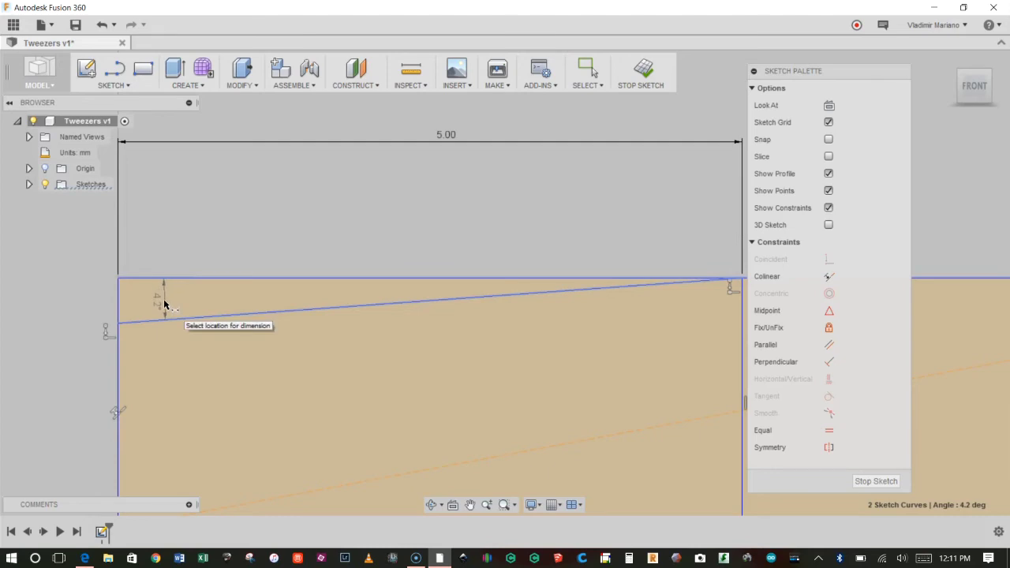
click(164, 299)
text(5)
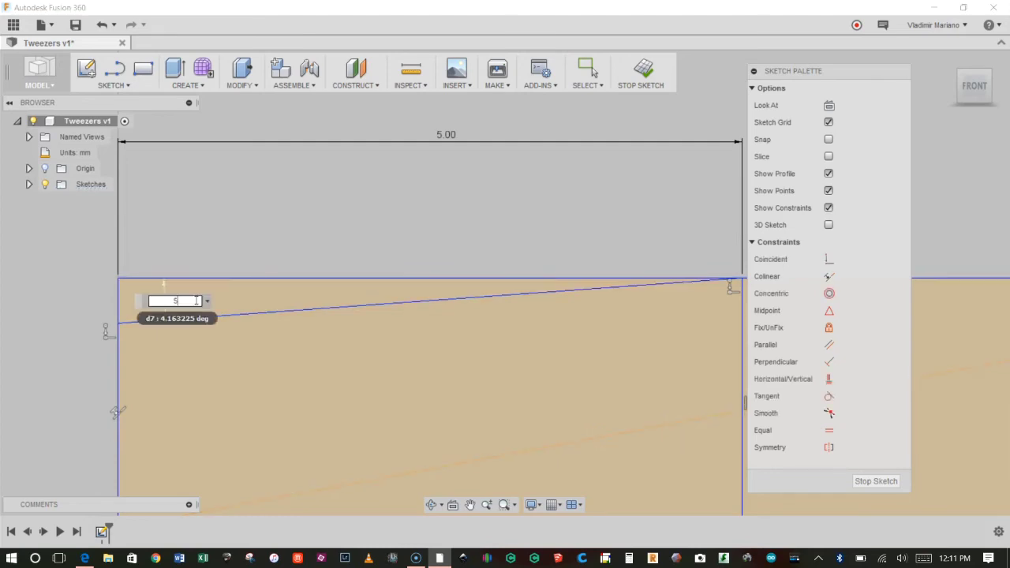
key(Return)
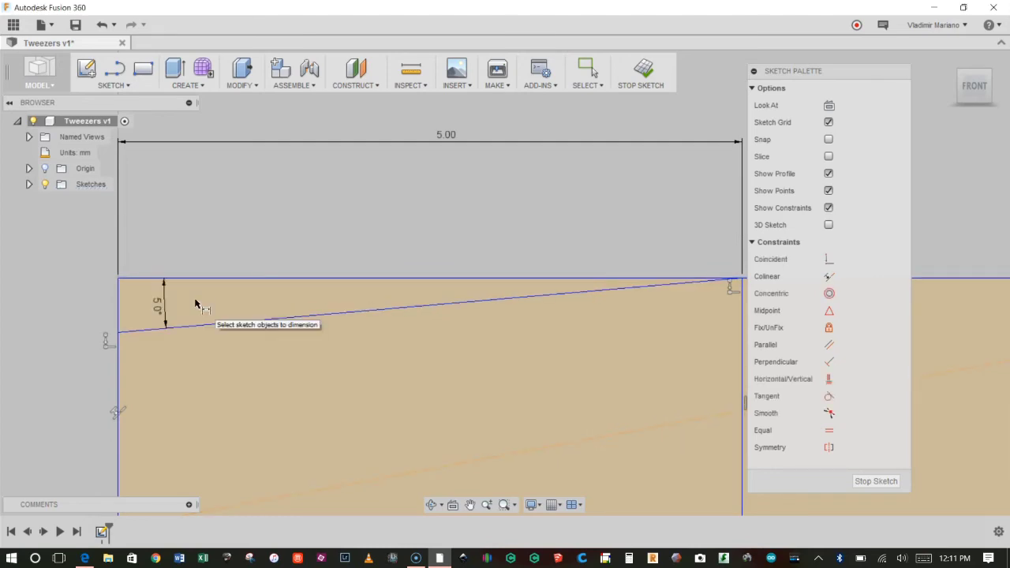
Trim the end edge and inner line segments outside the lower arm's slanted tip, and remove both sections of the vertical helper line
scroll(440, 318, down, 1)
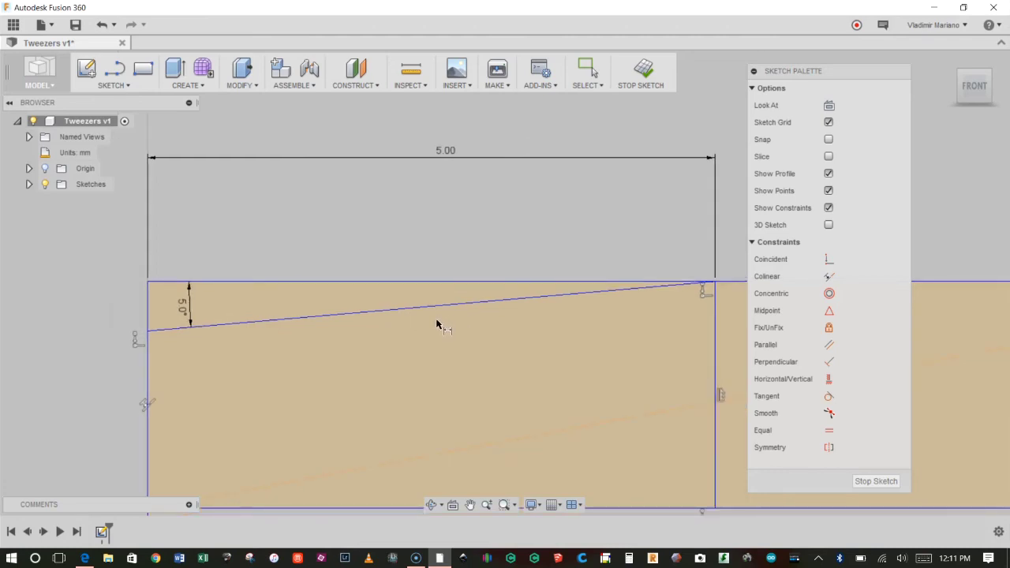
click(148, 310)
click(260, 283)
scroll(262, 287, down, 1)
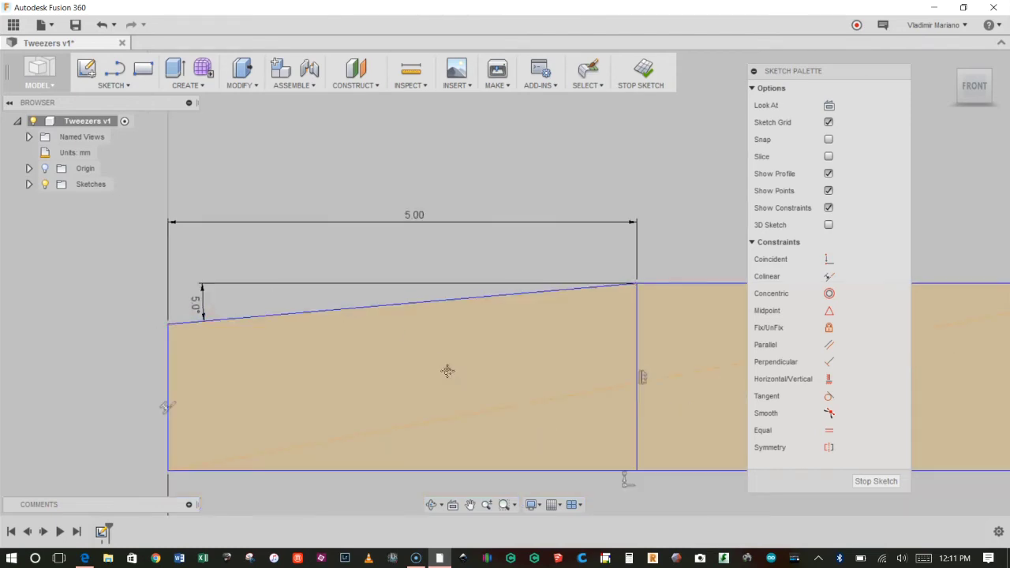
middle_drag(525, 358, 460, 287)
scroll(460, 286, down, 2)
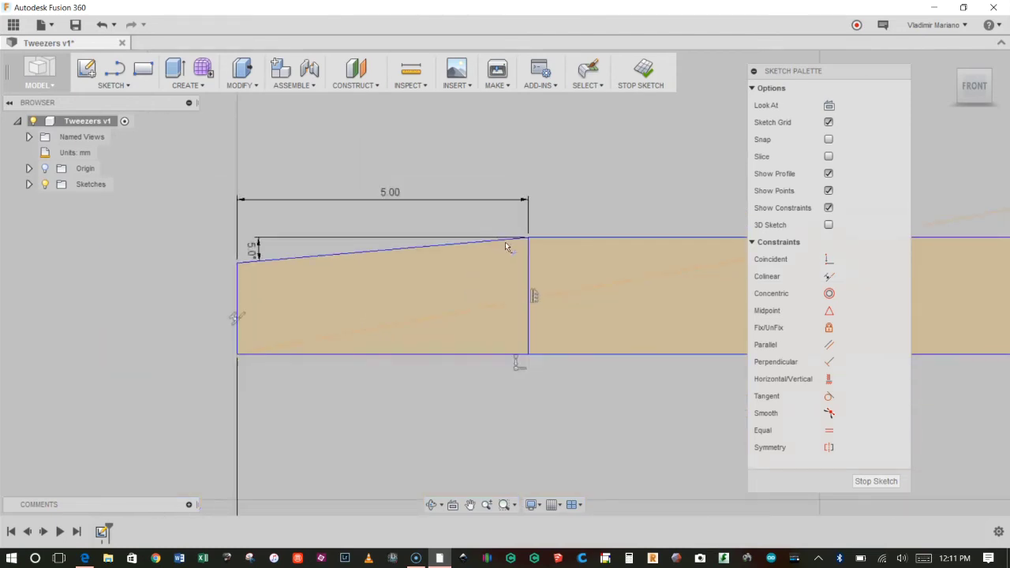
click(527, 261)
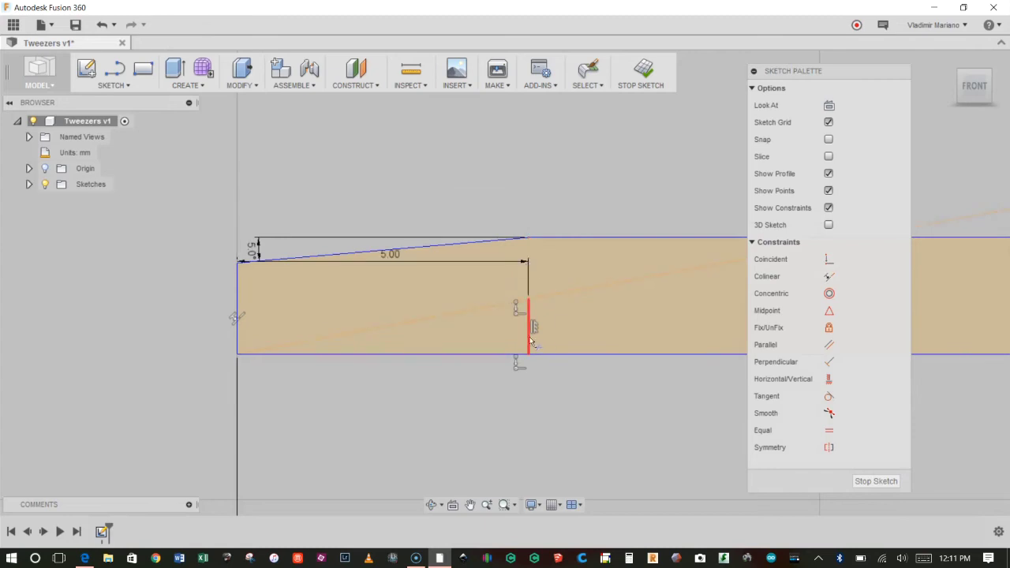
click(530, 340)
Finish the tweezers sketch with both tapered tips and return to the model
scroll(532, 243, down, 2)
middle_drag(532, 243, 399, 294)
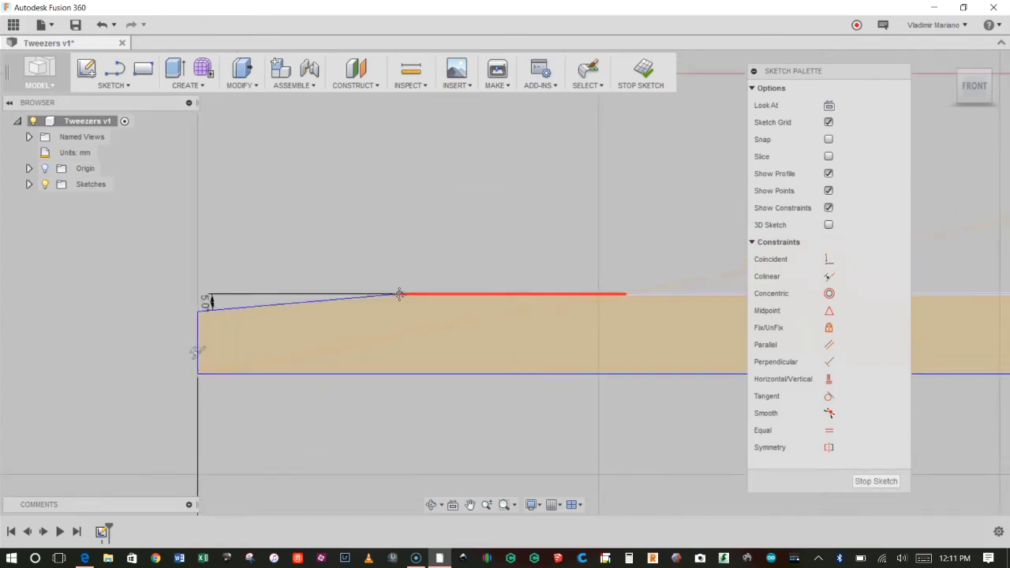
scroll(399, 294, down, 5)
middle_drag(424, 239, 254, 314)
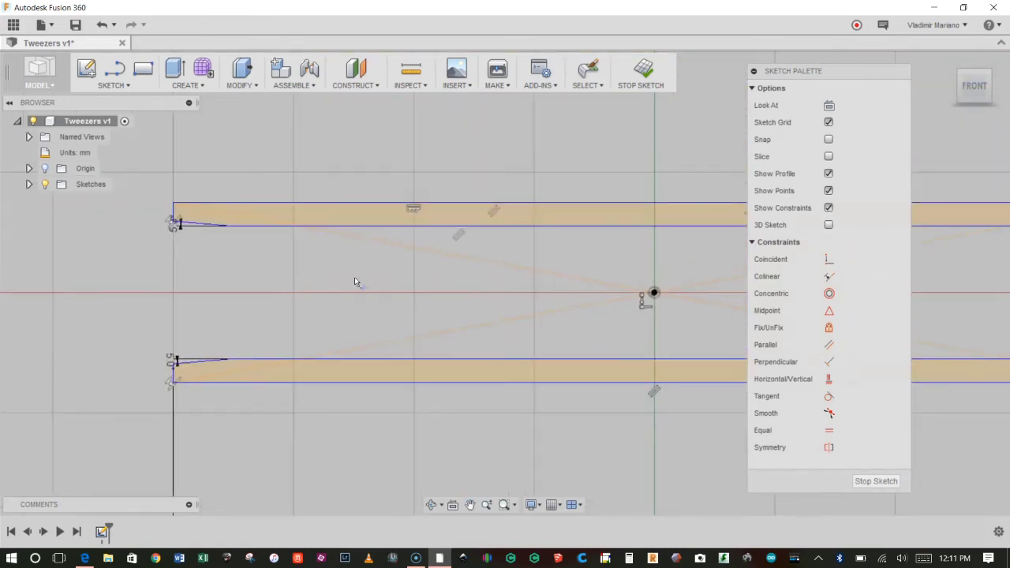
scroll(355, 281, down, 3)
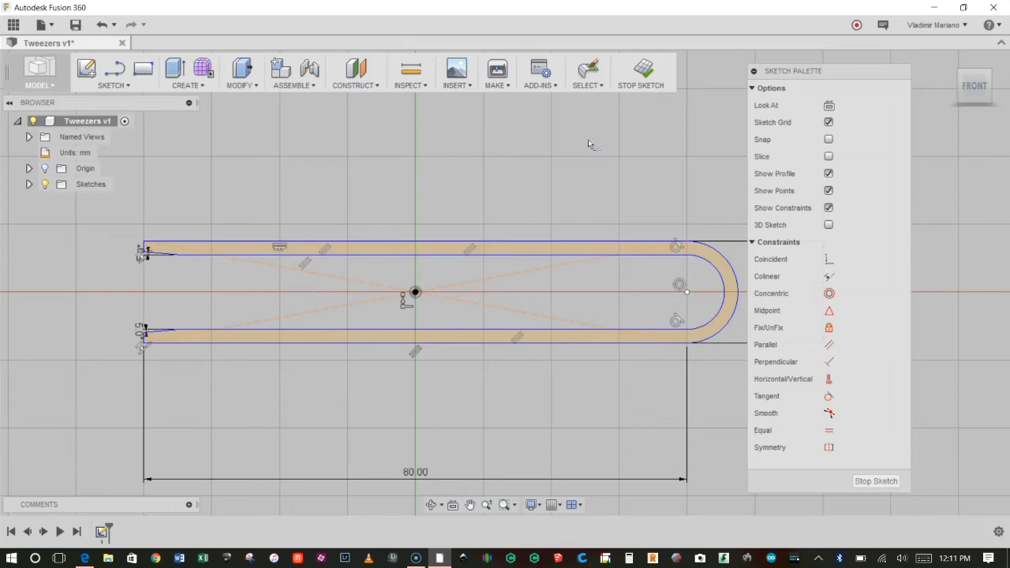
click(643, 75)
scroll(241, 302, up, 1)
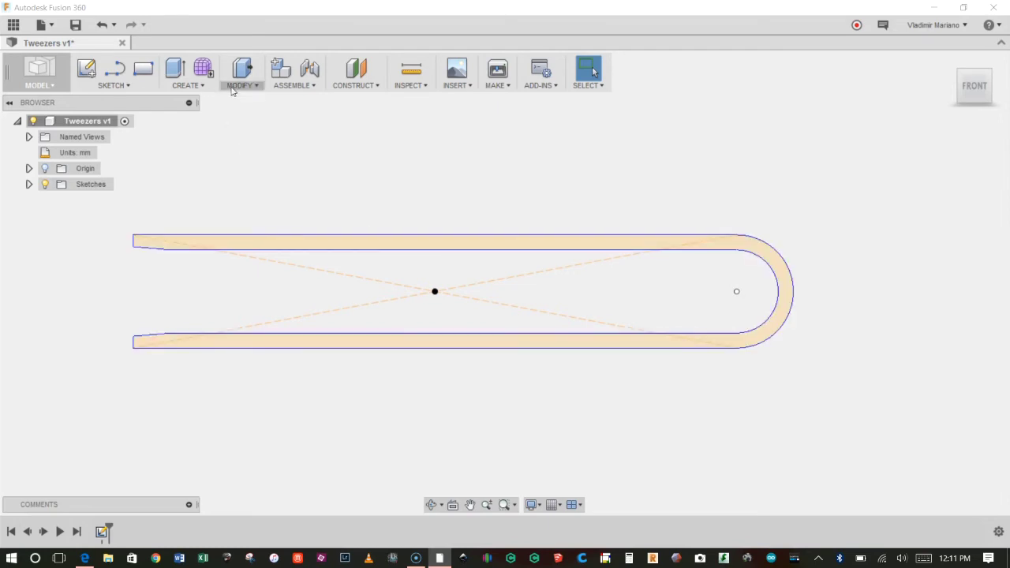
Extrude the U-shaped tweezers profile 10 mm to one side as a new body
click(202, 87)
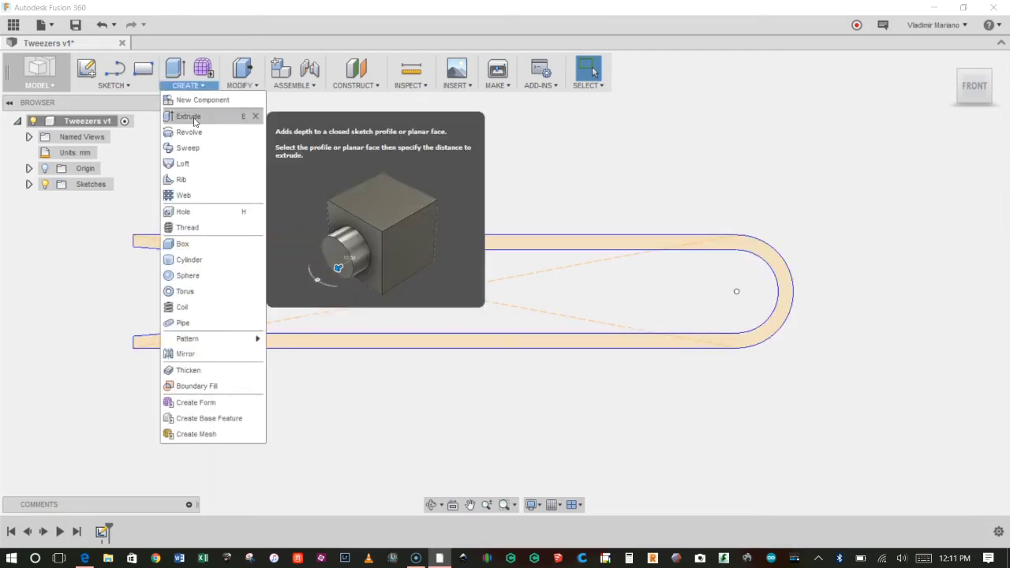
click(240, 117)
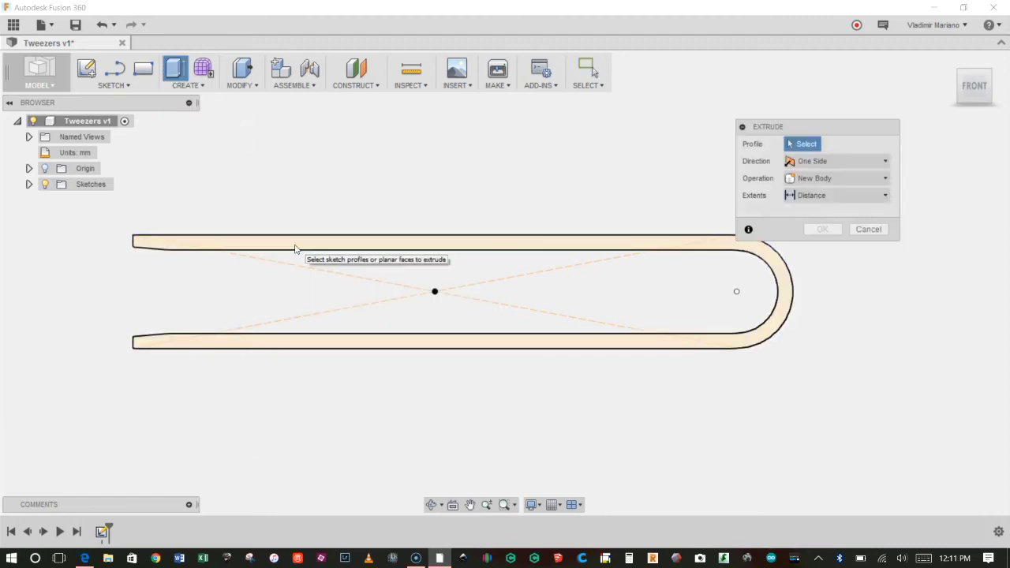
click(270, 243)
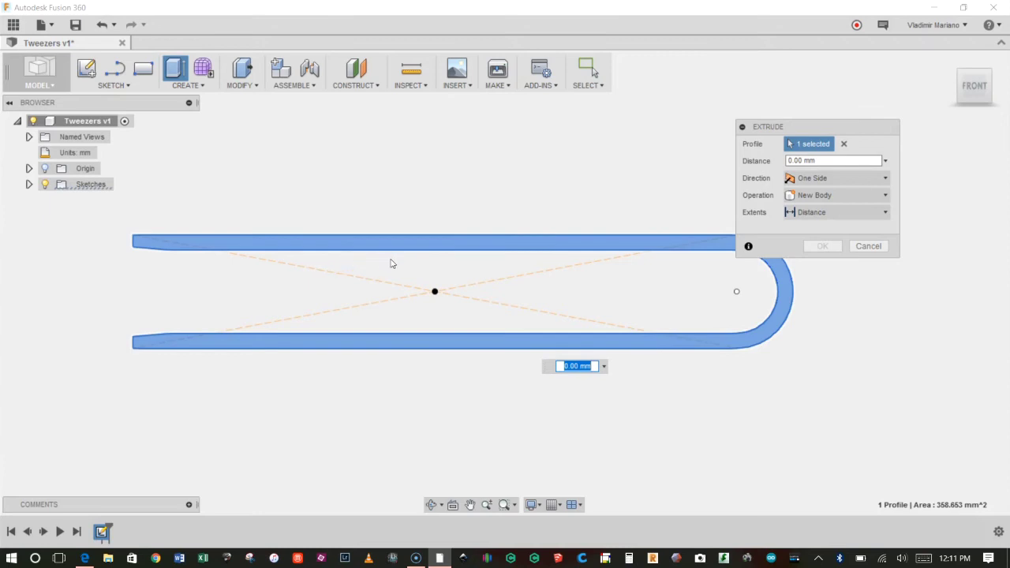
shift+middle_drag(390, 254, 454, 295)
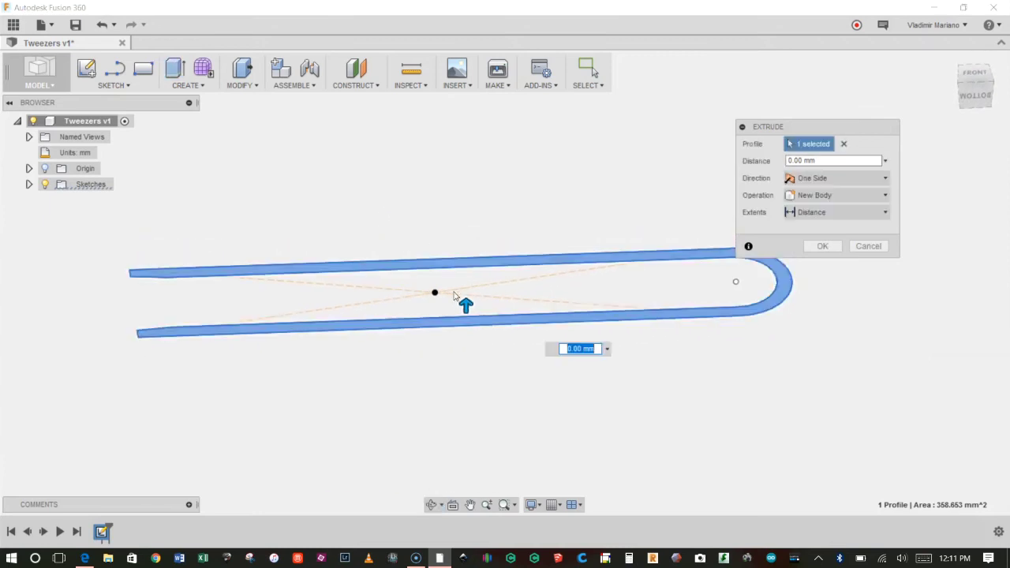
drag(464, 303, 466, 244)
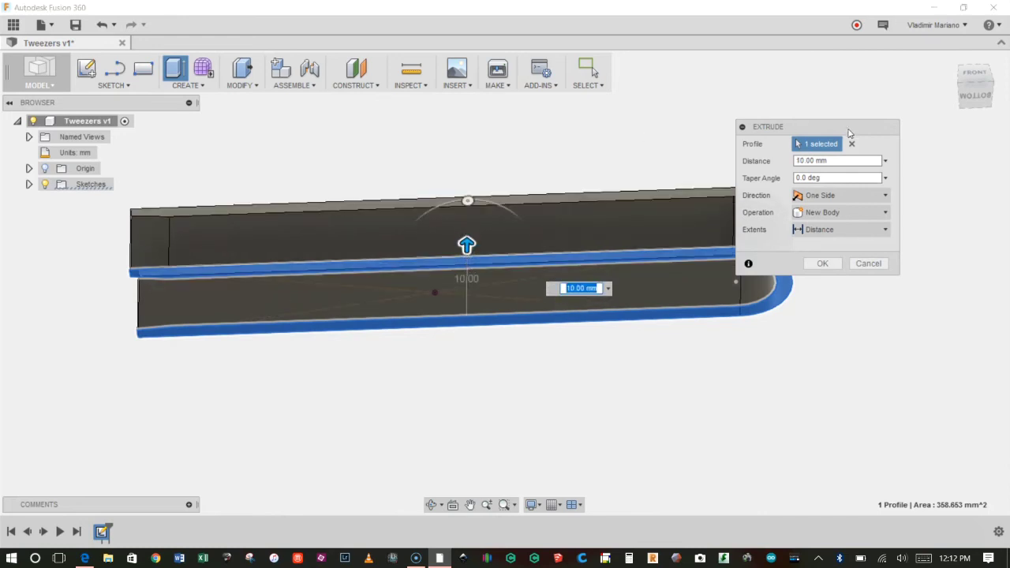
drag(849, 132, 912, 152)
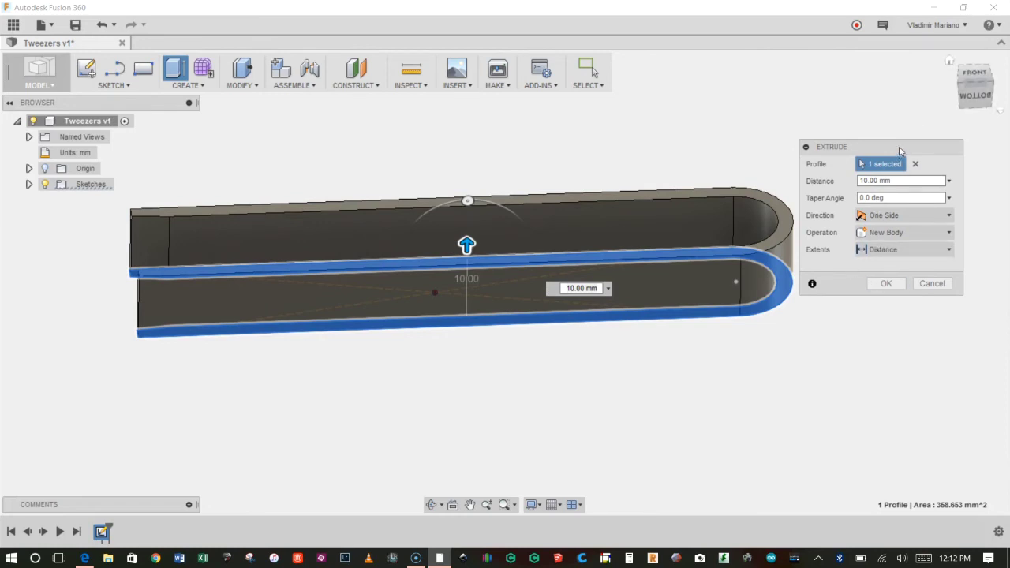
click(595, 288)
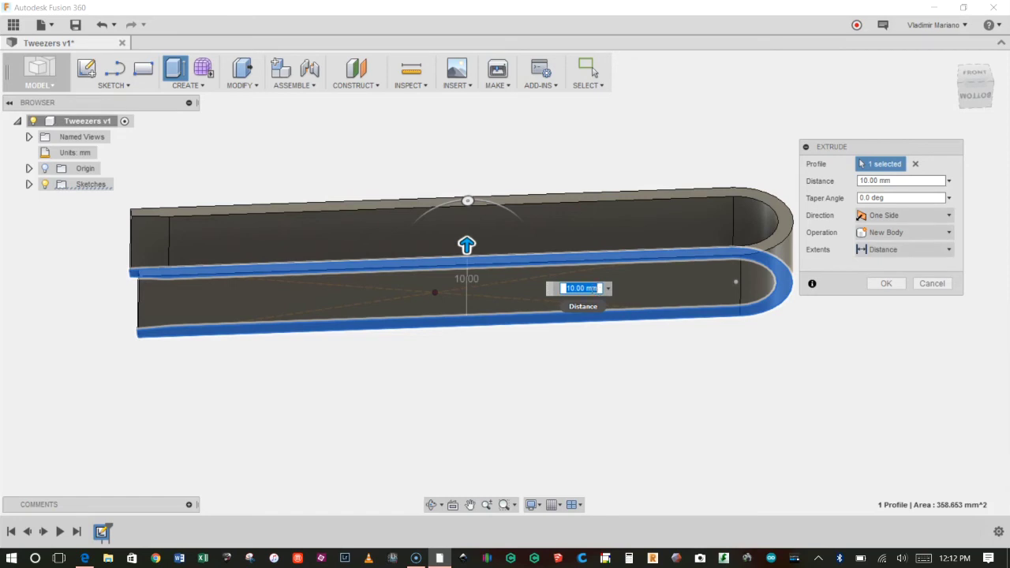
click(907, 180)
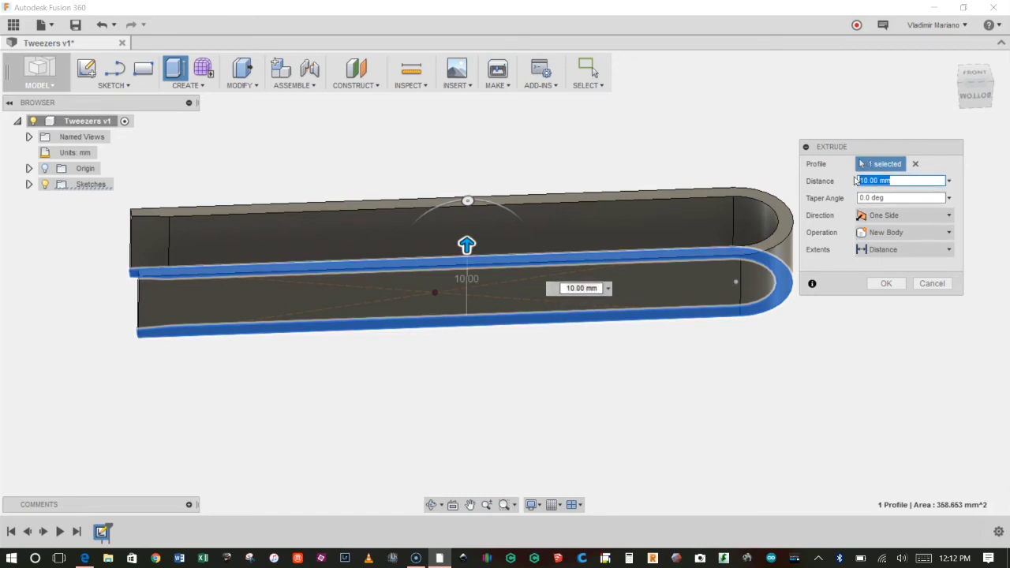
drag(871, 148, 870, 143)
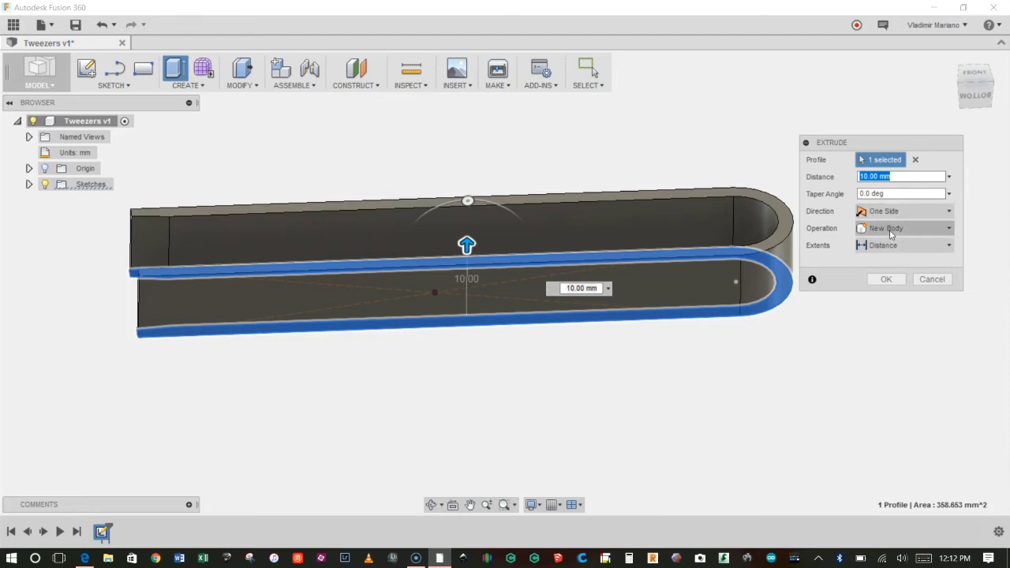
click(885, 280)
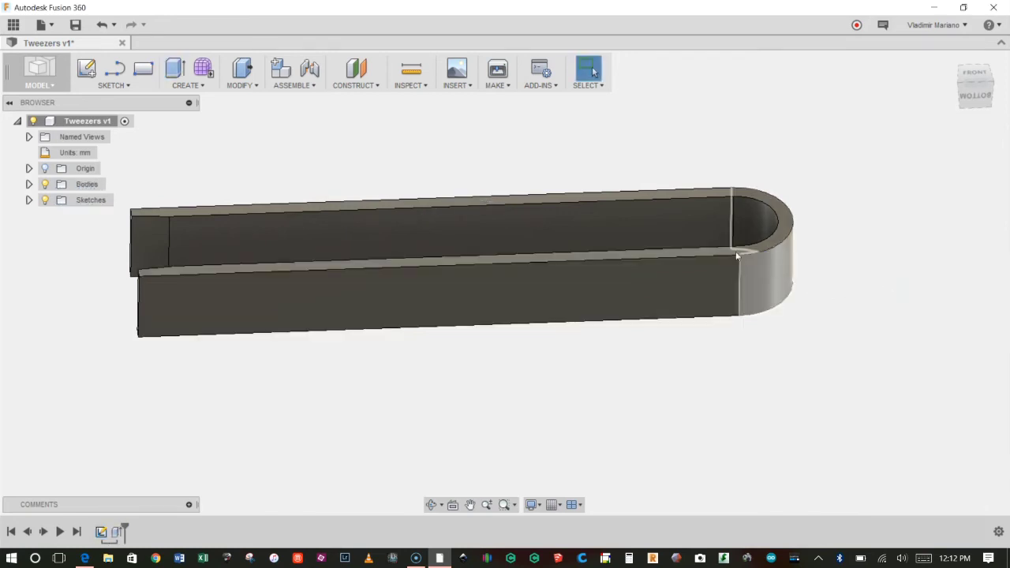
shift+middle_drag(738, 255, 634, 223)
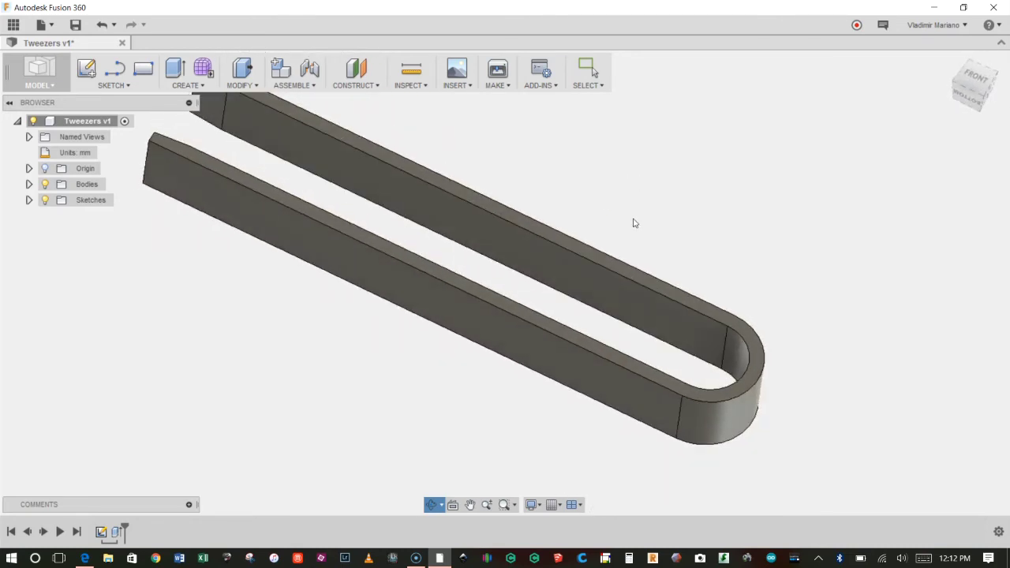
Examine the extruded tweezers from several angles, ending with a straight-on bottom view of the lower arm's outer face
key(Escape)
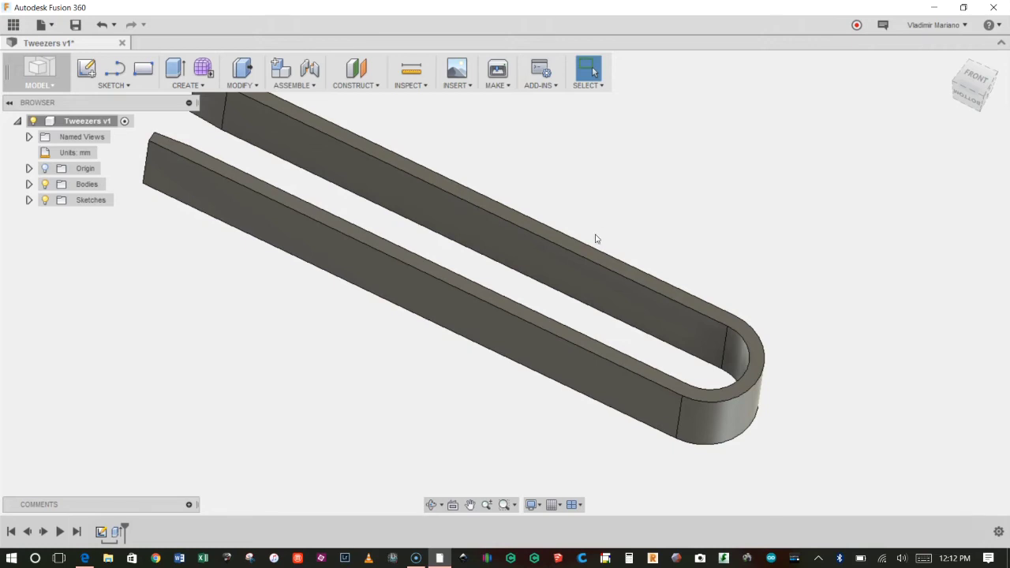
scroll(588, 236, down, 2)
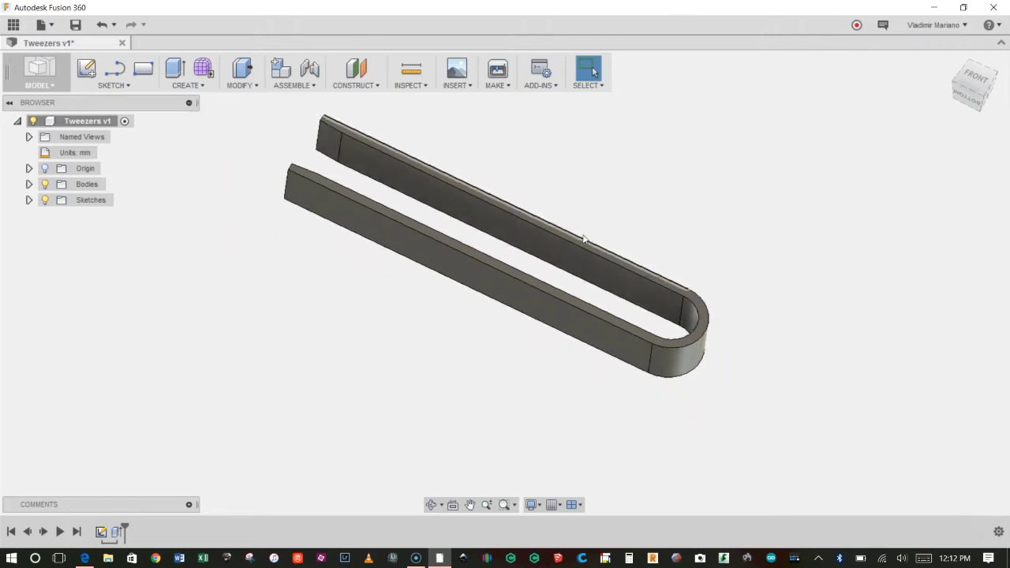
shift+middle_drag(591, 286, 590, 331)
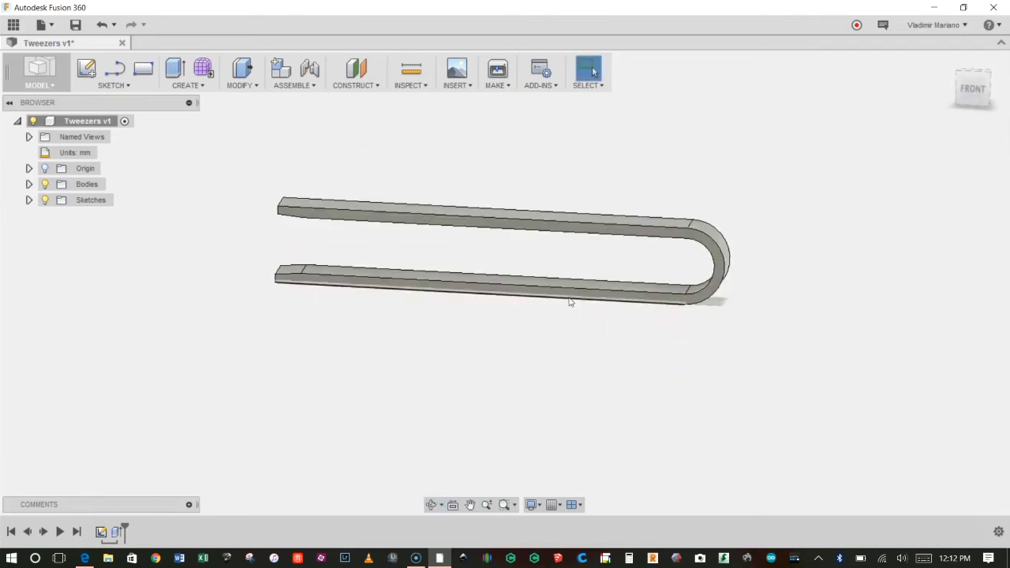
scroll(565, 274, up, 1)
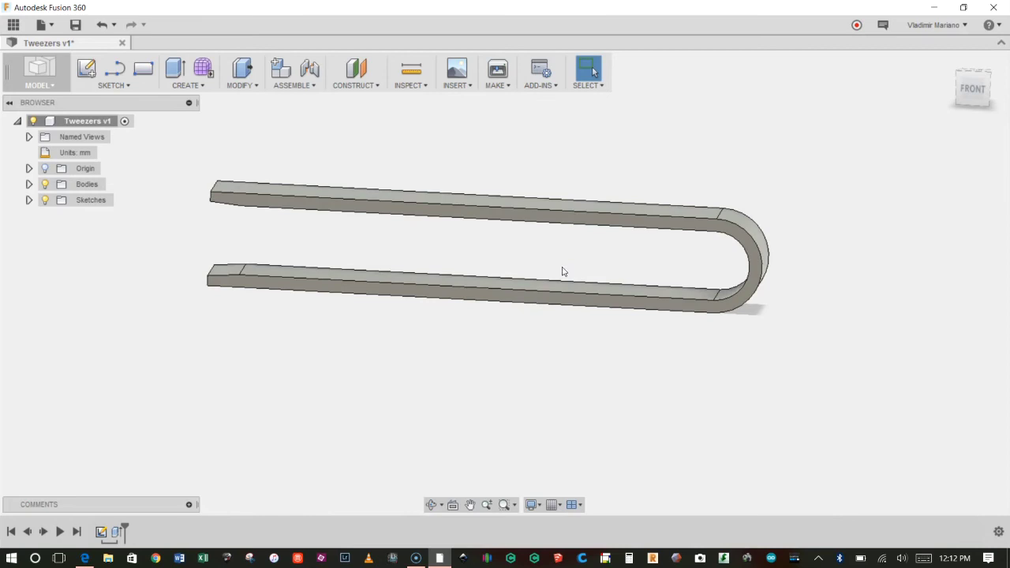
shift+middle_drag(563, 272, 569, 149)
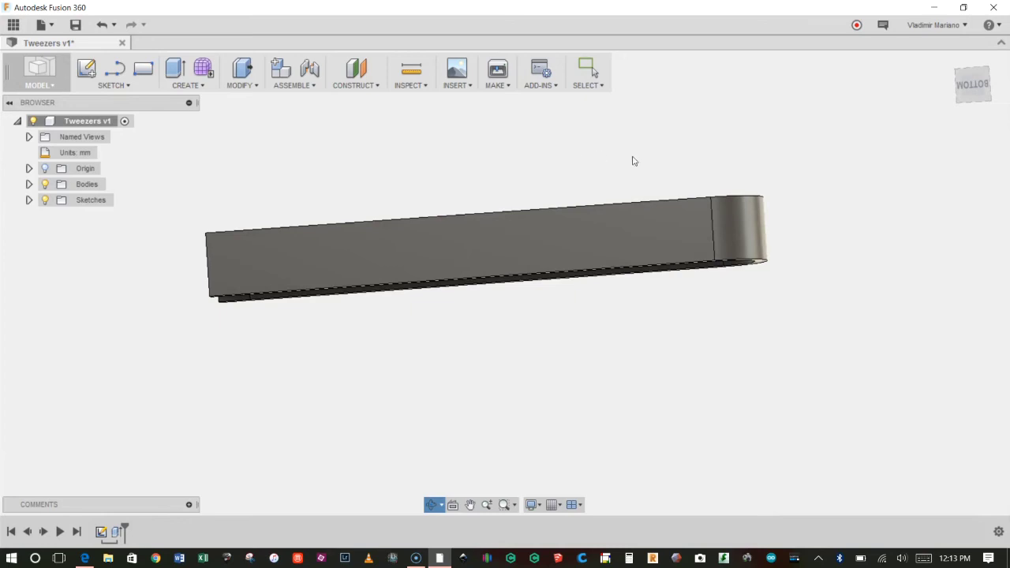
click(969, 85)
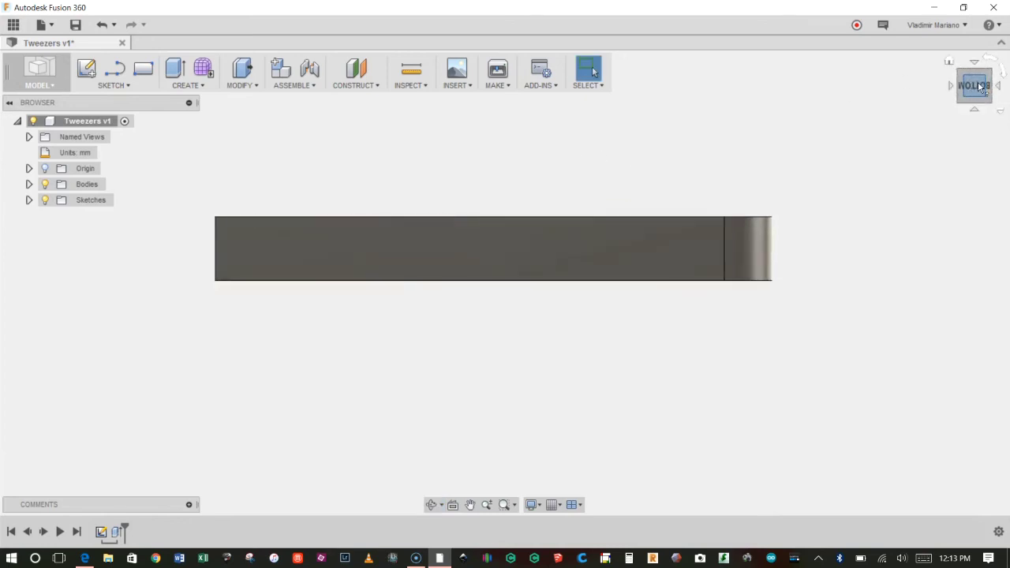
scroll(981, 95, up, 1)
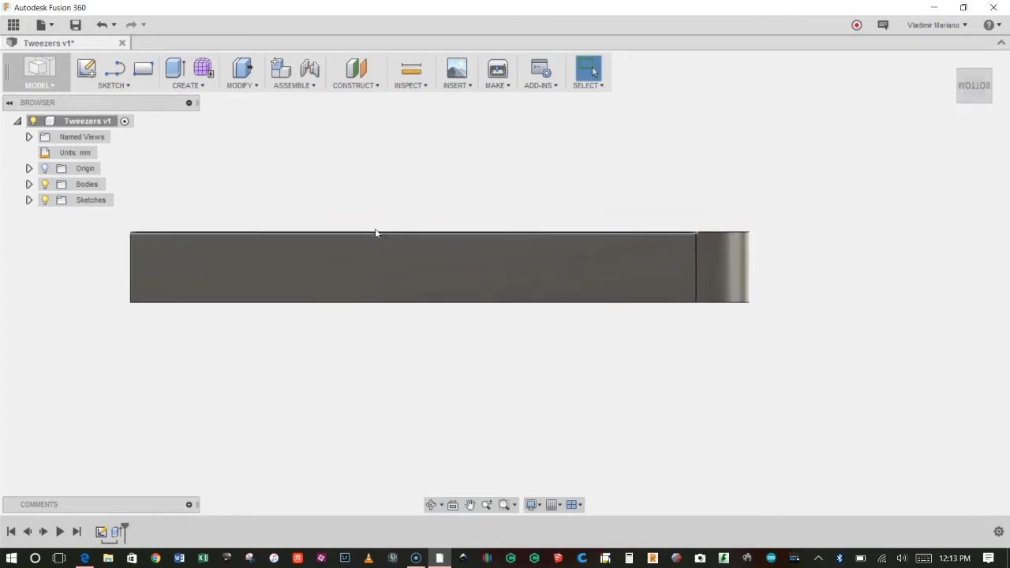
scroll(363, 249, up, 1)
scroll(363, 250, up, 1)
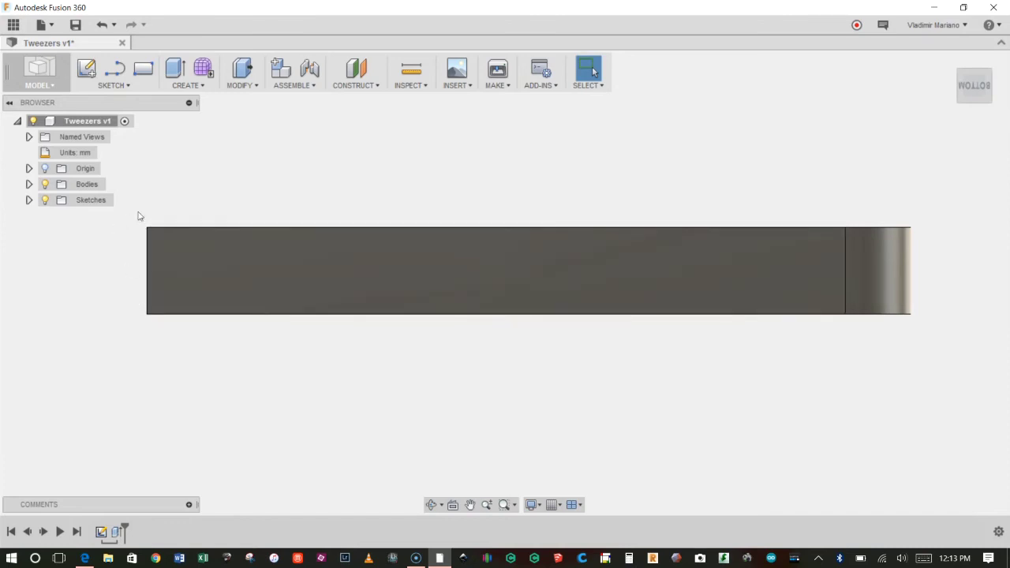
Create a new sketch on the flat outer face of the lower tweezer arm
click(123, 87)
click(116, 100)
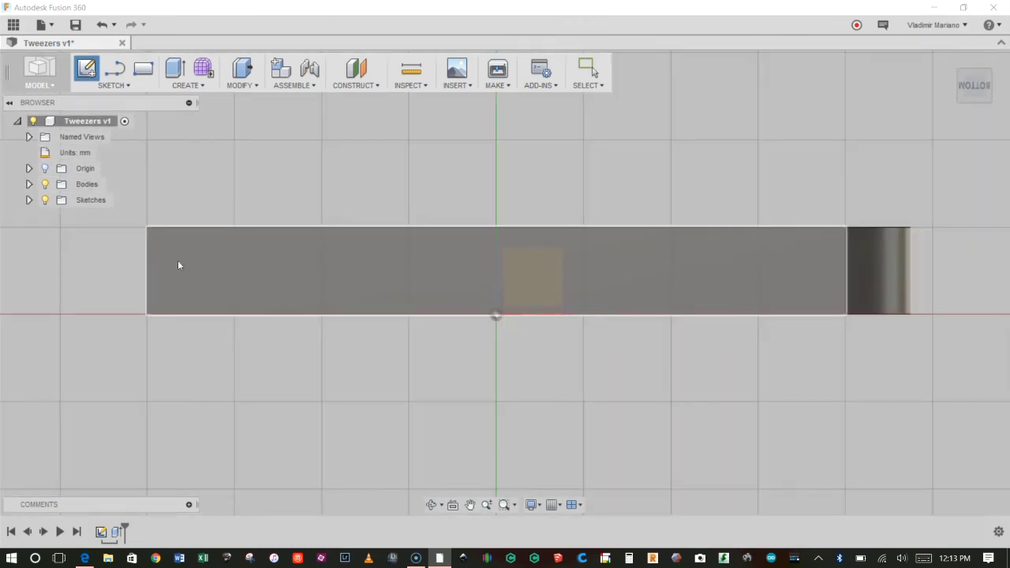
click(29, 185)
click(30, 216)
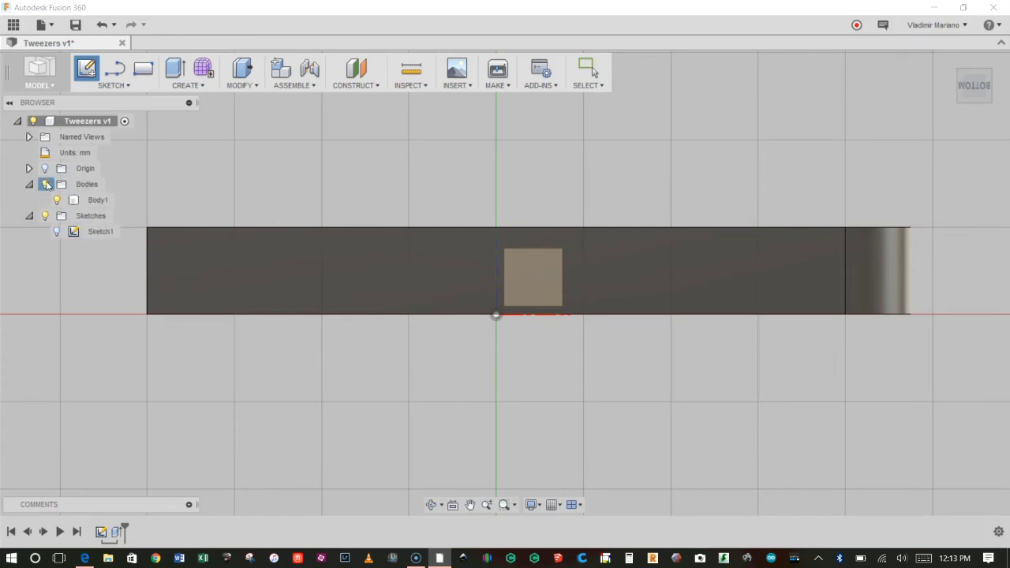
click(45, 185)
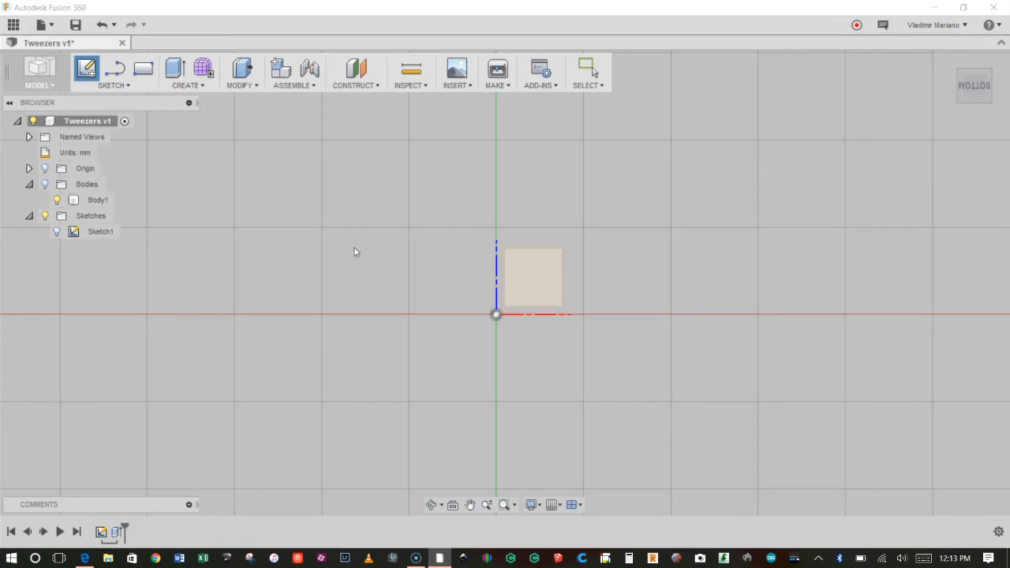
shift+middle_drag(457, 257, 419, 295)
mouse_move(575, 313)
shift+middle_down()
mouse_move(520, 310)
mouse_move(590, 275)
mouse_move(568, 277)
shift+middle_up()
click(45, 185)
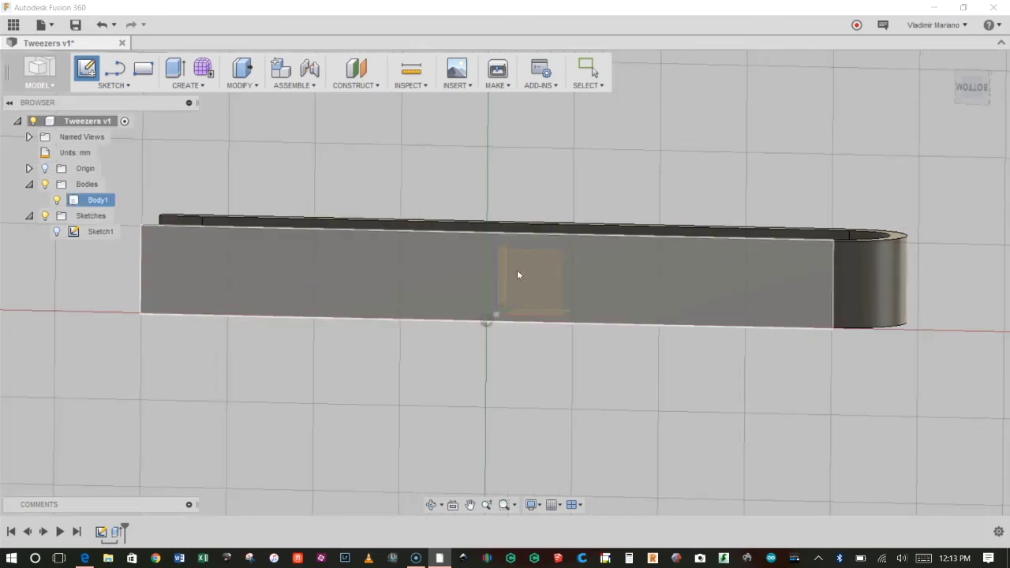
click(229, 258)
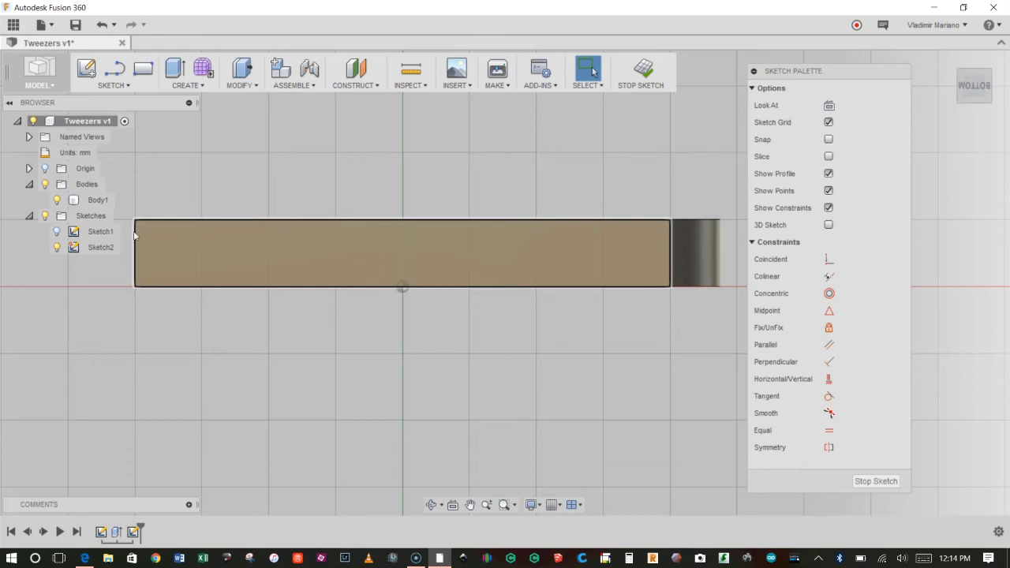
Toggle the visibility of the bodies to check the new sketch's outline against the arm's face
click(48, 185)
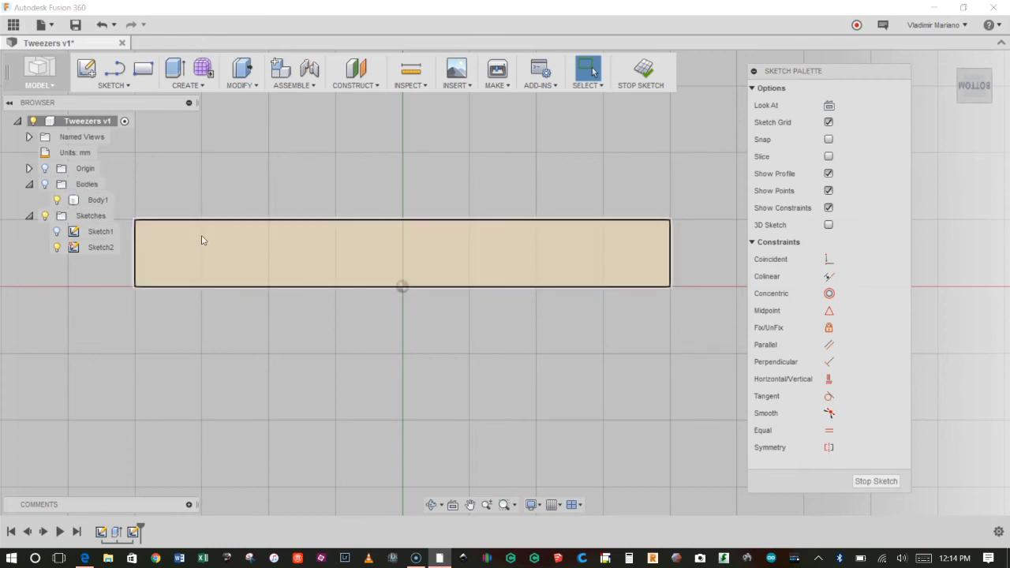
scroll(309, 245, up, 1)
scroll(307, 243, down, 1)
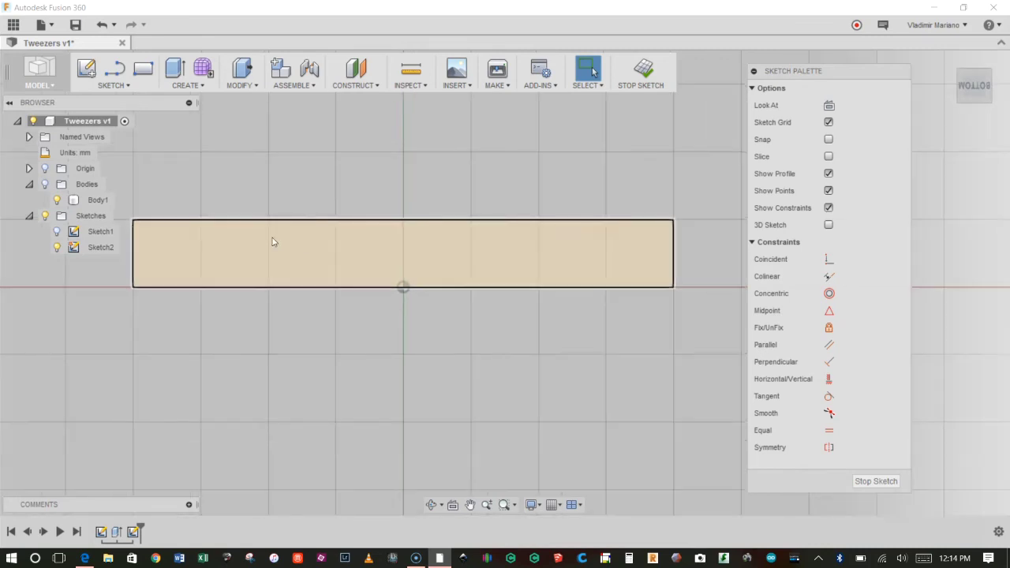
middle_drag(237, 210, 251, 221)
key(Escape)
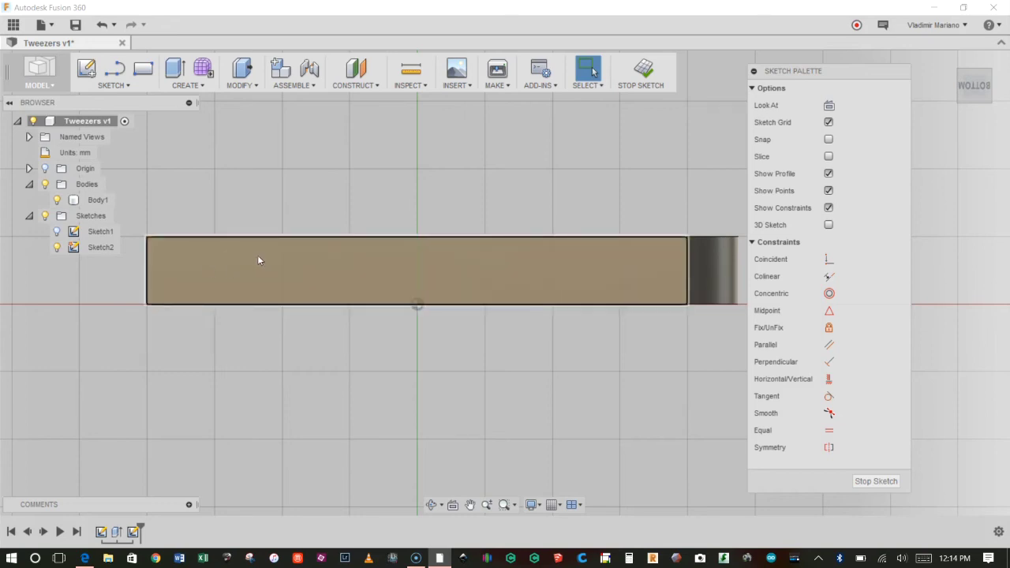
click(45, 184)
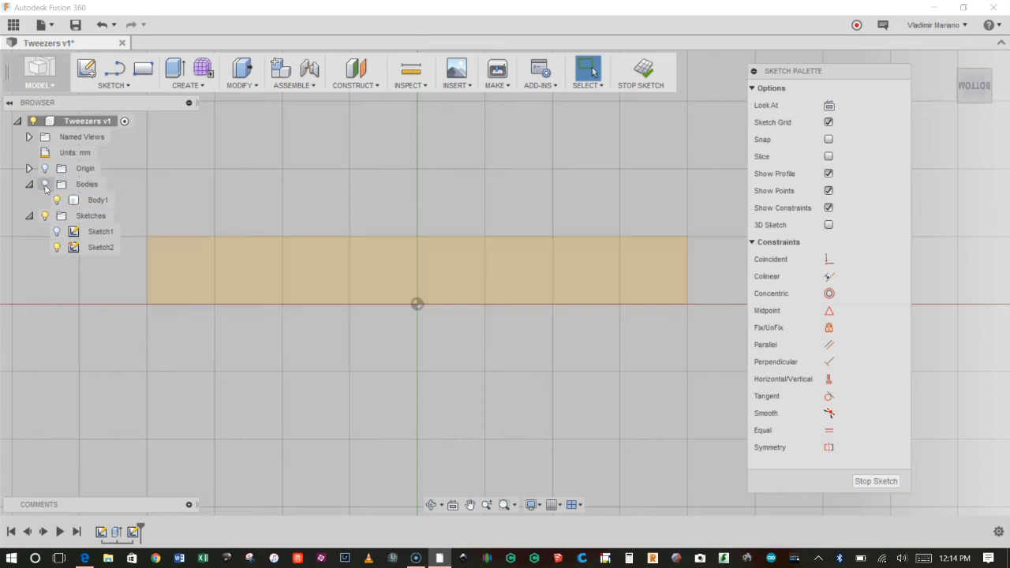
click(45, 185)
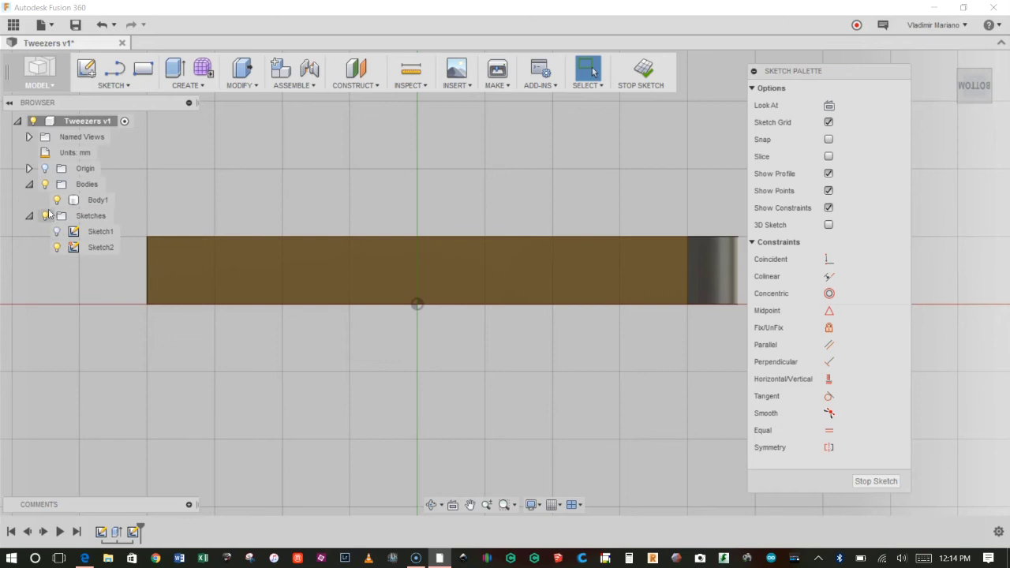
Project all four edges of the lower arm's outer face into the sketch
click(110, 86)
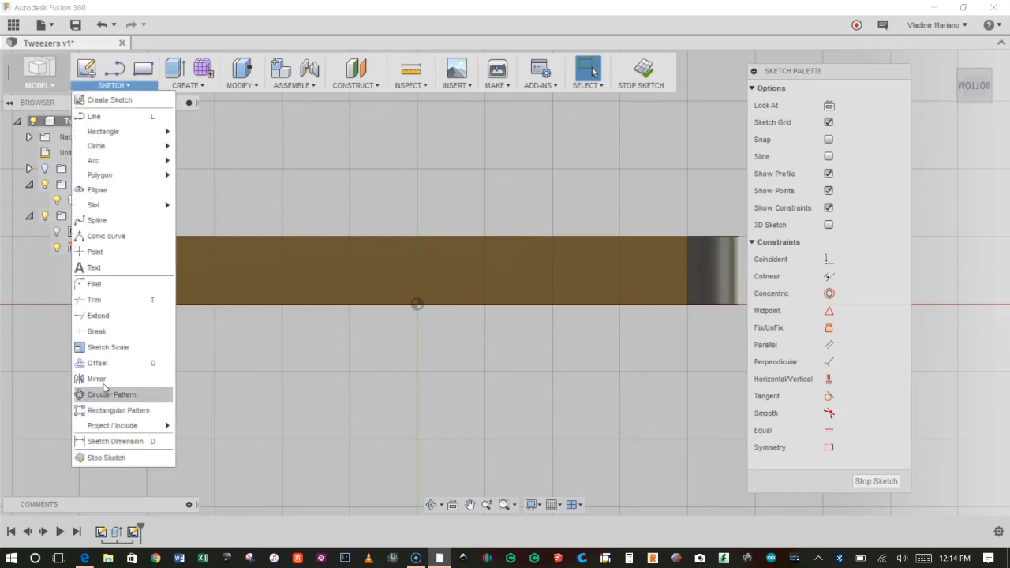
mouse_move(111, 427)
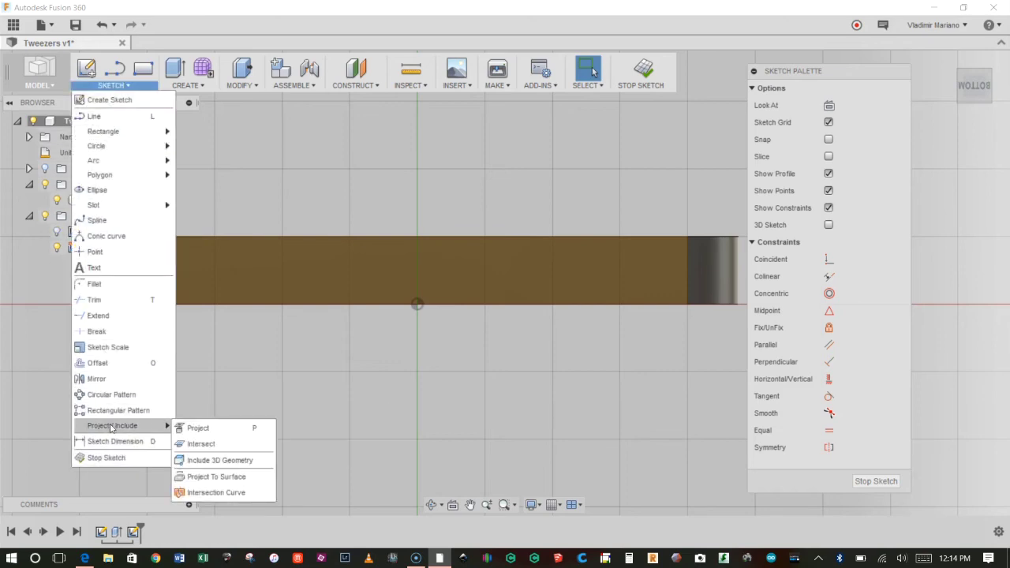
click(199, 428)
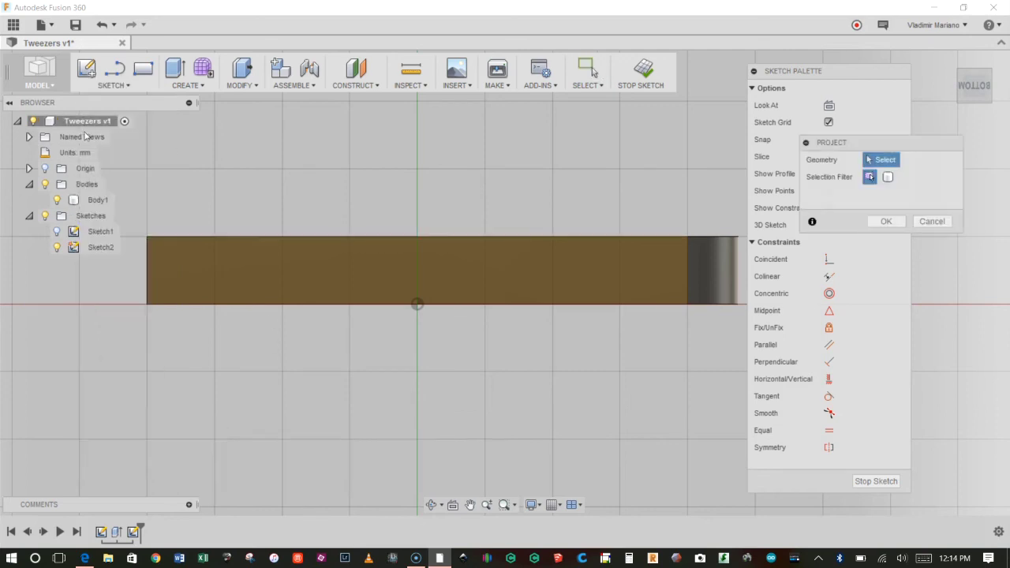
click(278, 238)
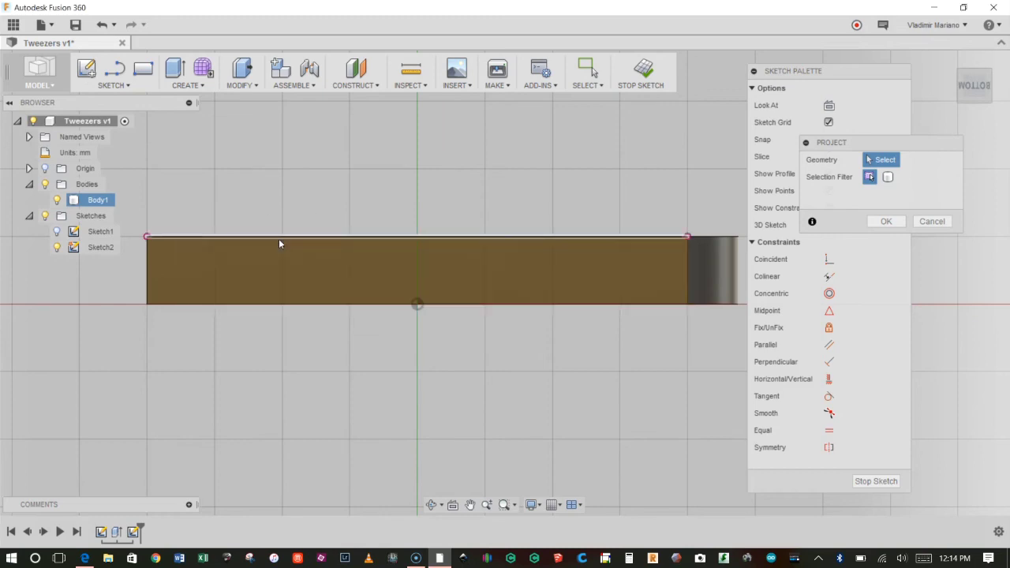
click(148, 268)
click(221, 304)
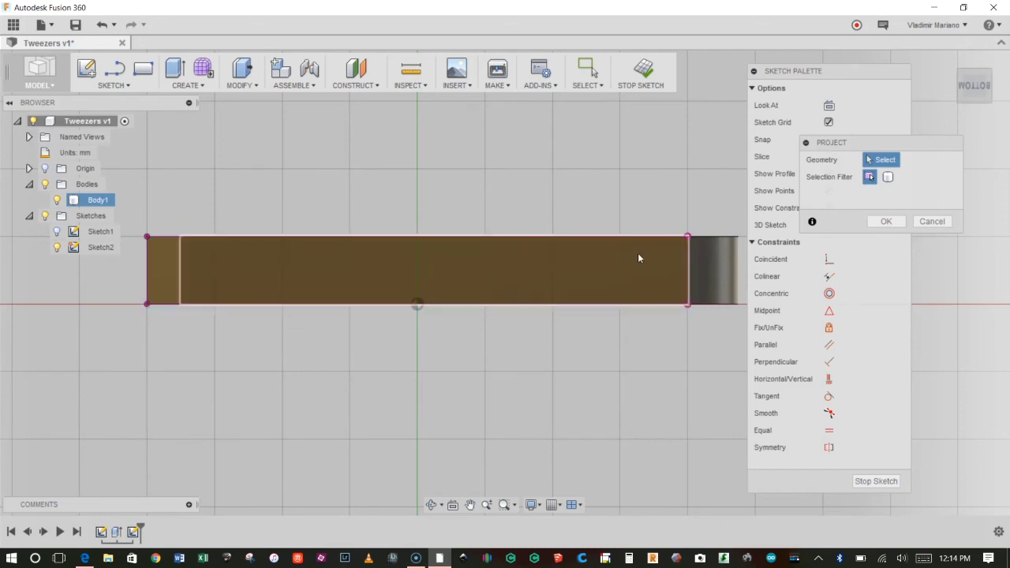
click(688, 263)
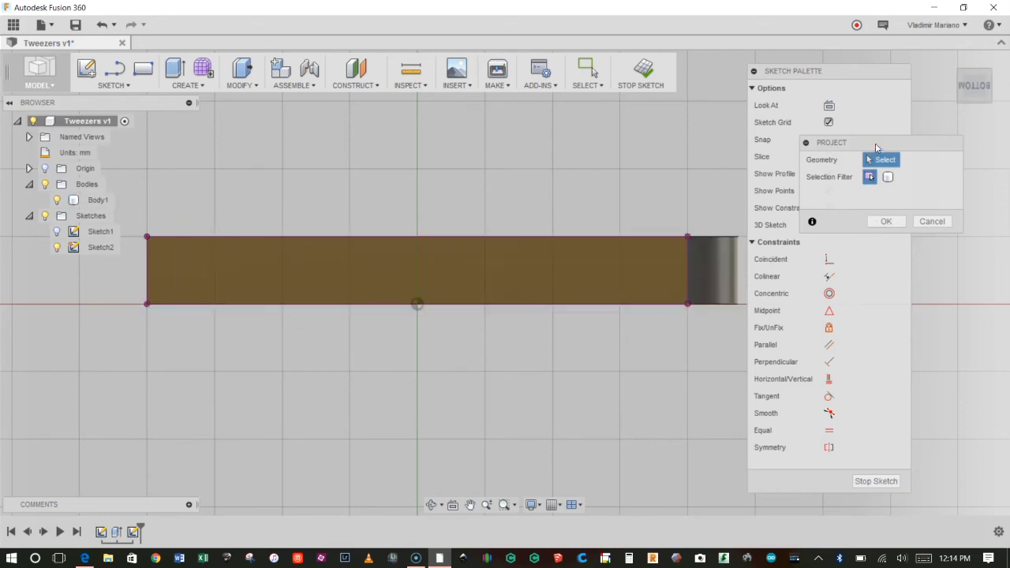
drag(875, 143, 604, 124)
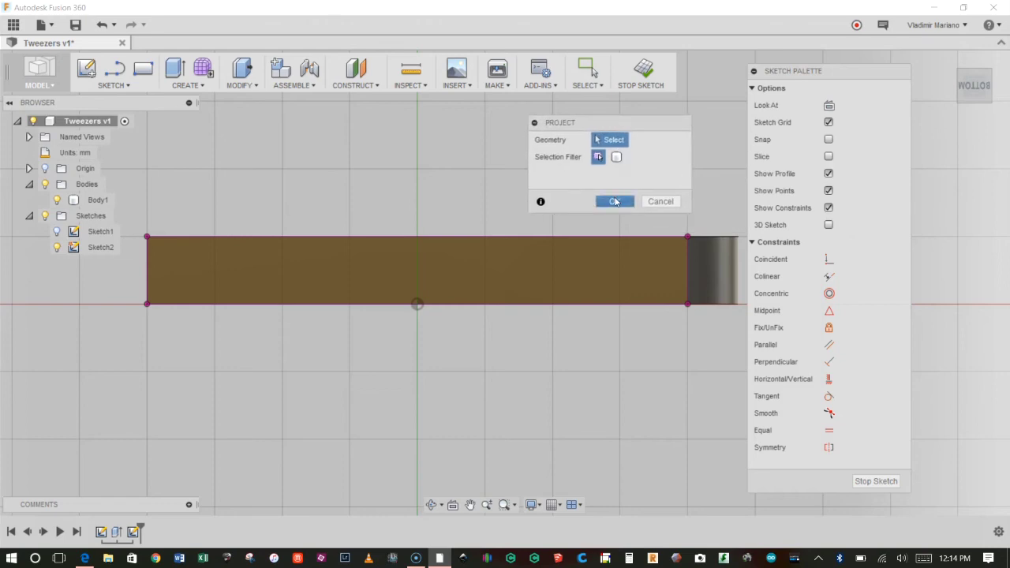
click(614, 202)
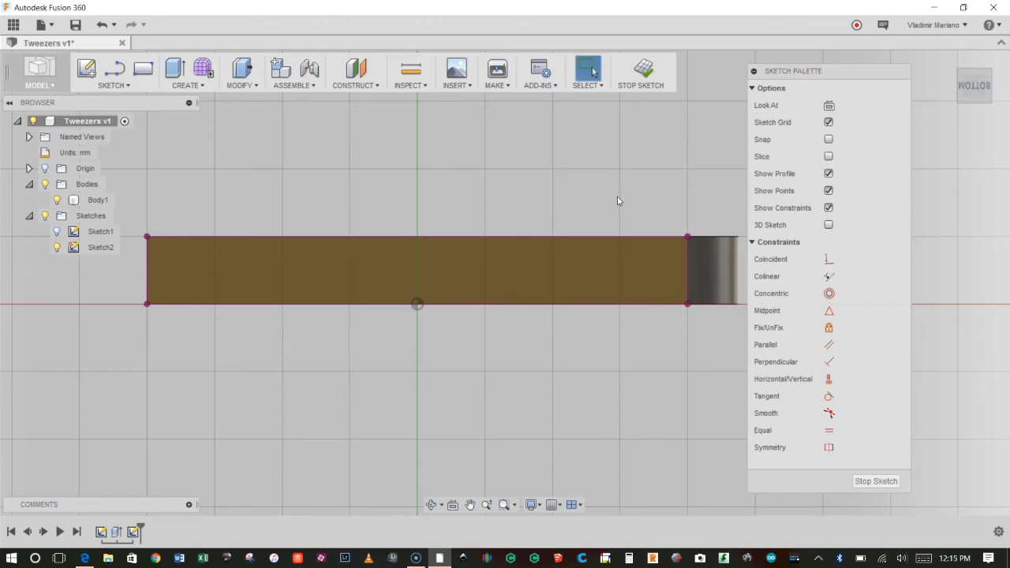
Hide the bodies and place a sketch point on the short tip edge, about 2.4 mm above its lower corner
click(45, 187)
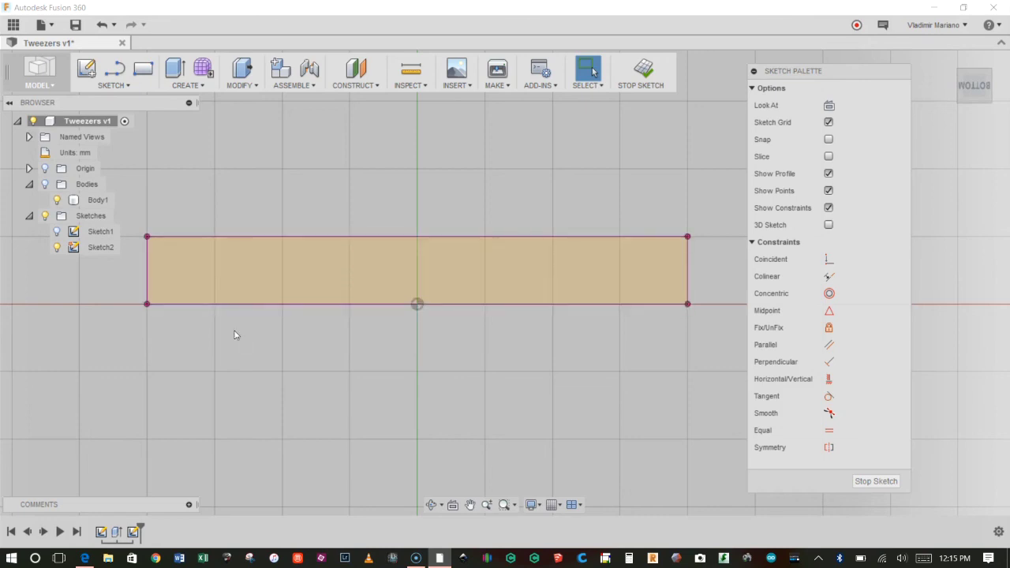
mouse_move(187, 302)
middle_down()
mouse_move(234, 302)
mouse_move(208, 307)
middle_up()
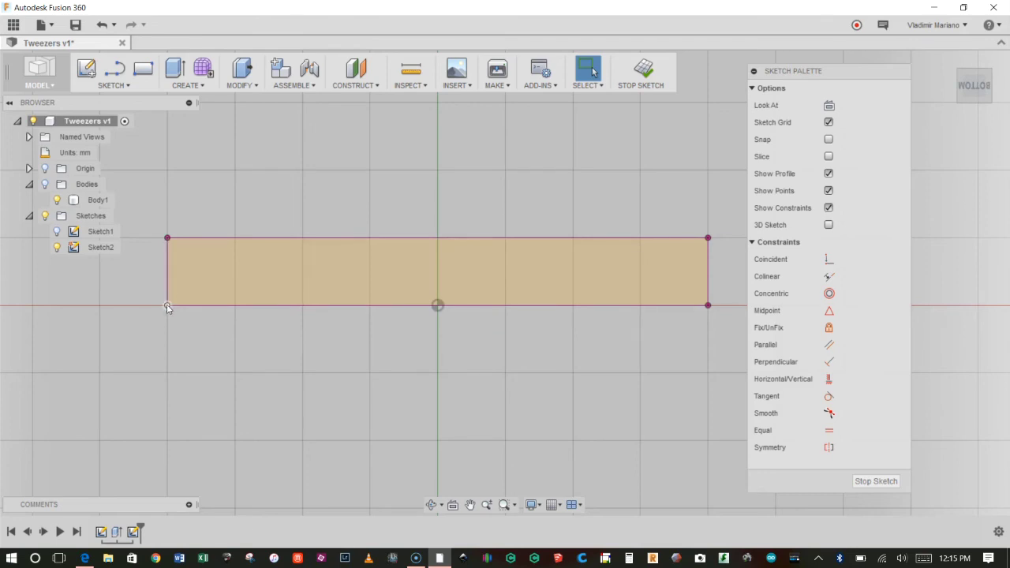
click(128, 86)
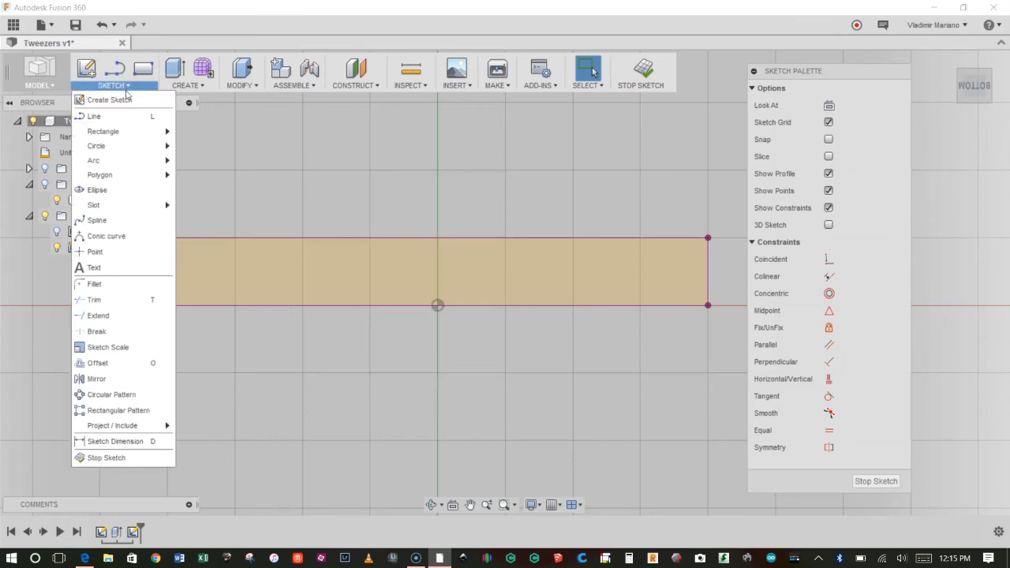
click(105, 252)
scroll(137, 286, up, 3)
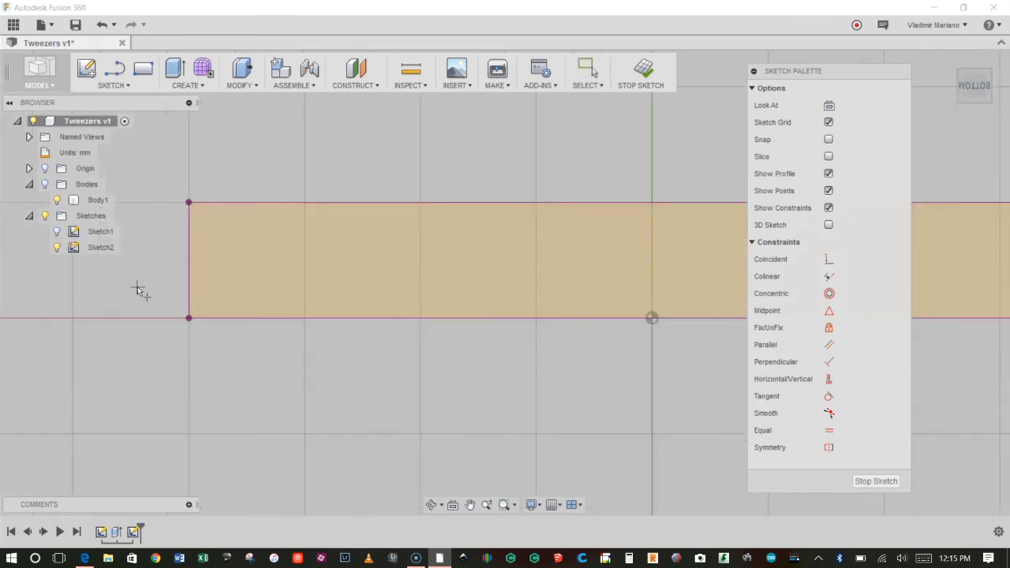
click(188, 291)
key(Escape)
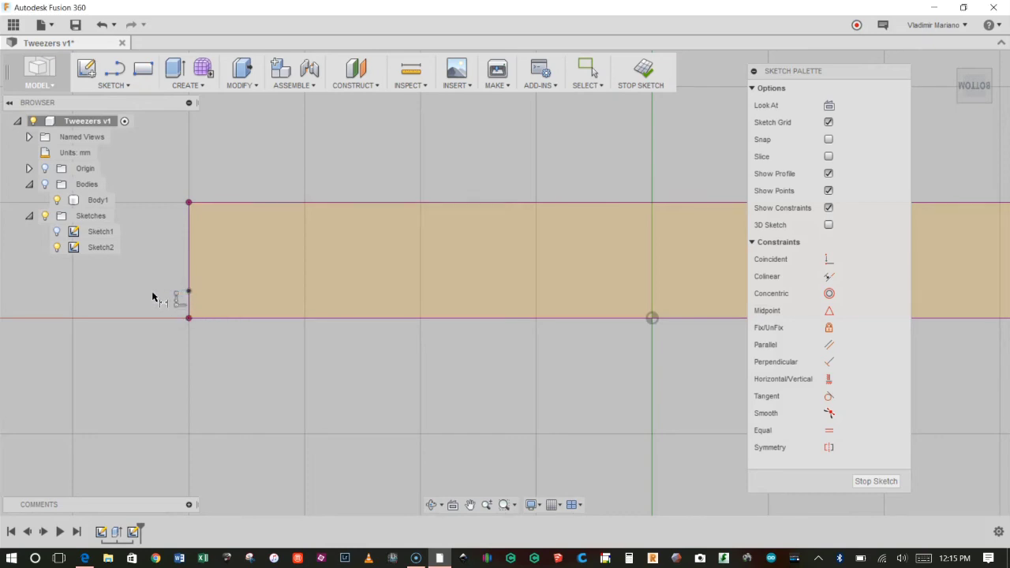
Dimension the distance between the sketch point and the tip edge's lower corner at 3 mm
click(187, 292)
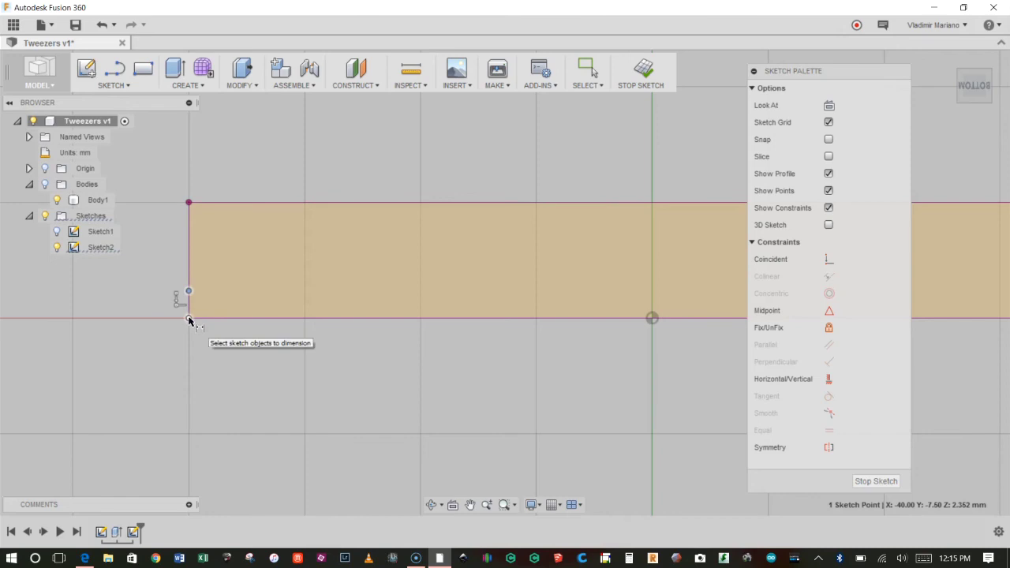
click(189, 318)
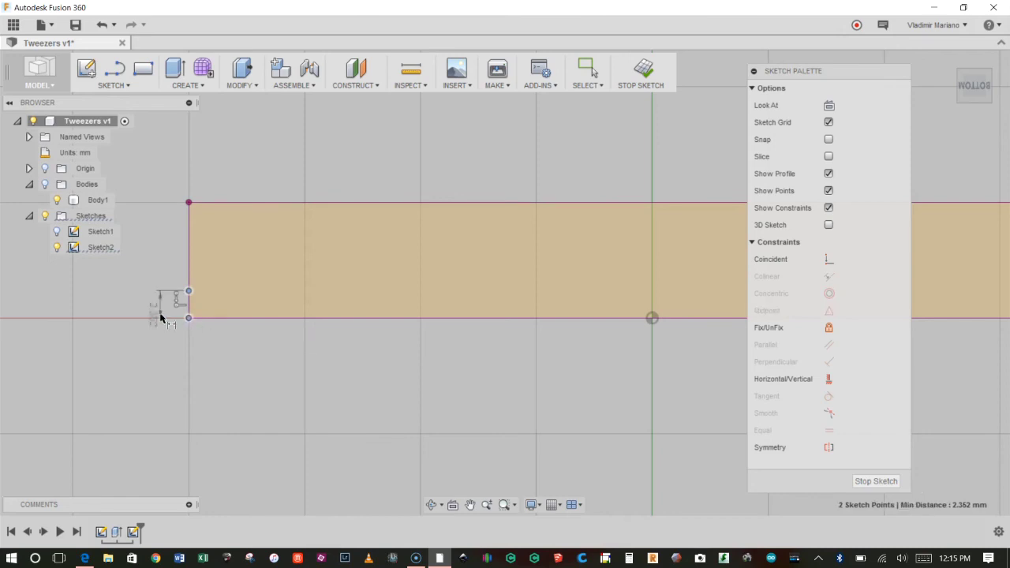
click(113, 311)
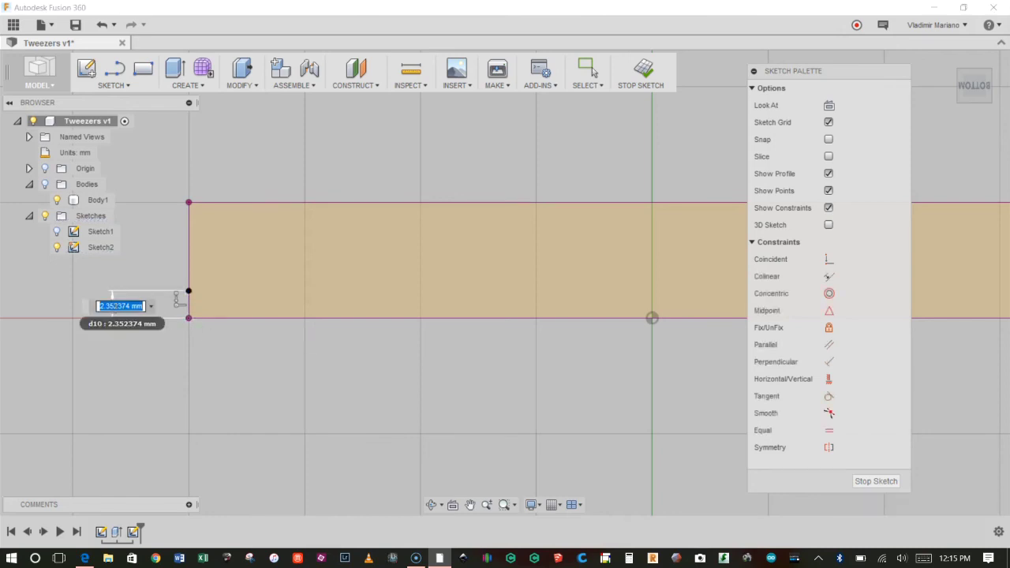
text(3)
key(Return)
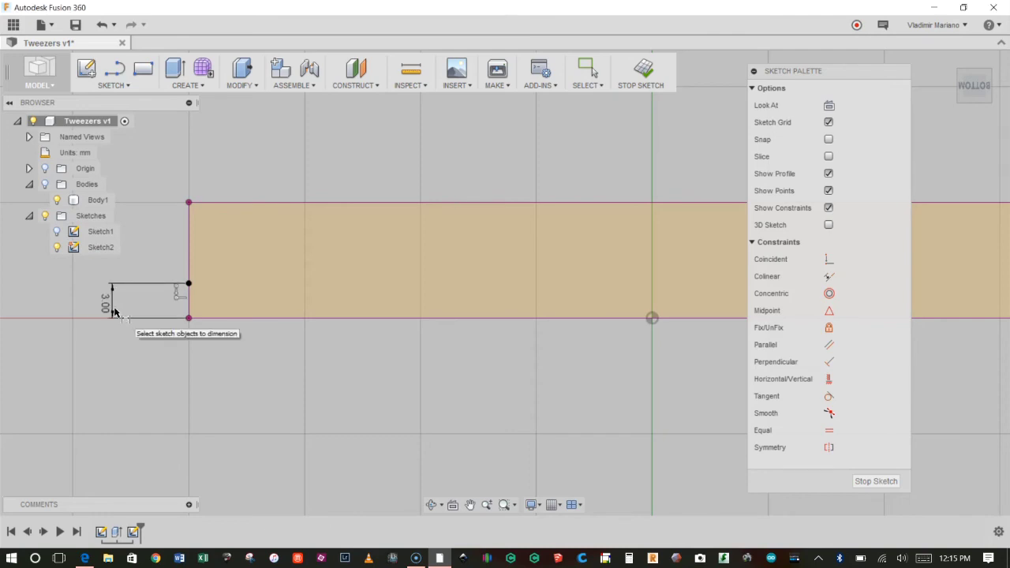
Draw a 3-point arc from the 3 mm tip point to the face's opposite upper corner, curving tangent to the upper edge
scroll(261, 240, down, 2)
middle_drag(320, 226, 244, 243)
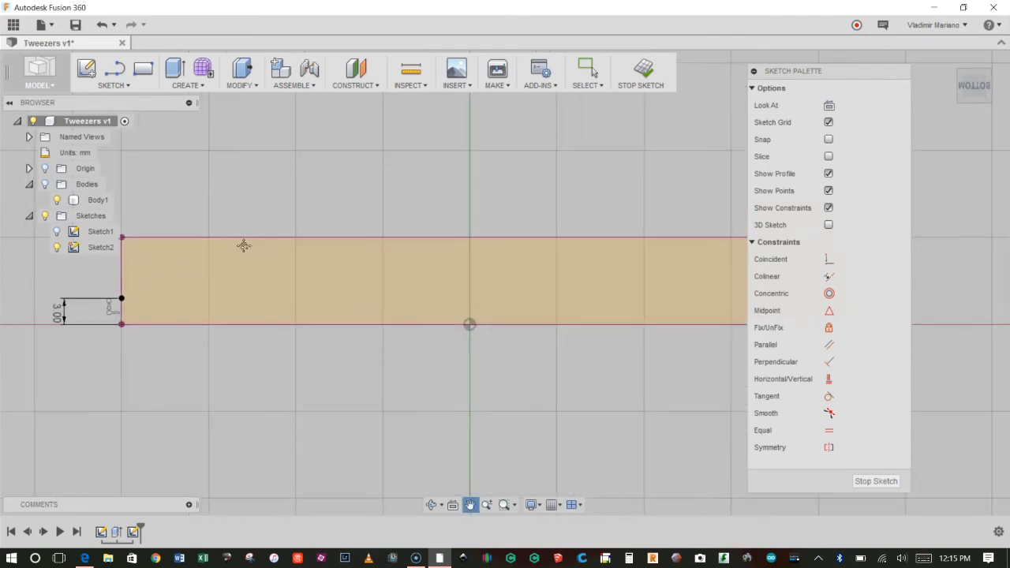
drag(893, 73, 990, 76)
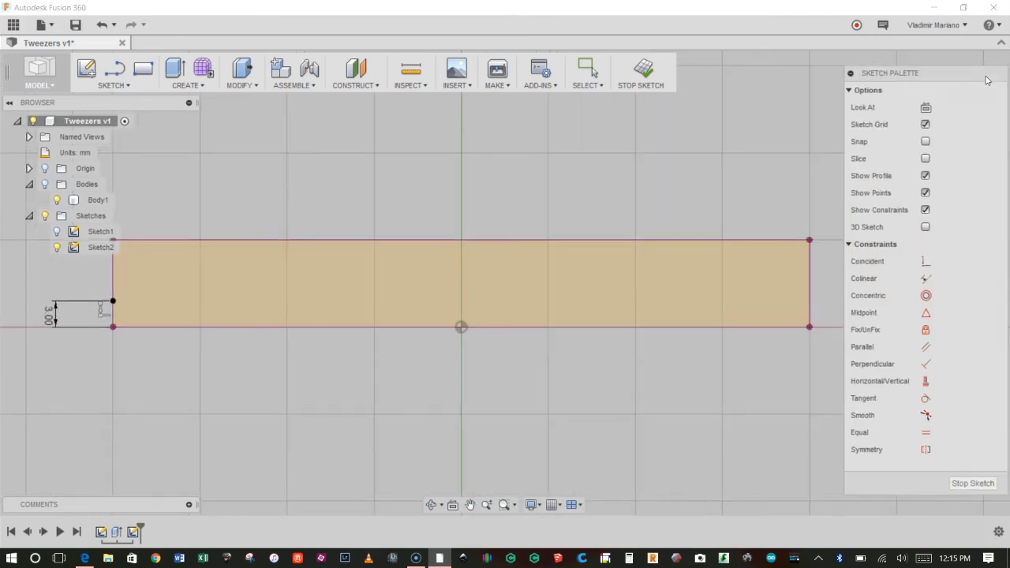
middle_drag(422, 186, 434, 227)
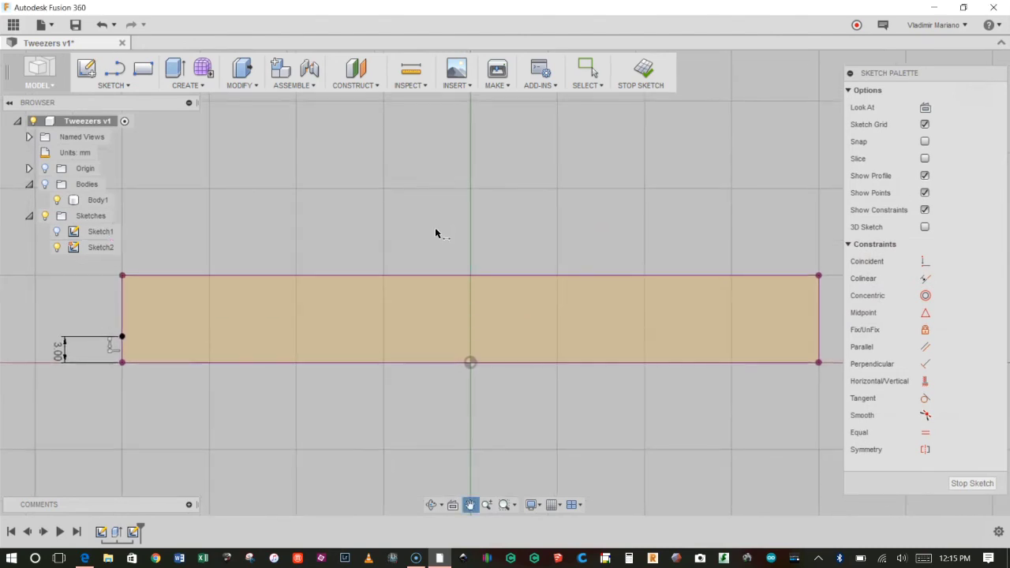
click(112, 85)
mouse_move(134, 160)
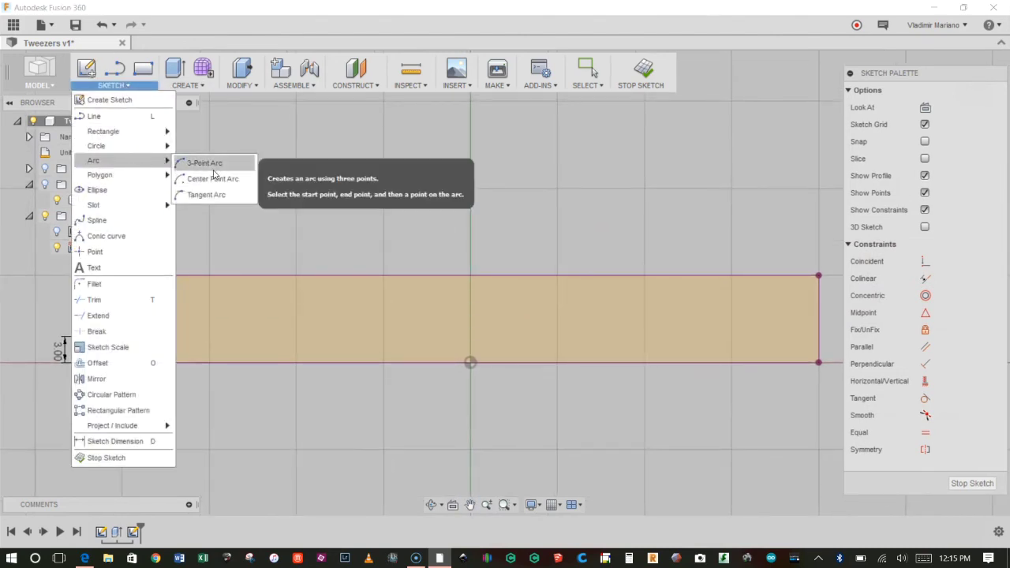
click(236, 161)
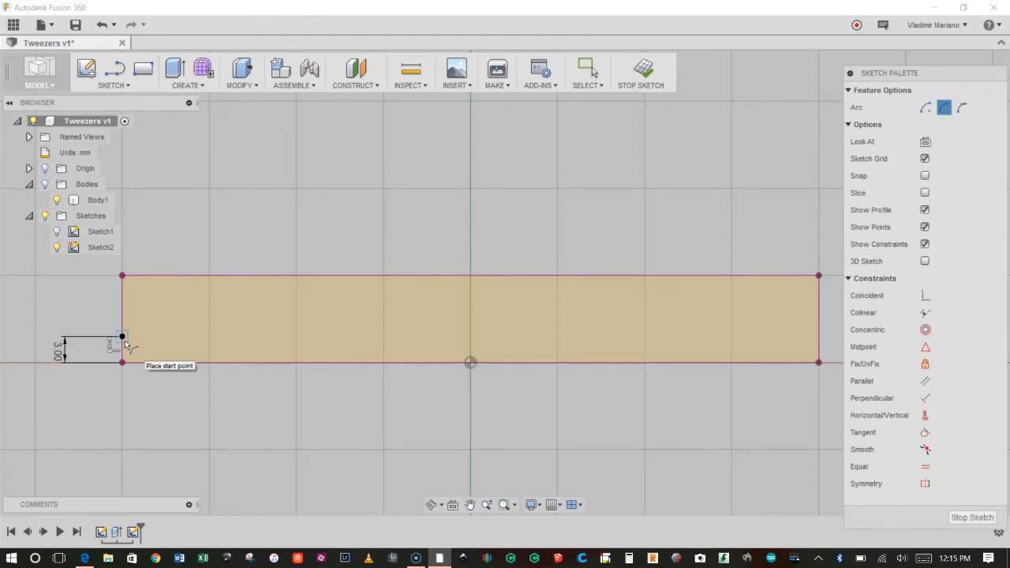
click(123, 338)
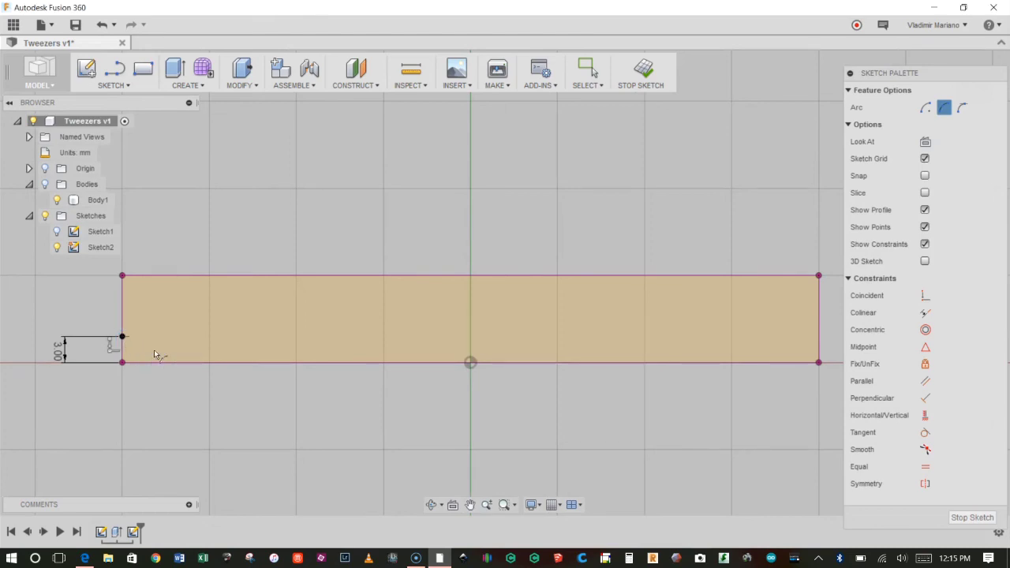
click(818, 276)
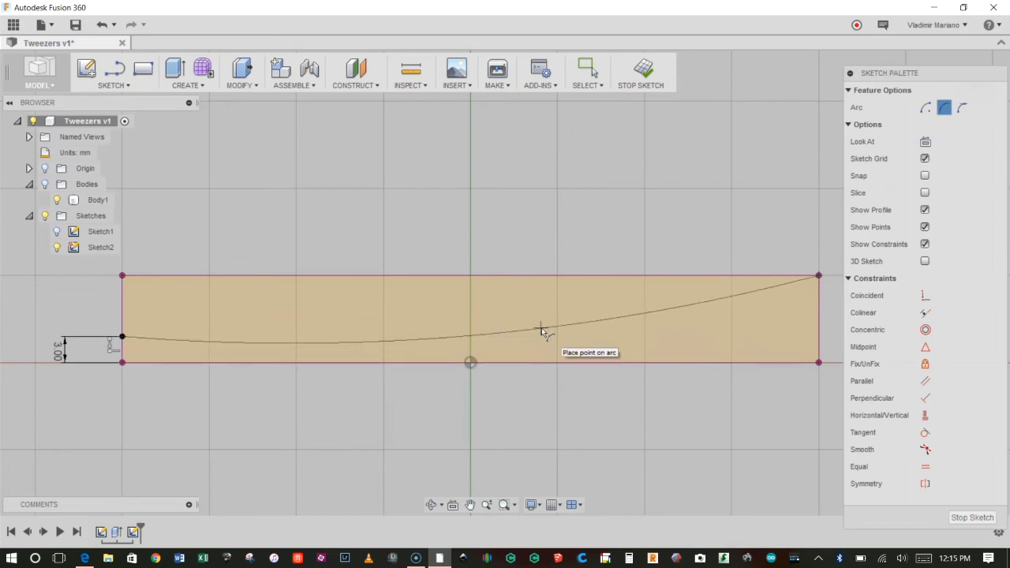
scroll(541, 327, up, 1)
scroll(541, 327, down, 1)
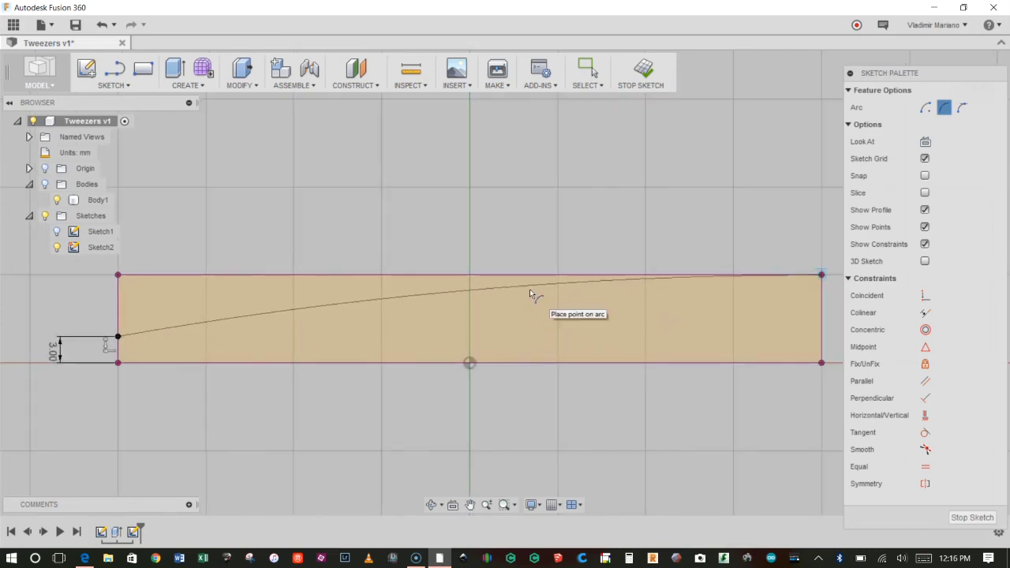
click(530, 292)
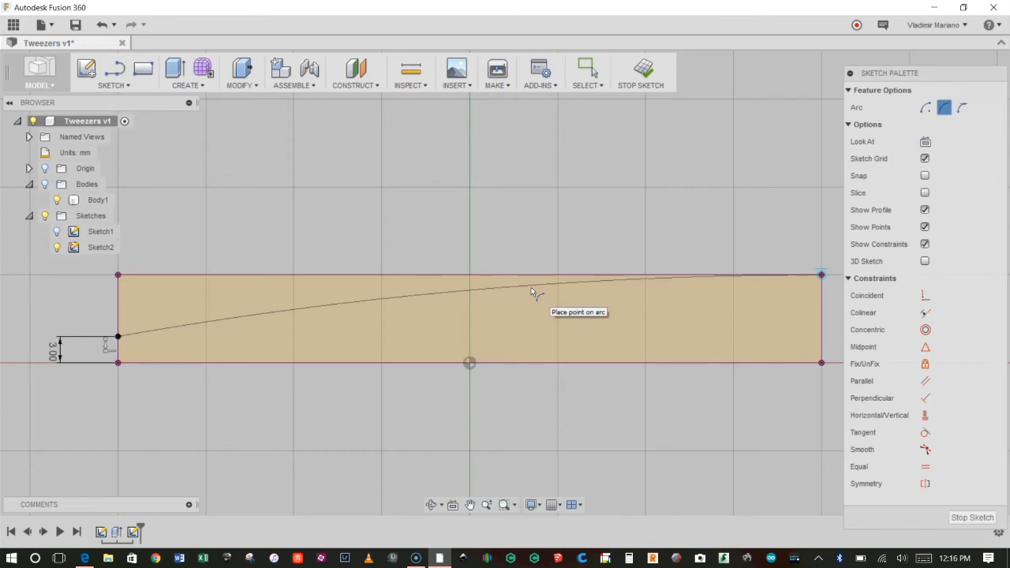
click(531, 292)
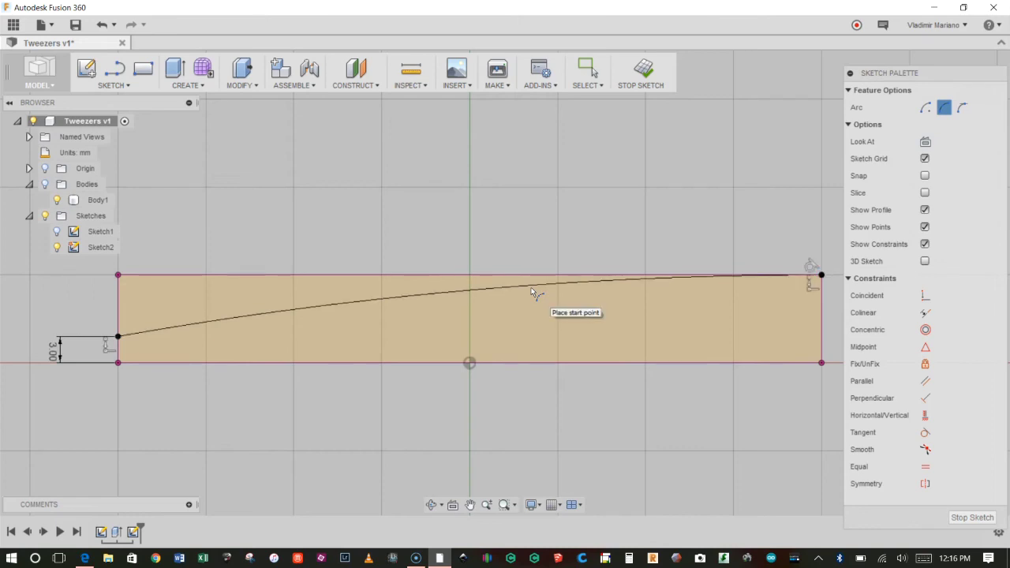
Finish the arm face sketch and show the bodies again
scroll(594, 281, down, 2)
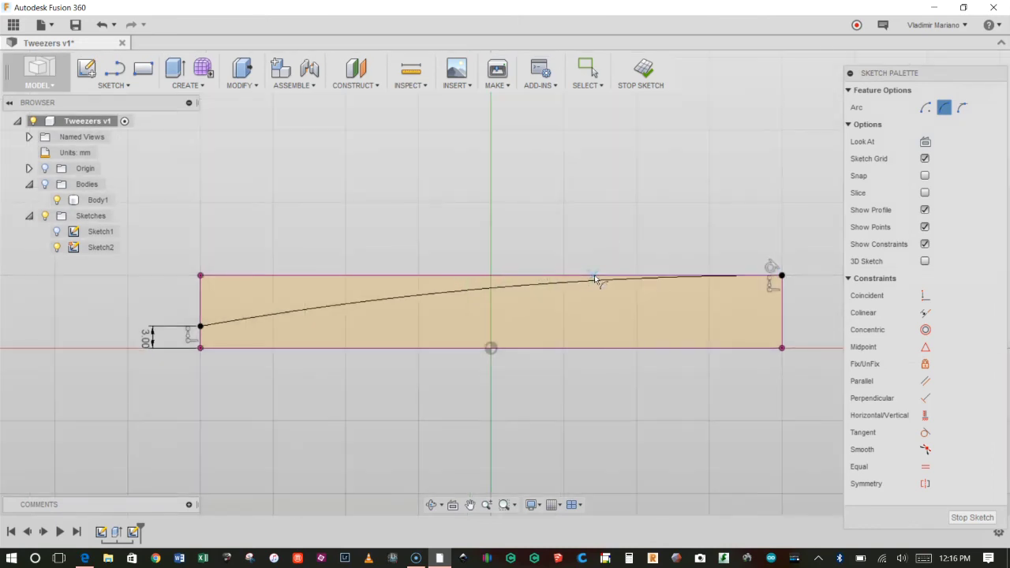
key(F6)
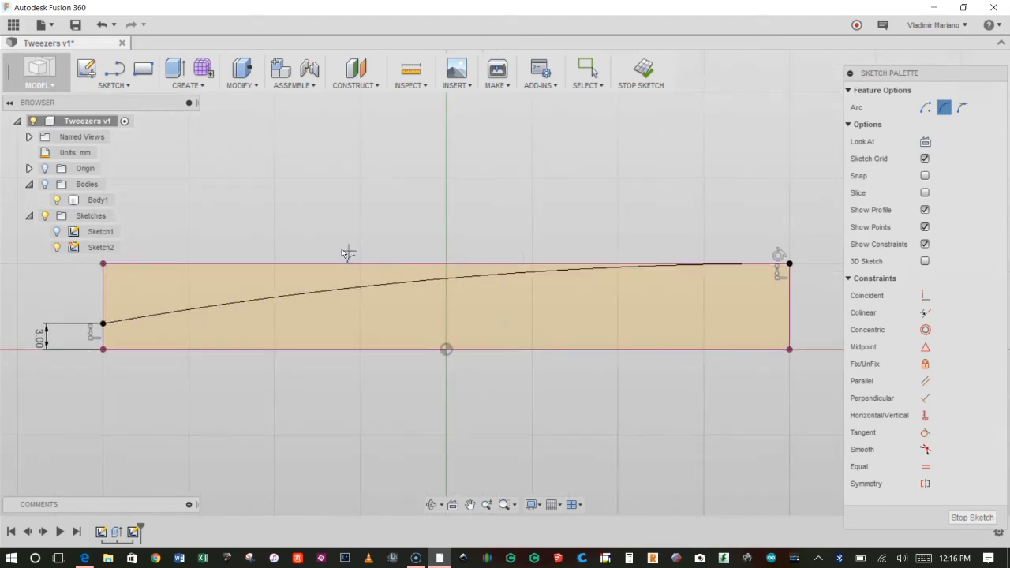
click(650, 75)
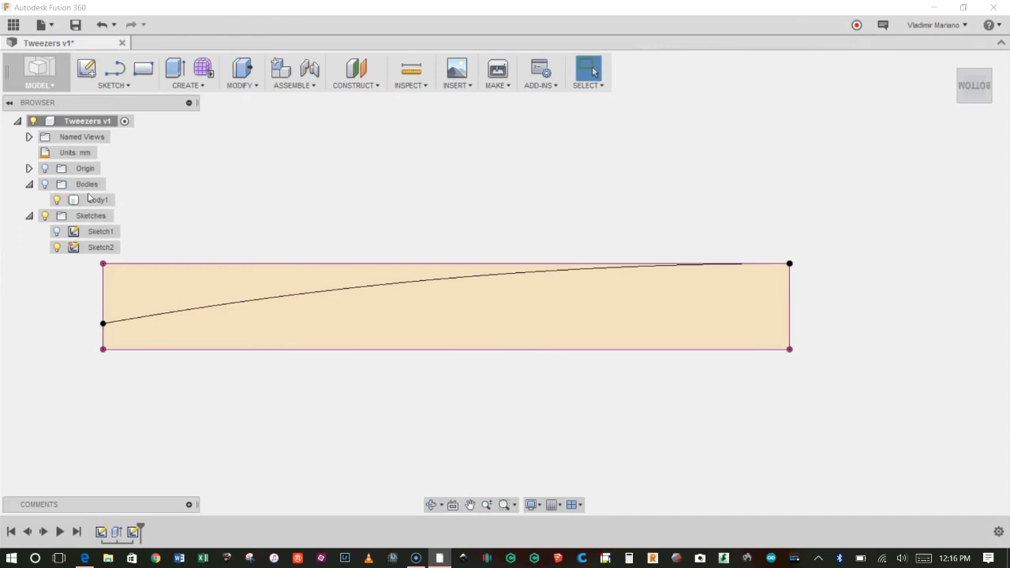
click(45, 185)
shift+middle_drag(531, 242, 221, 281)
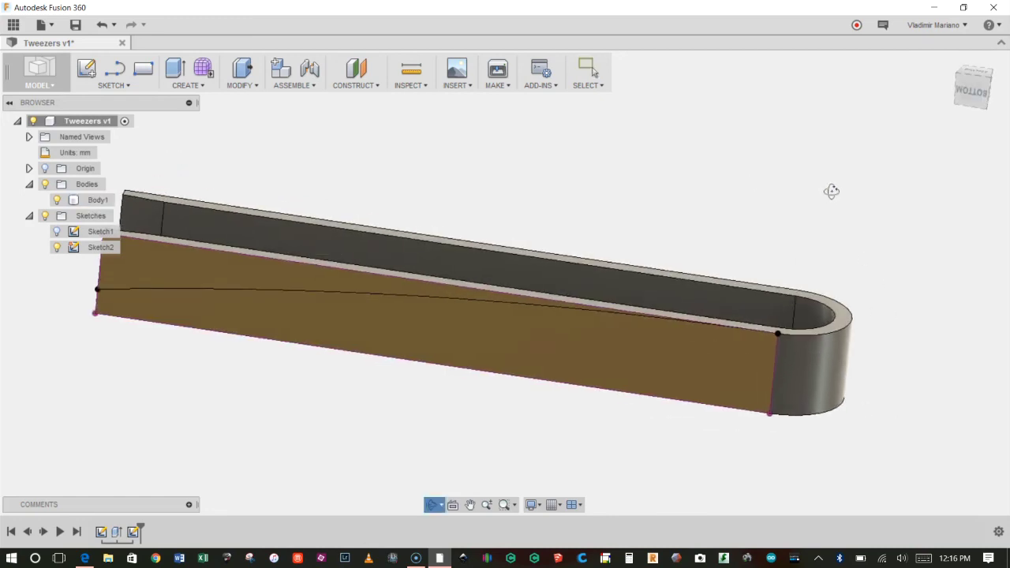
Extrude the sketch profile above the arc by -20 mm as a cut through both tweezer arms
click(188, 85)
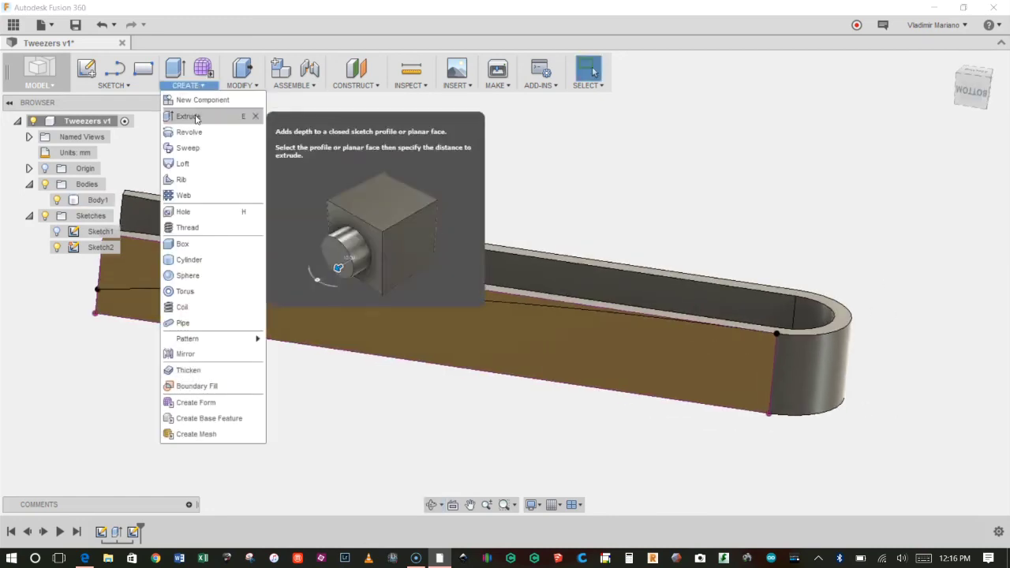
click(195, 116)
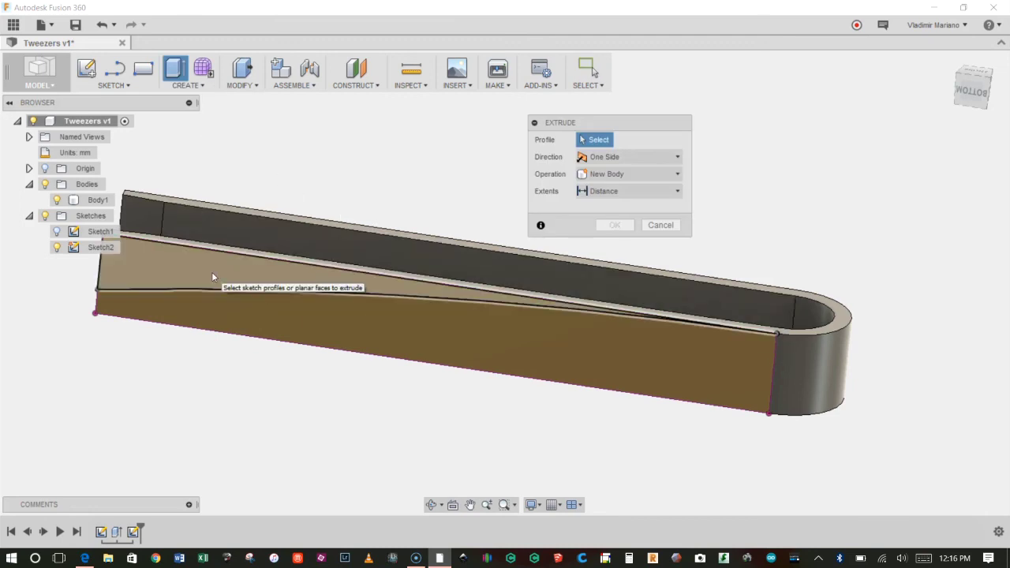
click(211, 274)
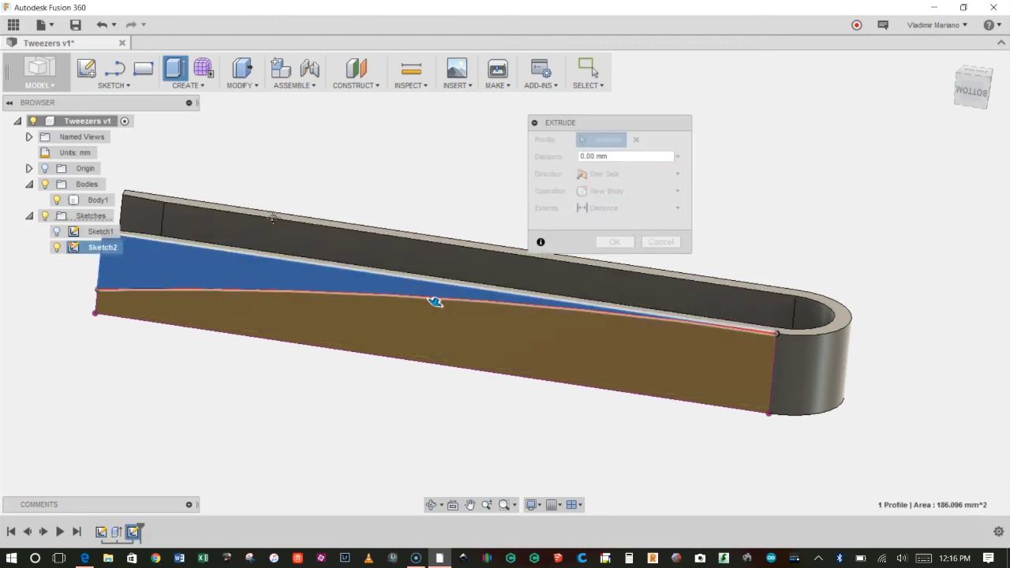
shift+middle_drag(219, 271, 229, 314)
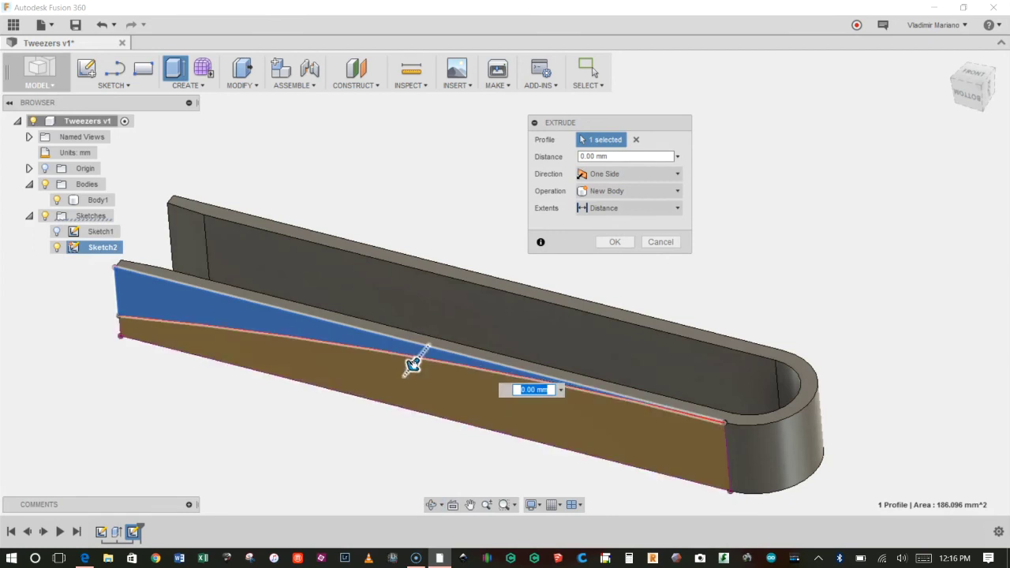
drag(412, 363, 340, 390)
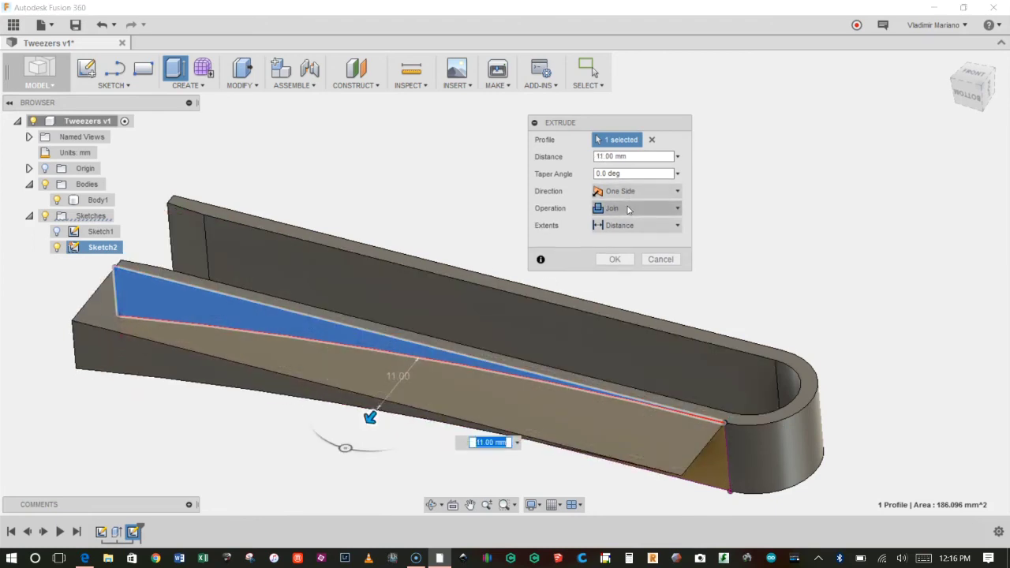
drag(366, 416, 501, 249)
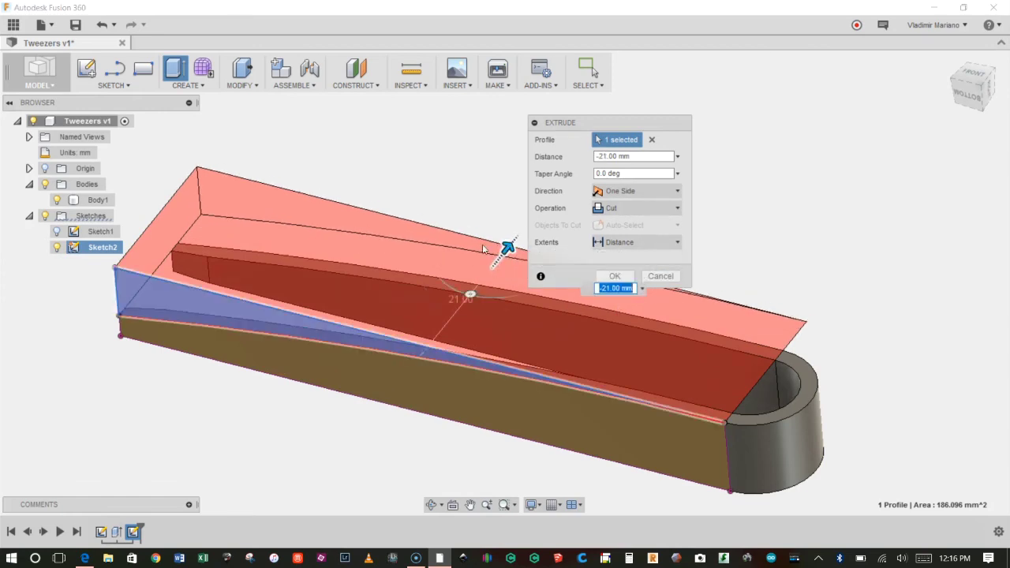
shift+middle_drag(500, 249, 499, 251)
mouse_move(515, 235)
mouse_down()
mouse_move(500, 254)
mouse_move(513, 237)
mouse_up()
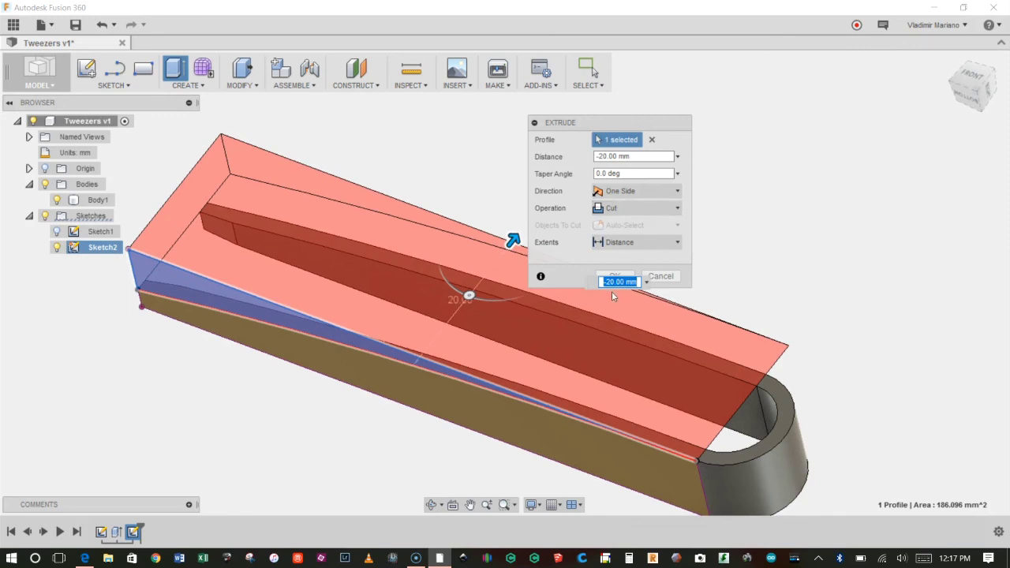
drag(586, 123, 603, 105)
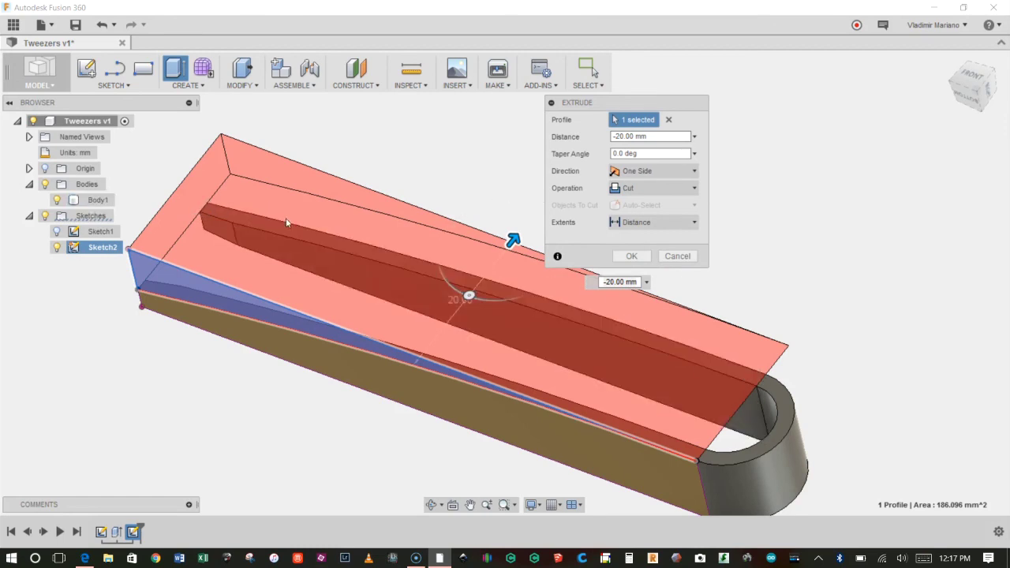
click(631, 256)
Examine the tapered arms and the inner gripping face at the tip from several angles
shift+middle_drag(630, 260, 643, 303)
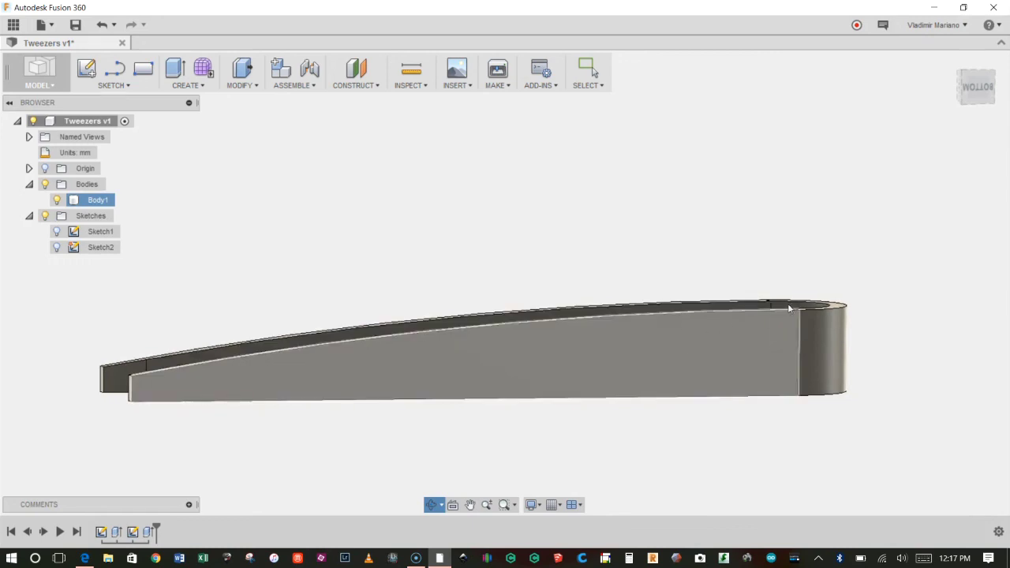
click(339, 503)
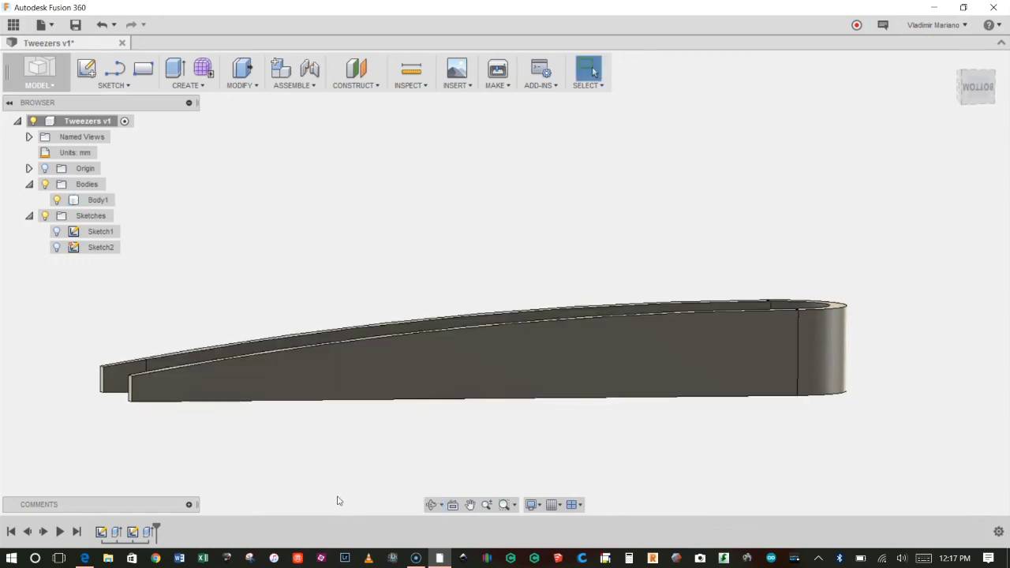
shift+middle_drag(349, 453, 392, 424)
click(185, 311)
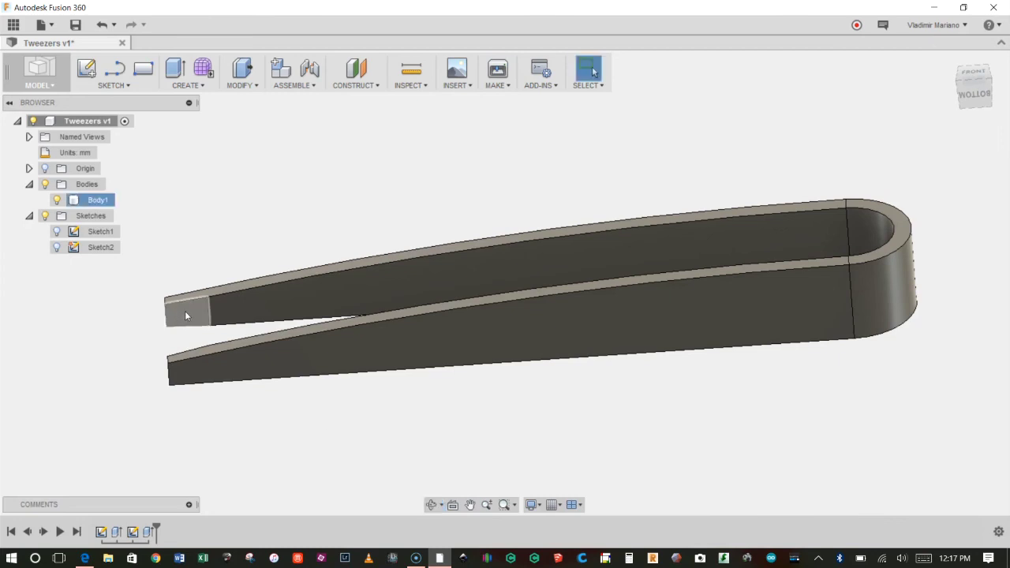
shift+middle_drag(184, 311, 218, 421)
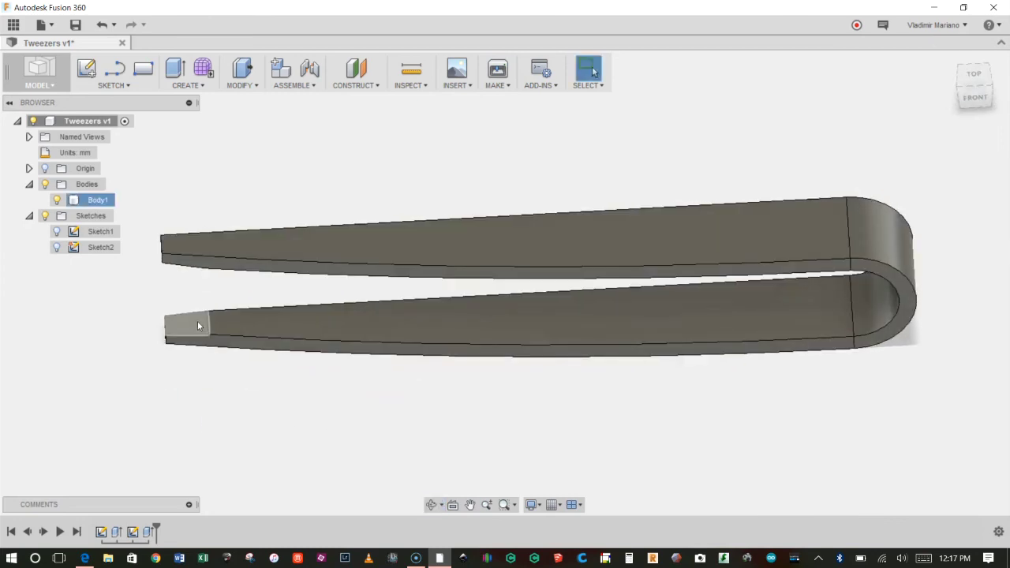
shift+middle_drag(304, 289, 270, 279)
click(270, 280)
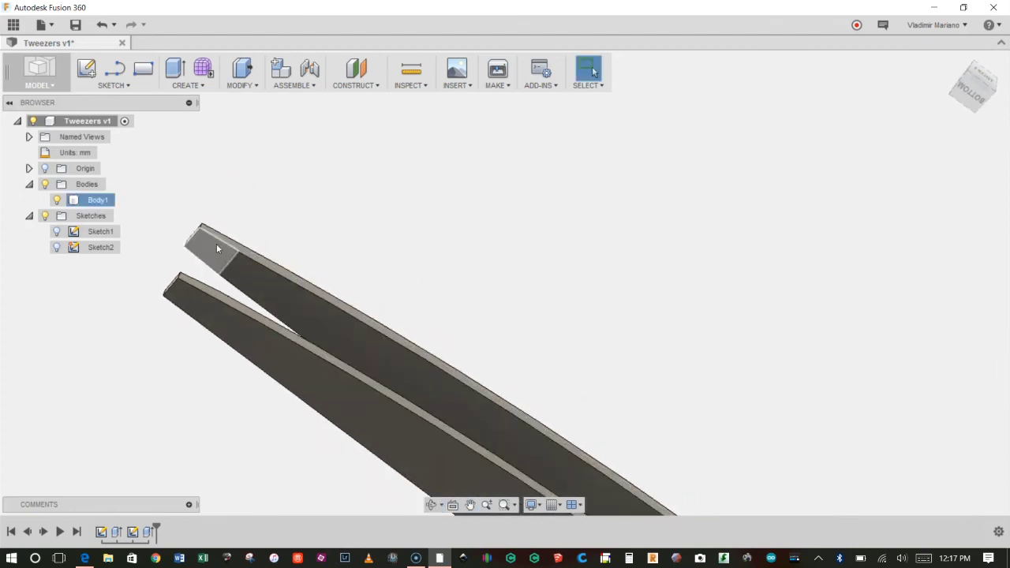